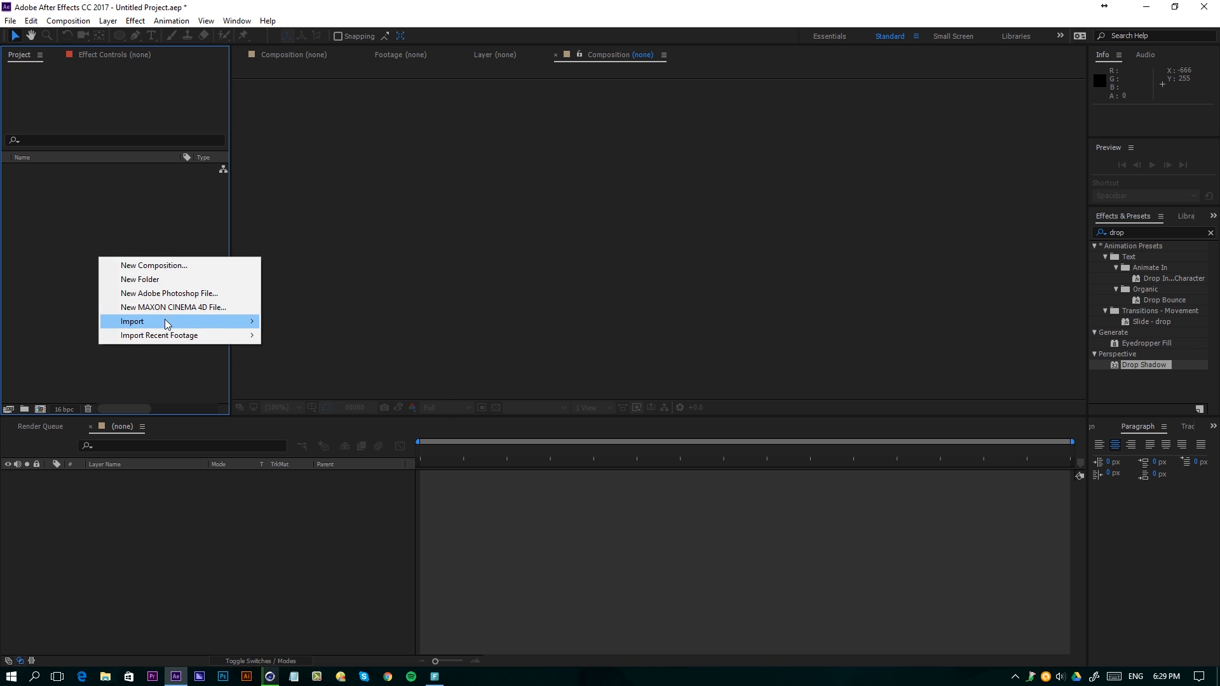
- Import the OpenEXR image sequence 03_[0000-0223].exr from the 03 folder of the Earth Scene project
mouse_move(191, 322)
click(261, 320)
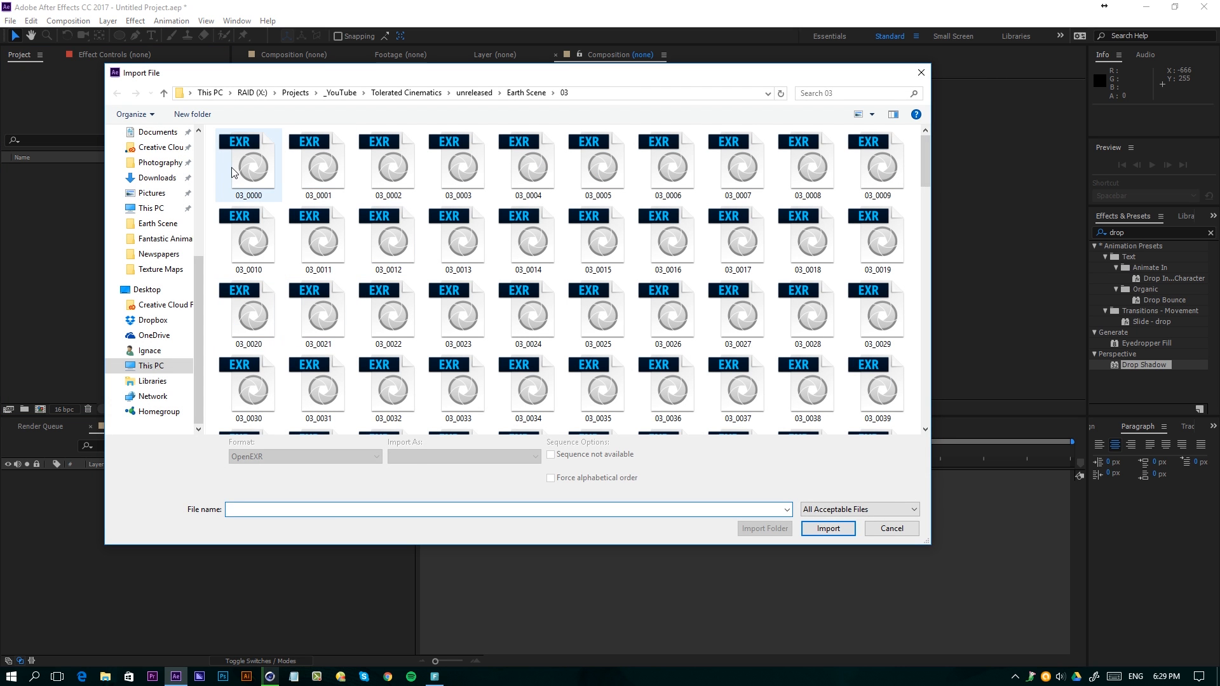
click(828, 519)
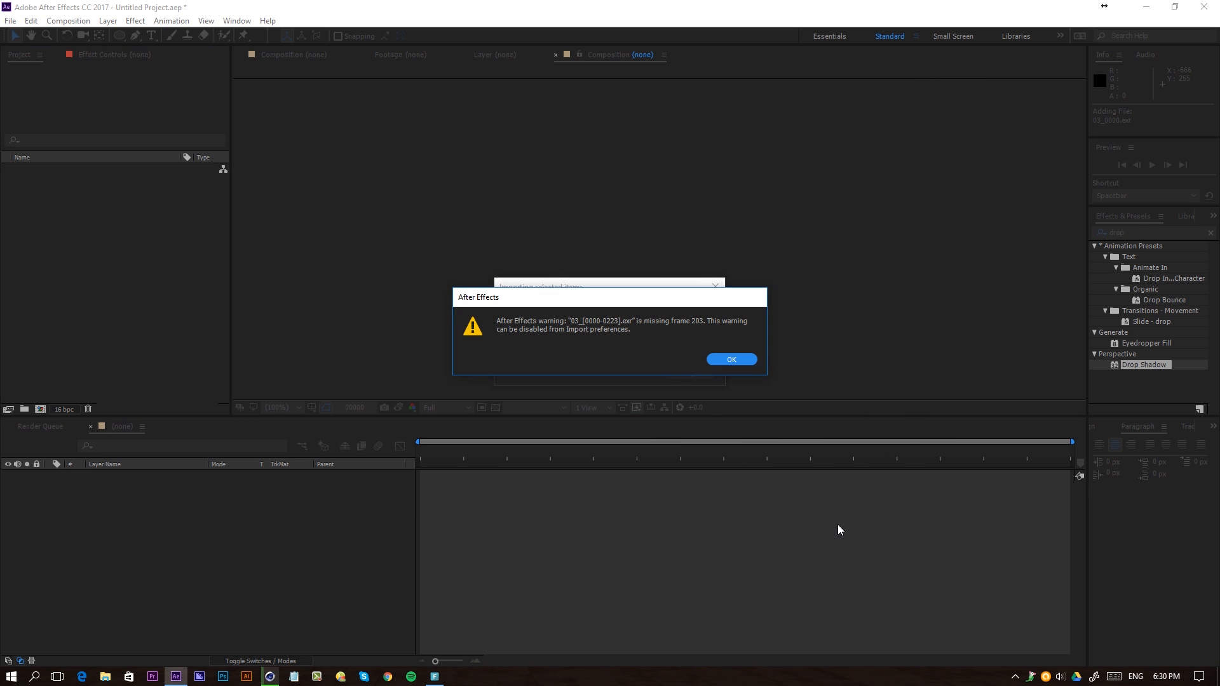
click(731, 360)
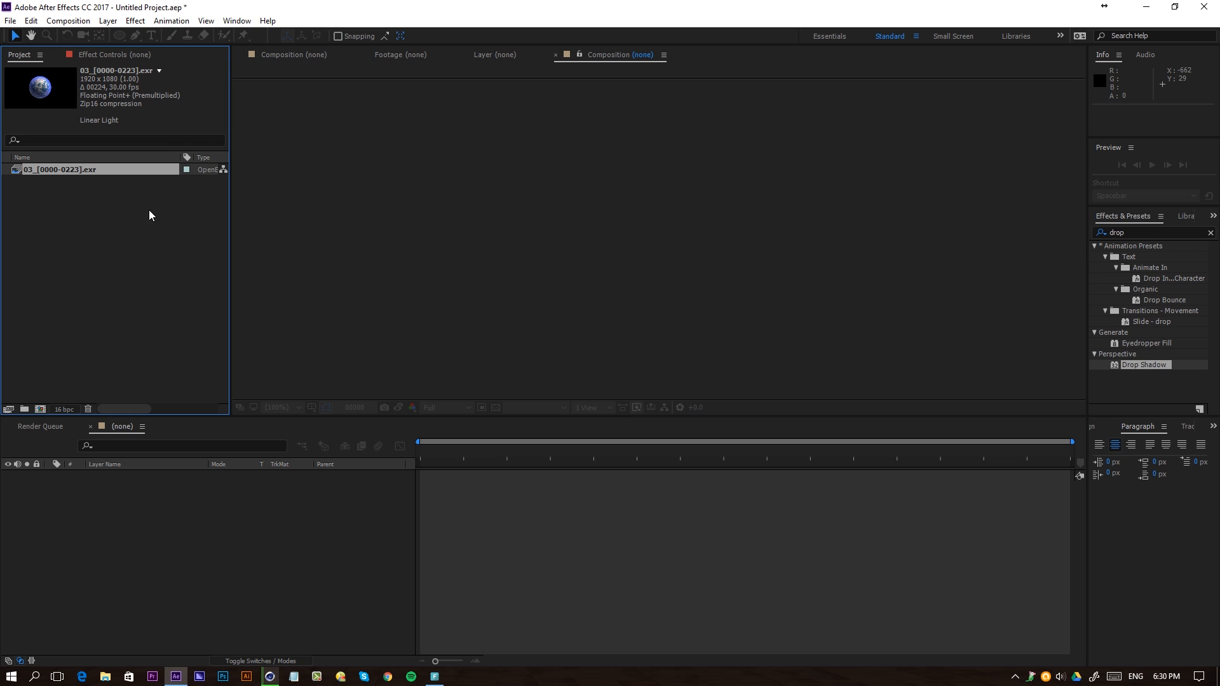
- Scrub through the imported Earth sequence and create a composition from it
double_click(83, 170)
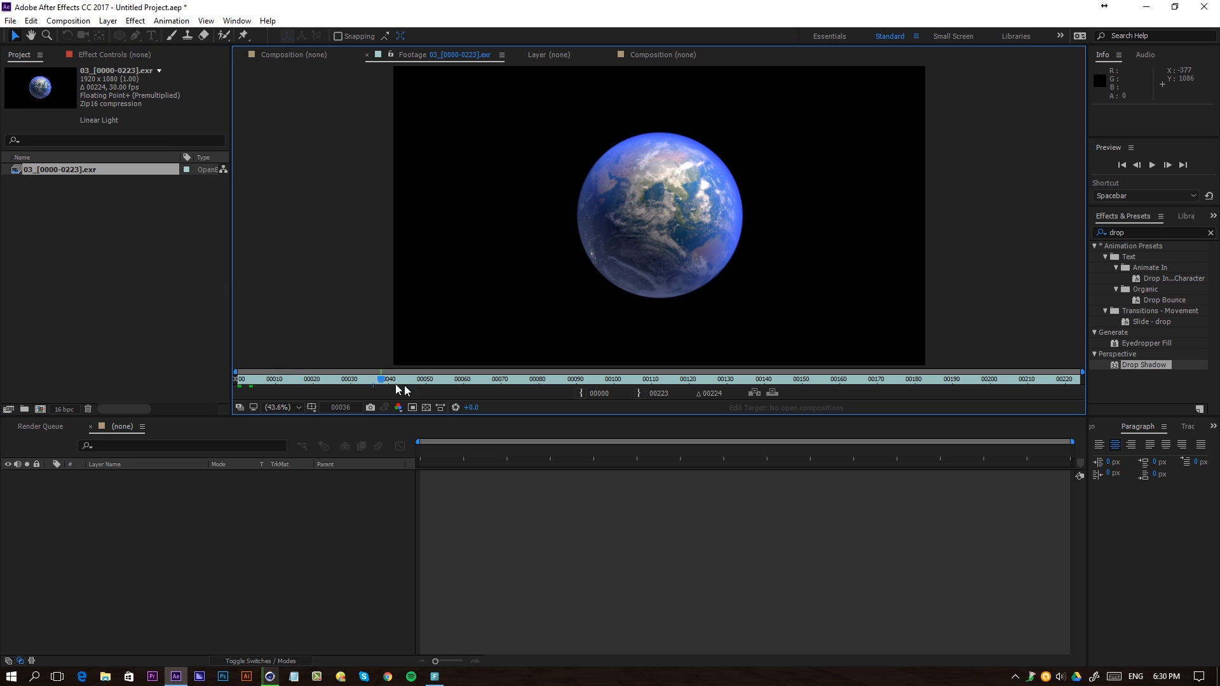
drag(614, 381, 734, 380)
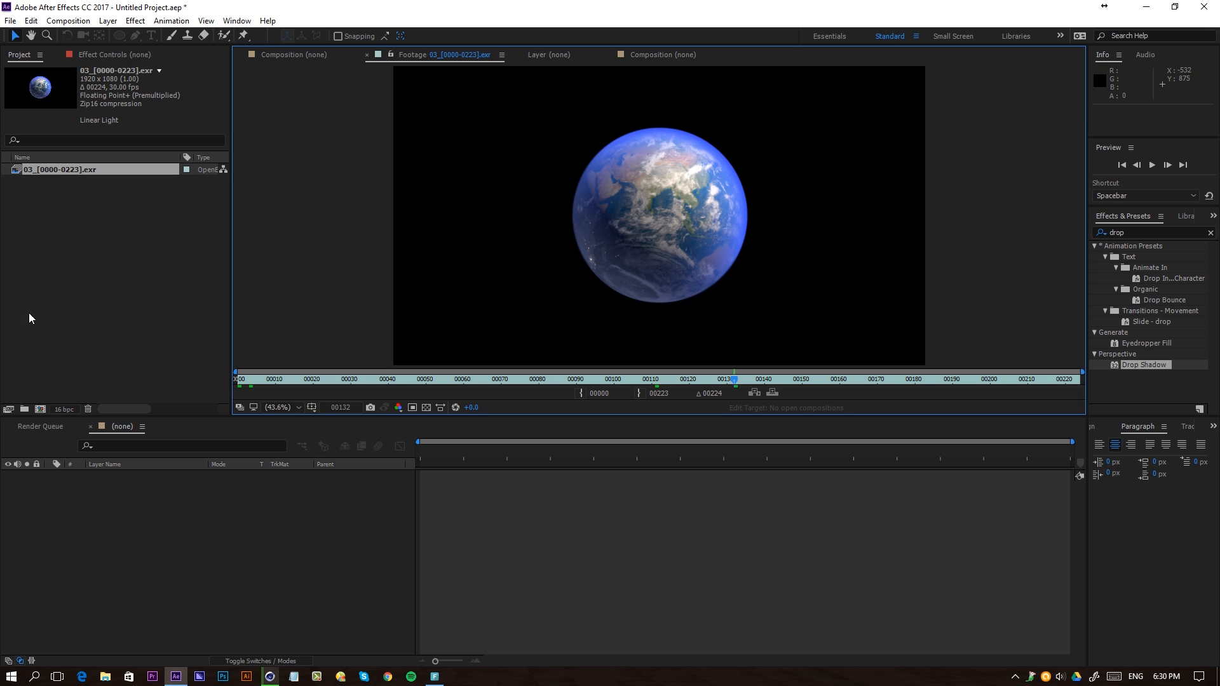
drag(29, 170, 37, 409)
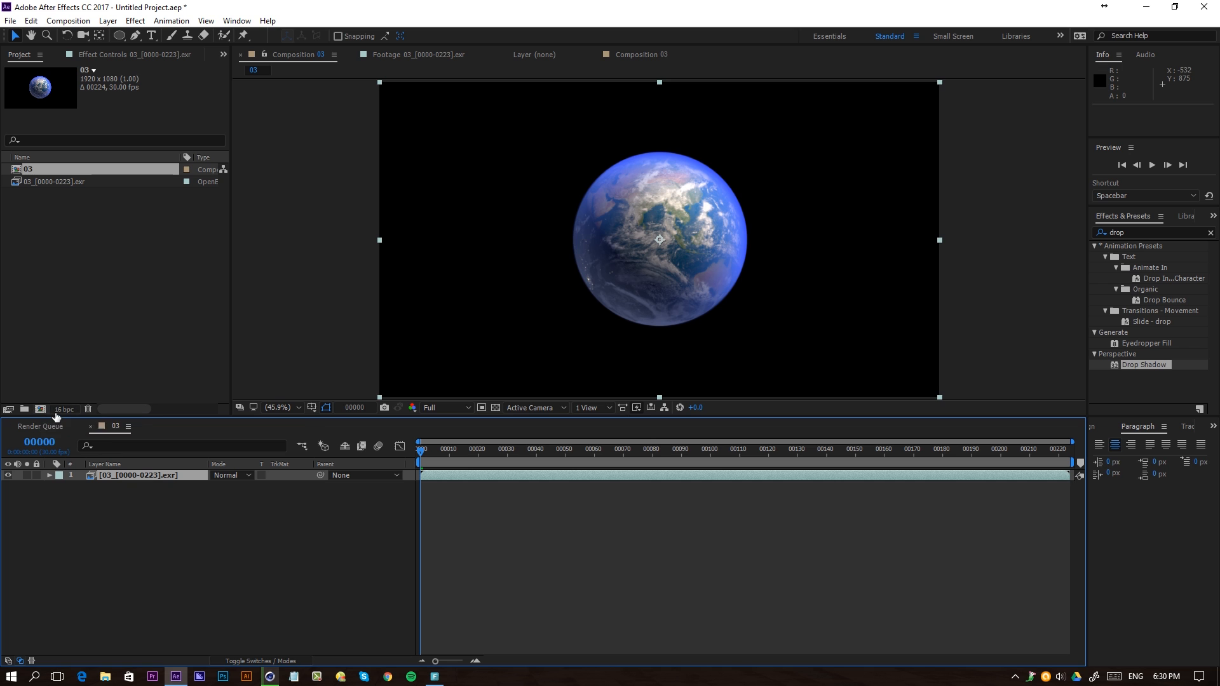
- Check the project's color depth in the color settings, keeping 16 bits per channel
click(54, 412)
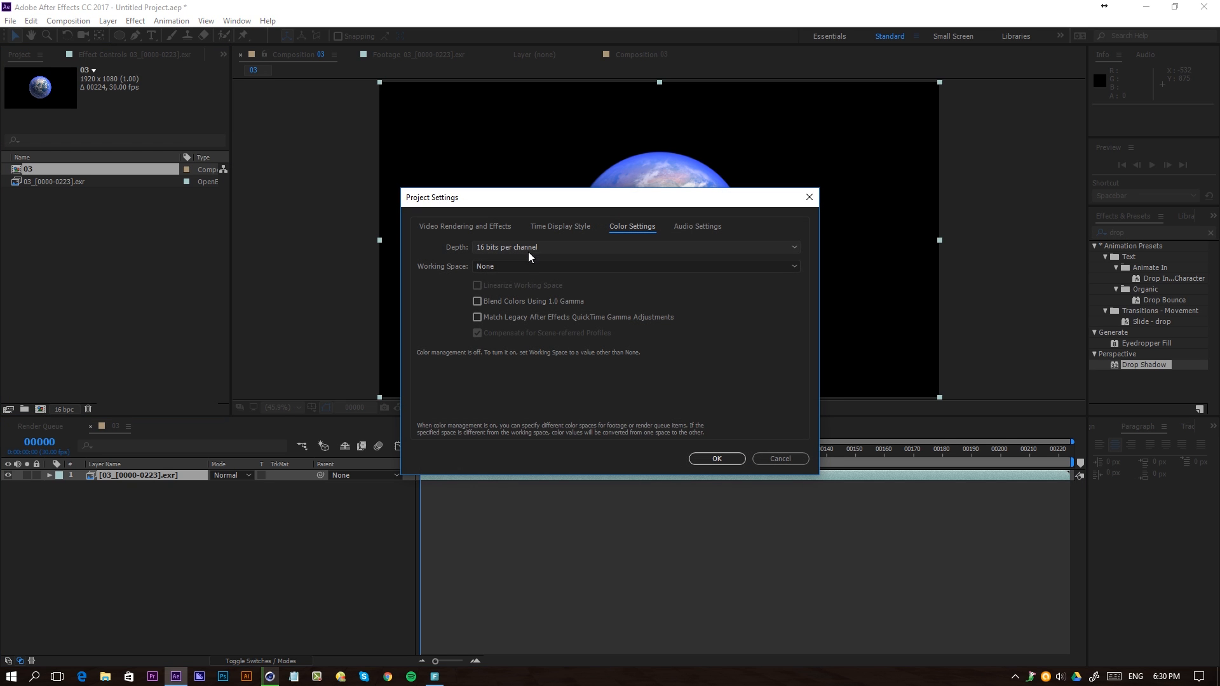
click(716, 458)
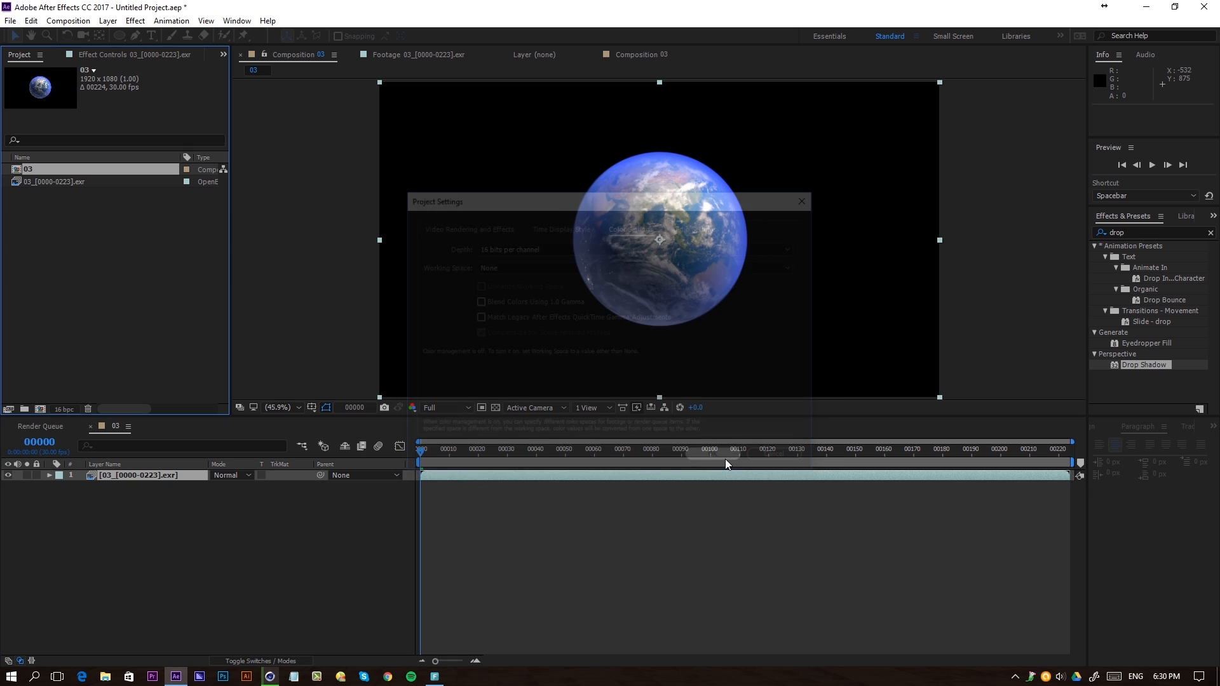
- Create a black 1920 x 1080 solid named Starfield and place it beneath the Earth sequence layer
right_click(187, 535)
mouse_move(218, 542)
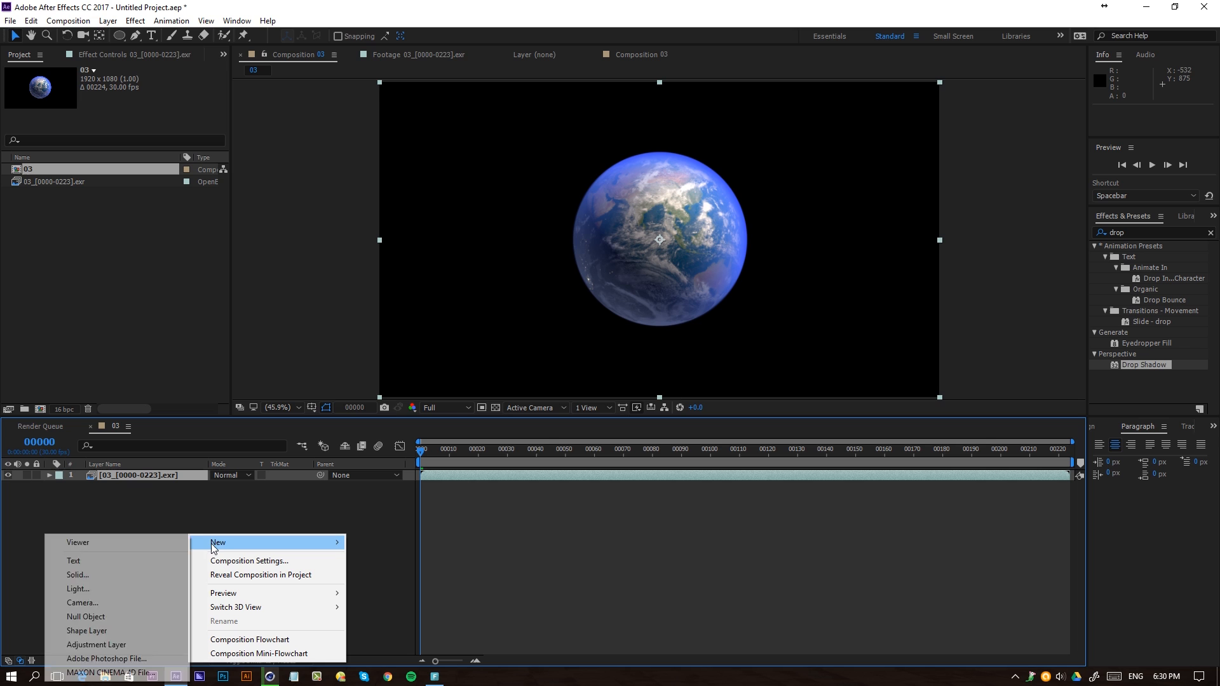
click(97, 570)
text(Star)
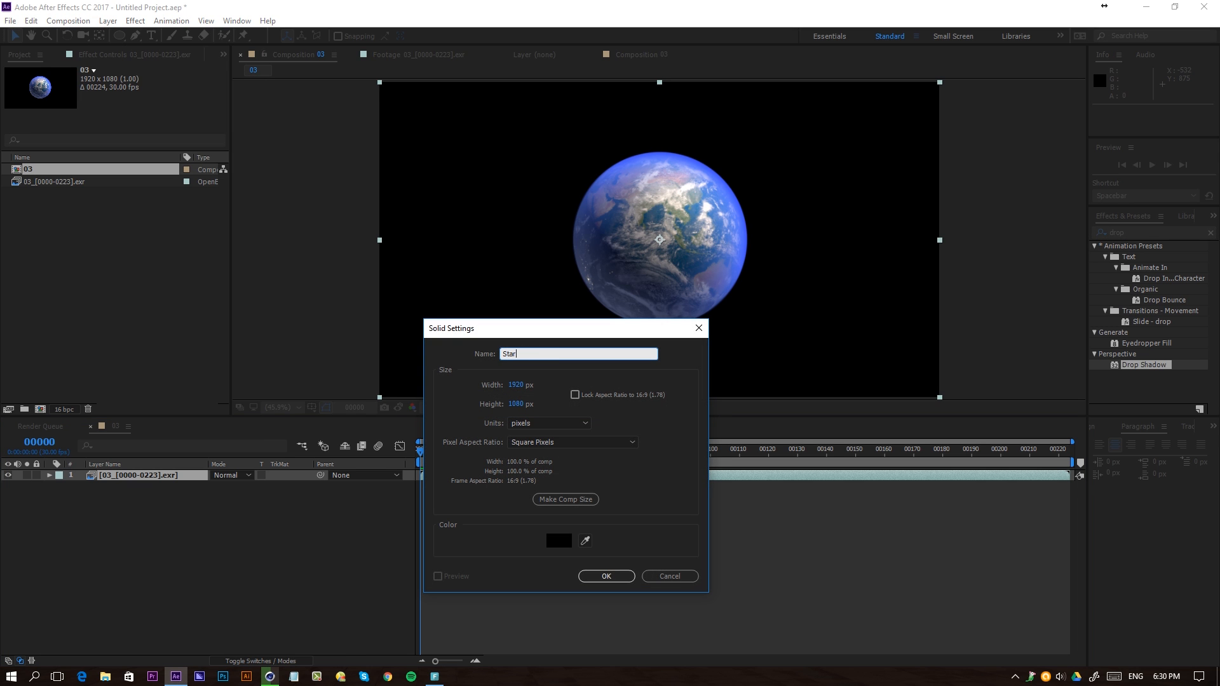
text(field)
key(Return)
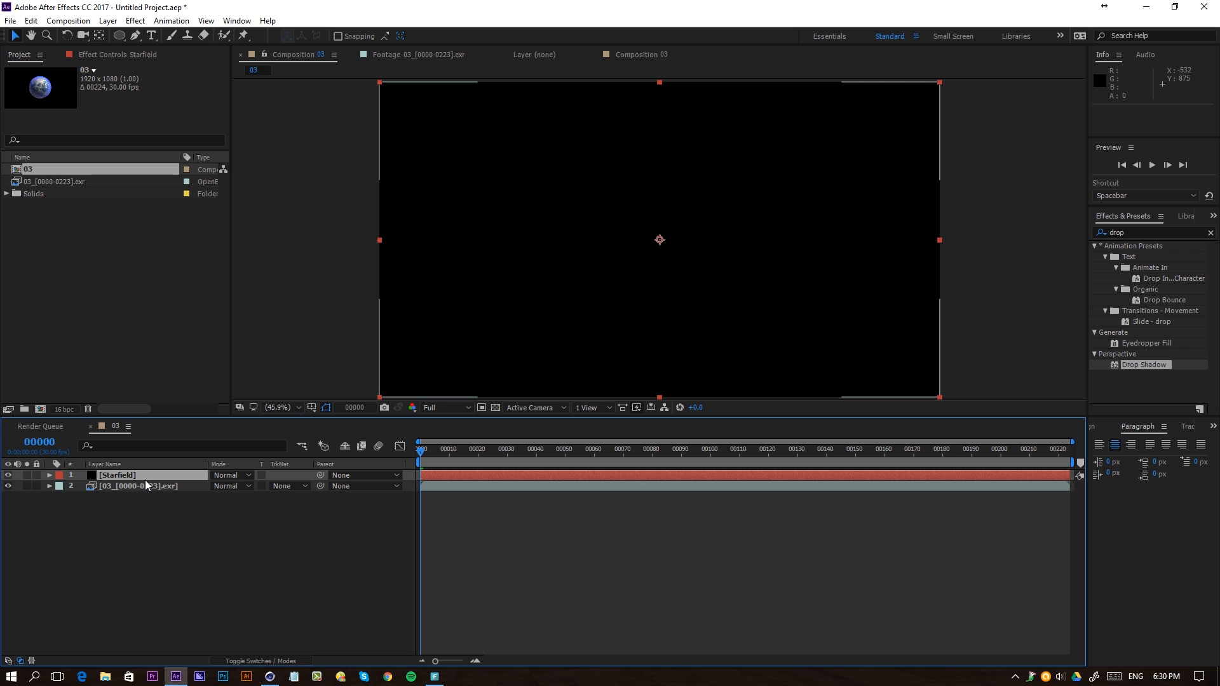
drag(145, 476, 146, 507)
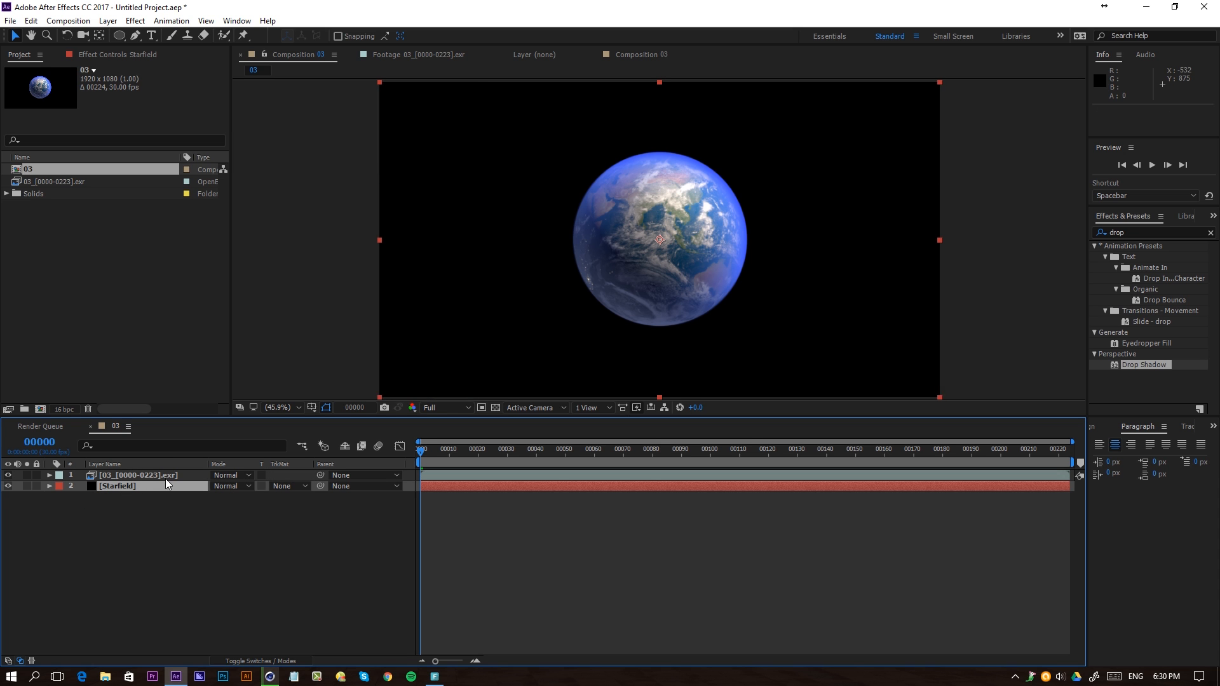
- Preview the composition and inspect the Earth layer's alpha by soloing it temporarily over the transparency grid
key(space)
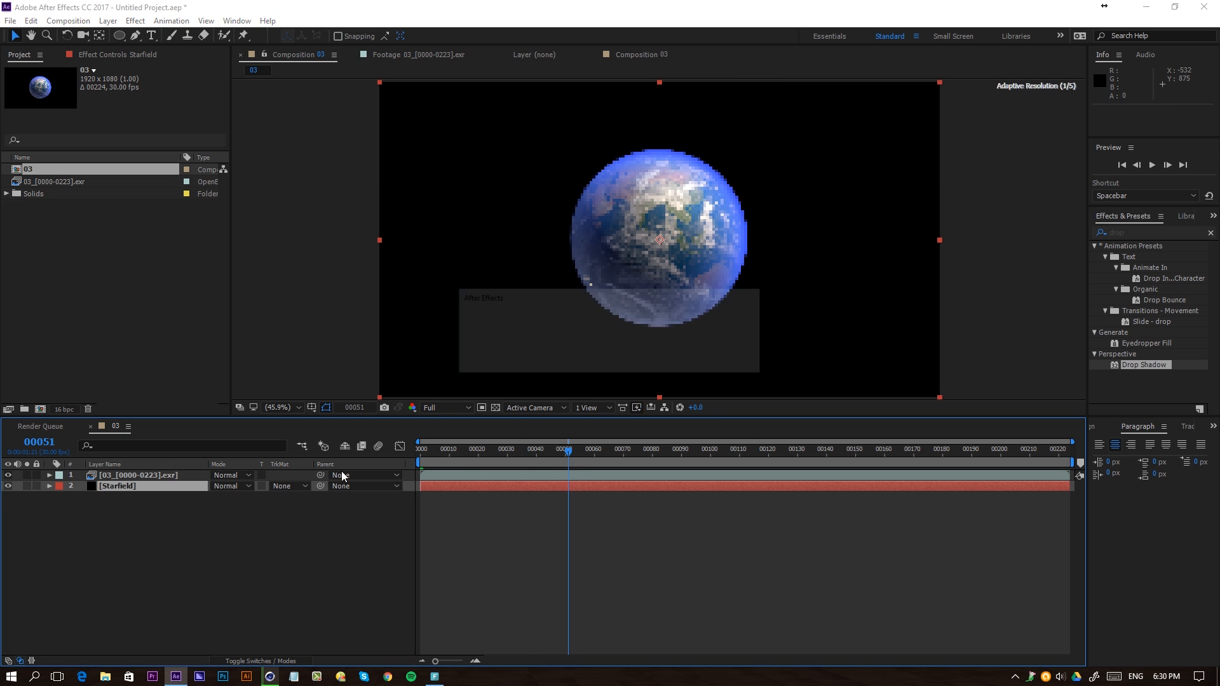
click(732, 360)
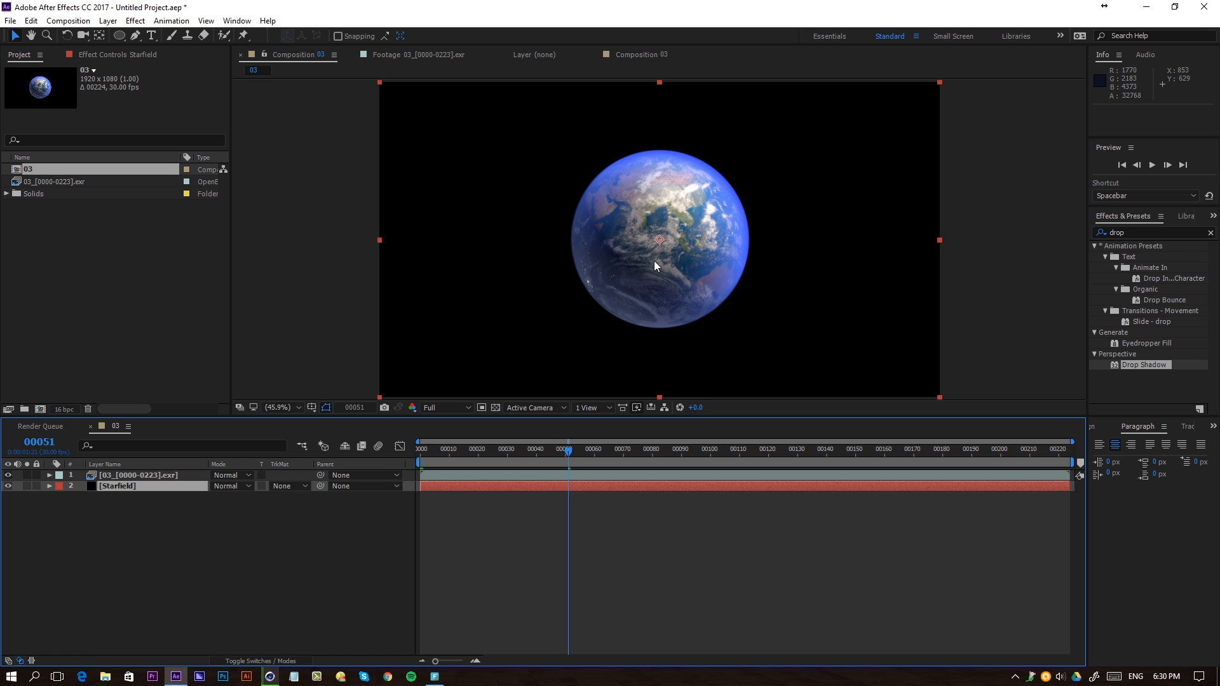
click(27, 475)
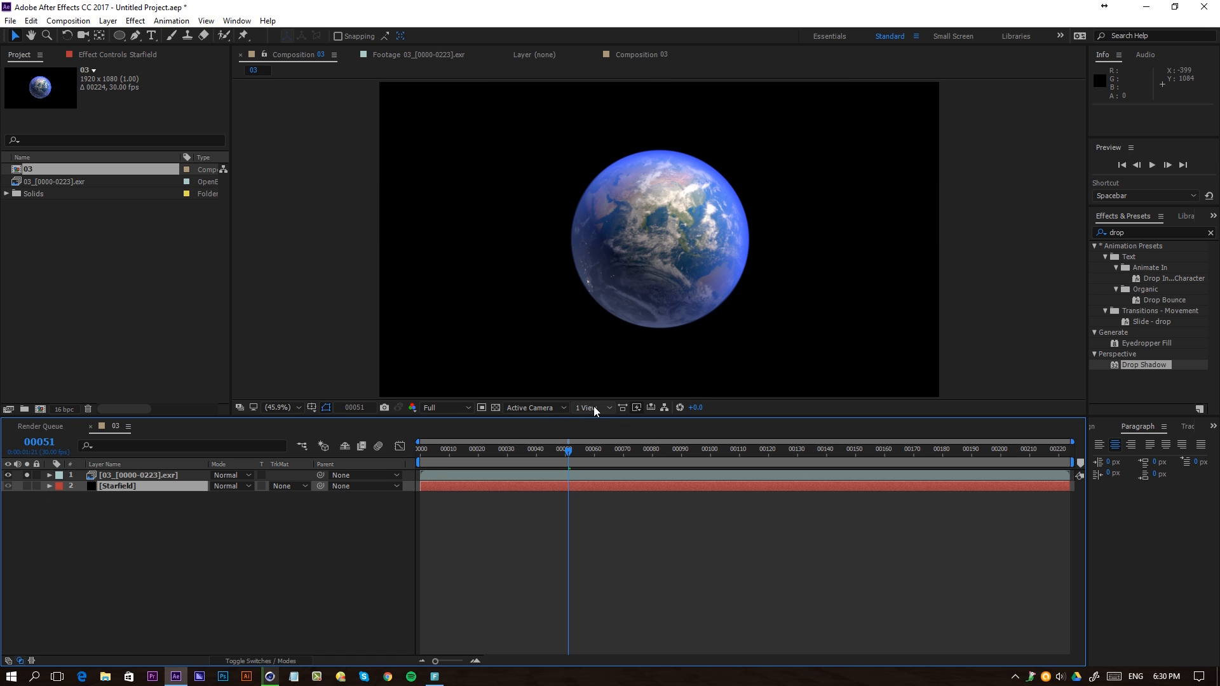
click(495, 408)
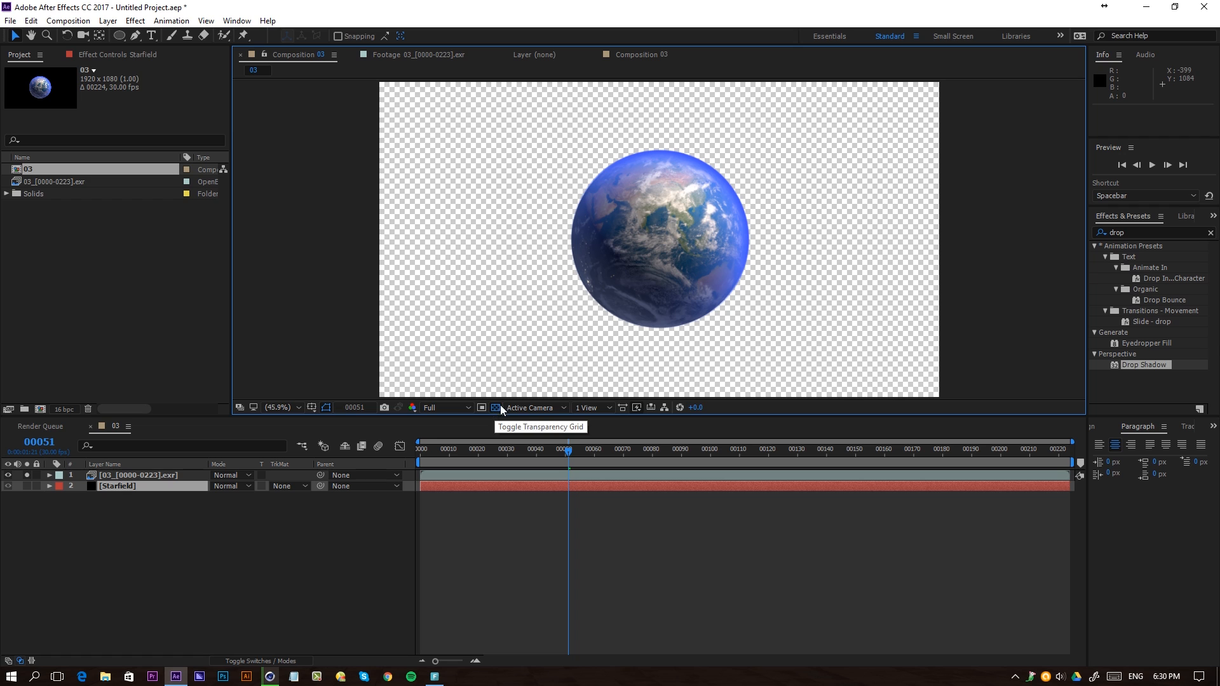
click(27, 475)
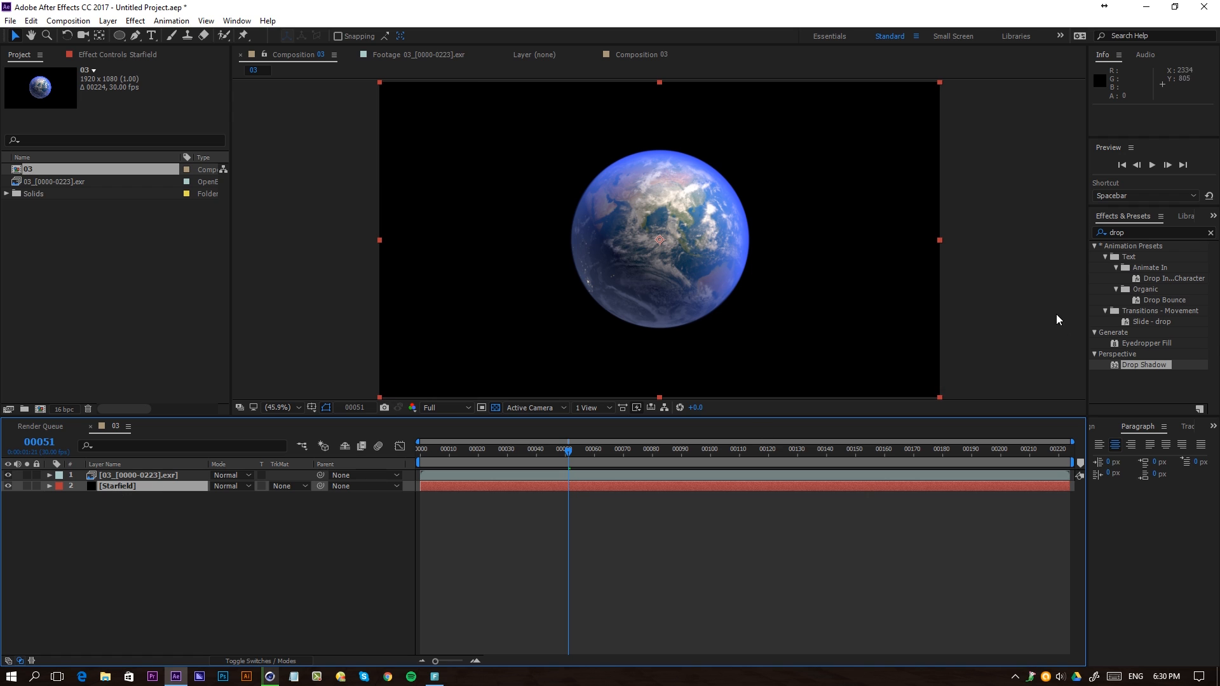
- Find the Fractal Noise effect and apply it to the Starfield layer
click(1138, 233)
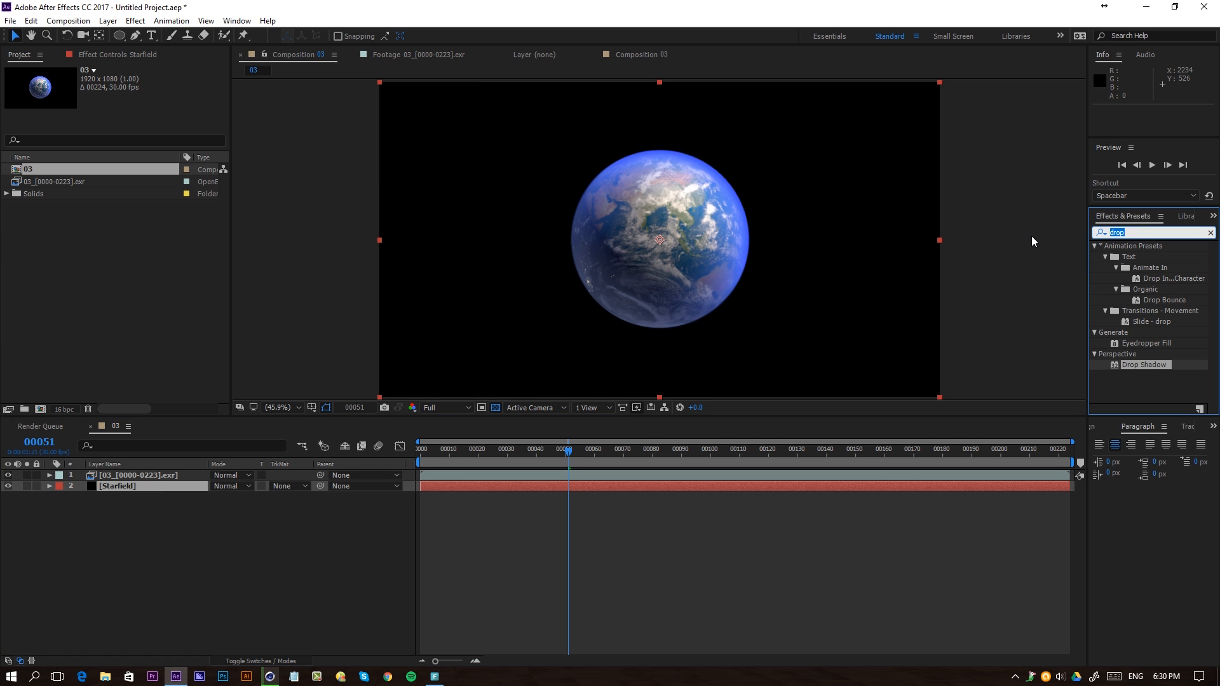
text(fracta)
drag(1155, 278, 726, 489)
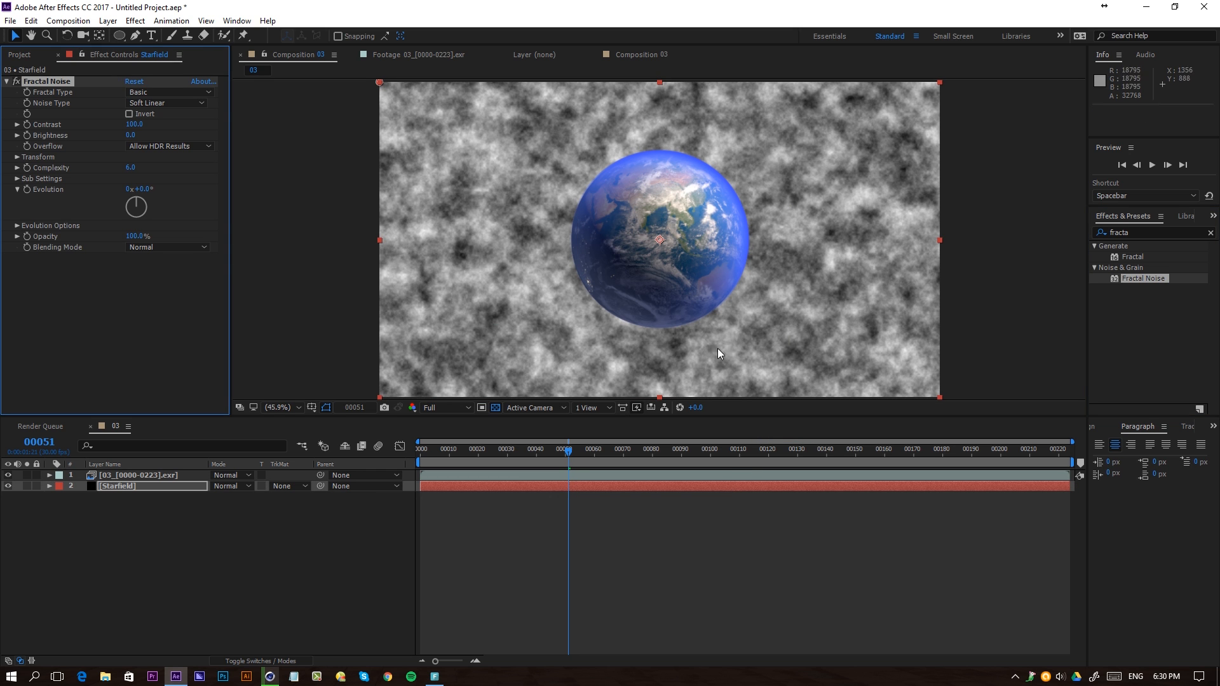
- Set the Fractal Noise transform scale to 10 on the Starfield layer
click(17, 157)
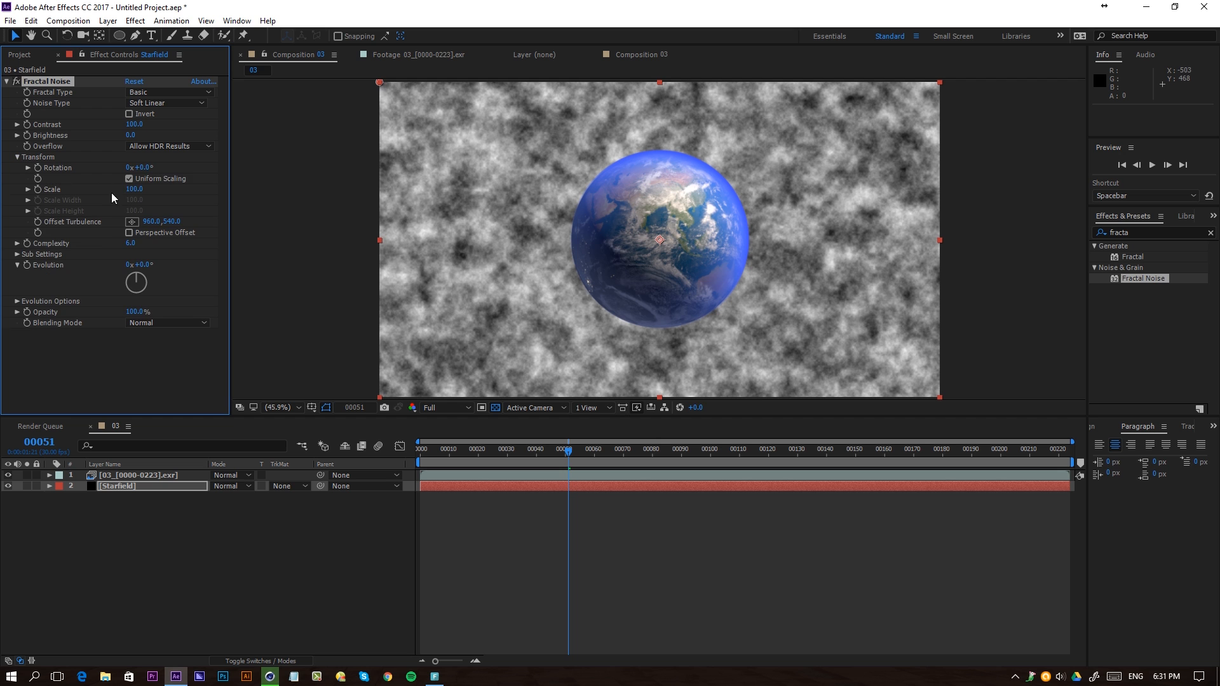
click(127, 192)
drag(127, 192, 121, 192)
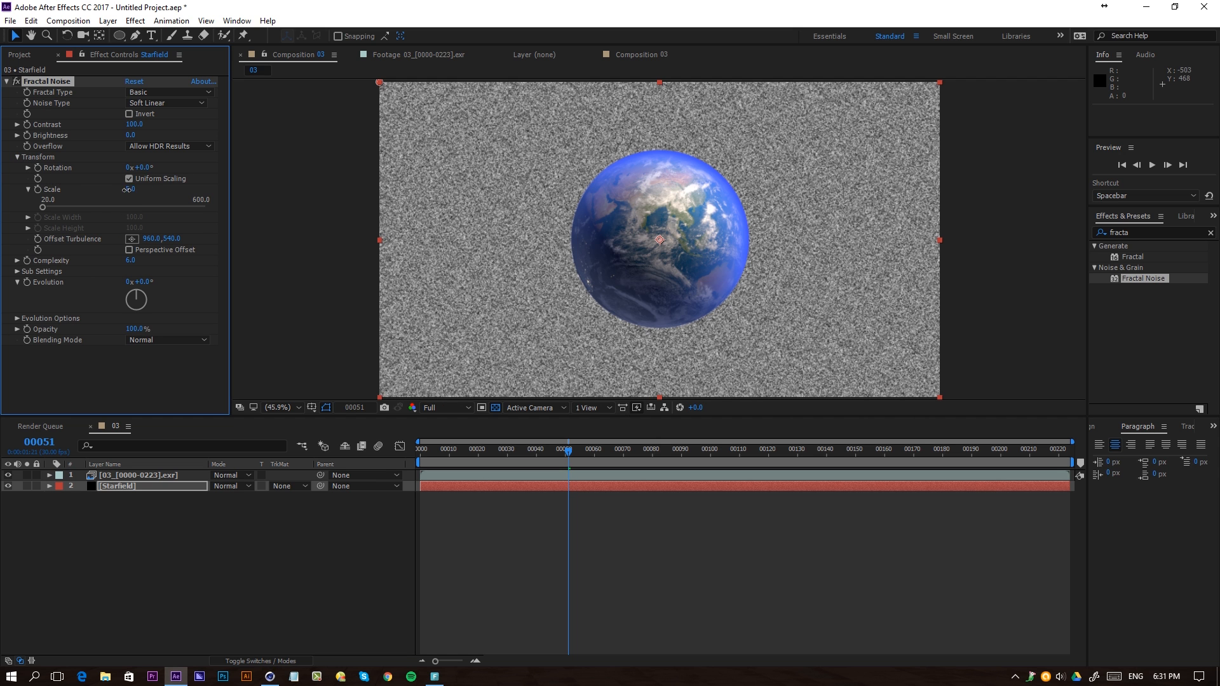
click(147, 189)
click(162, 196)
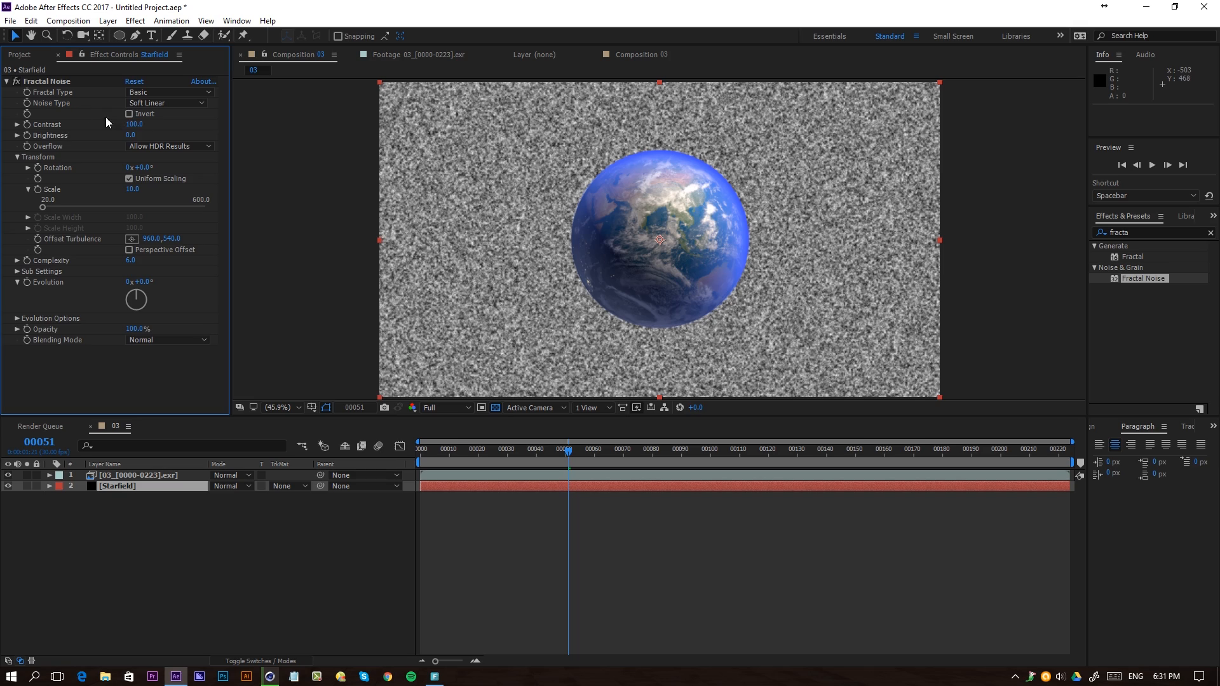
- Set the Fractal Noise contrast to 326 and brightness to -161 to reduce the noise to sparse stars
drag(130, 125, 280, 125)
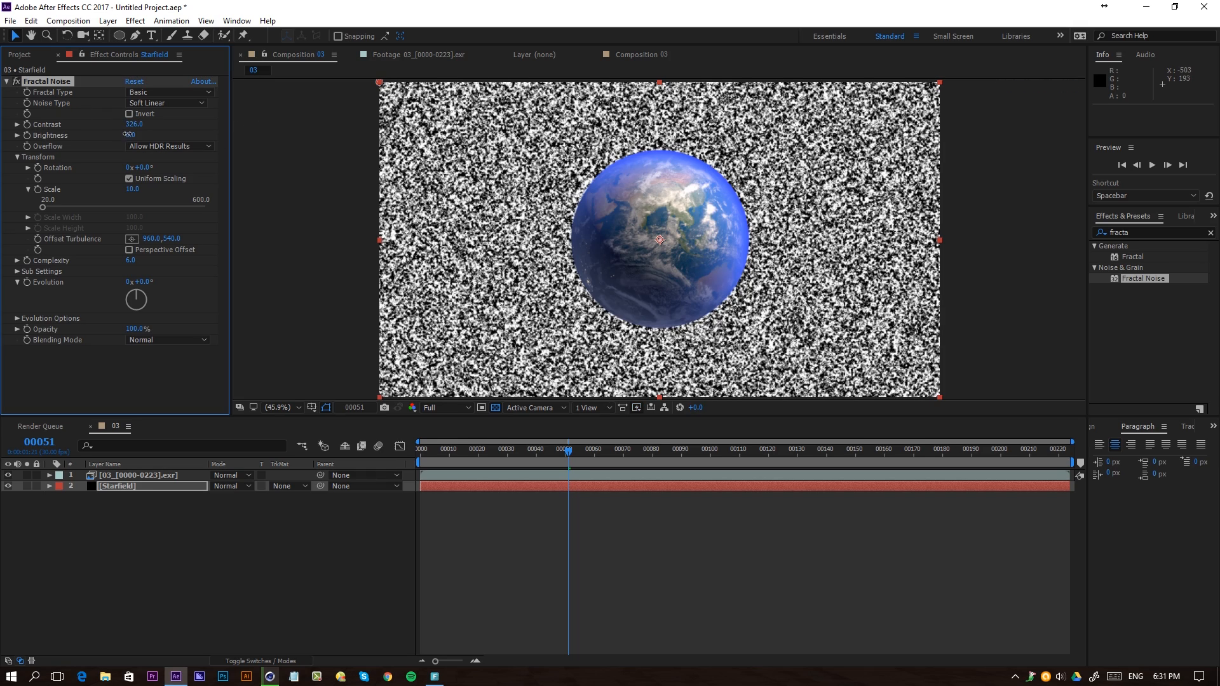
drag(127, 135, 63, 146)
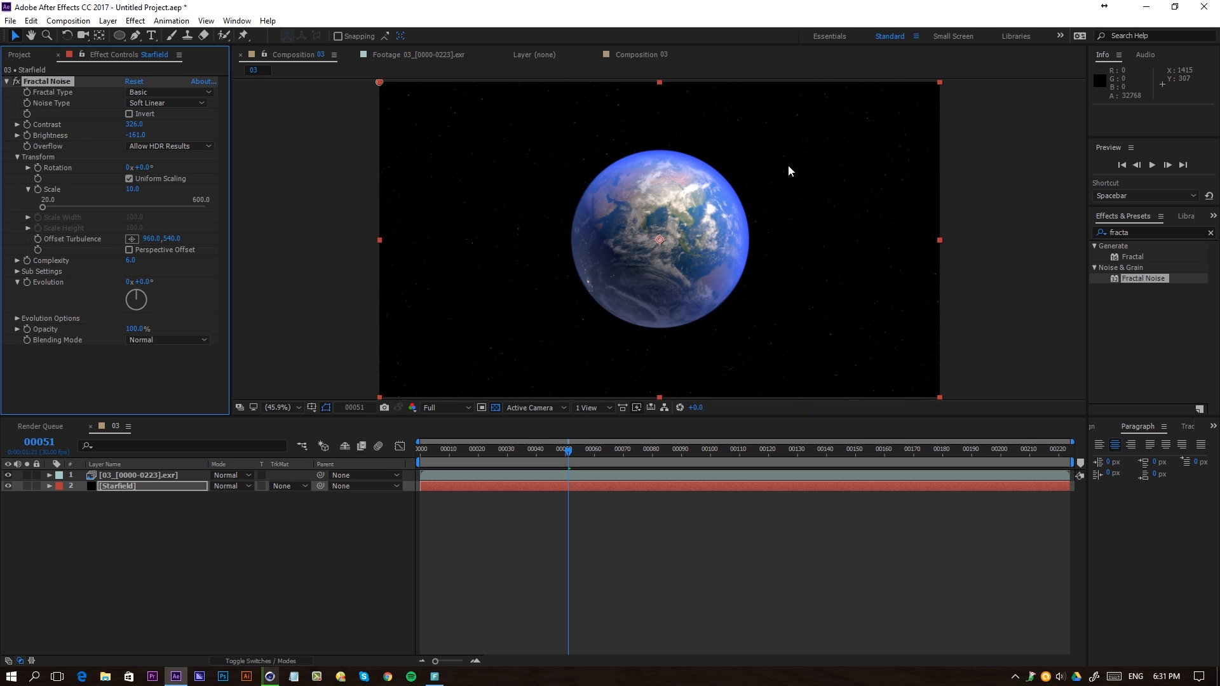
key(slash)
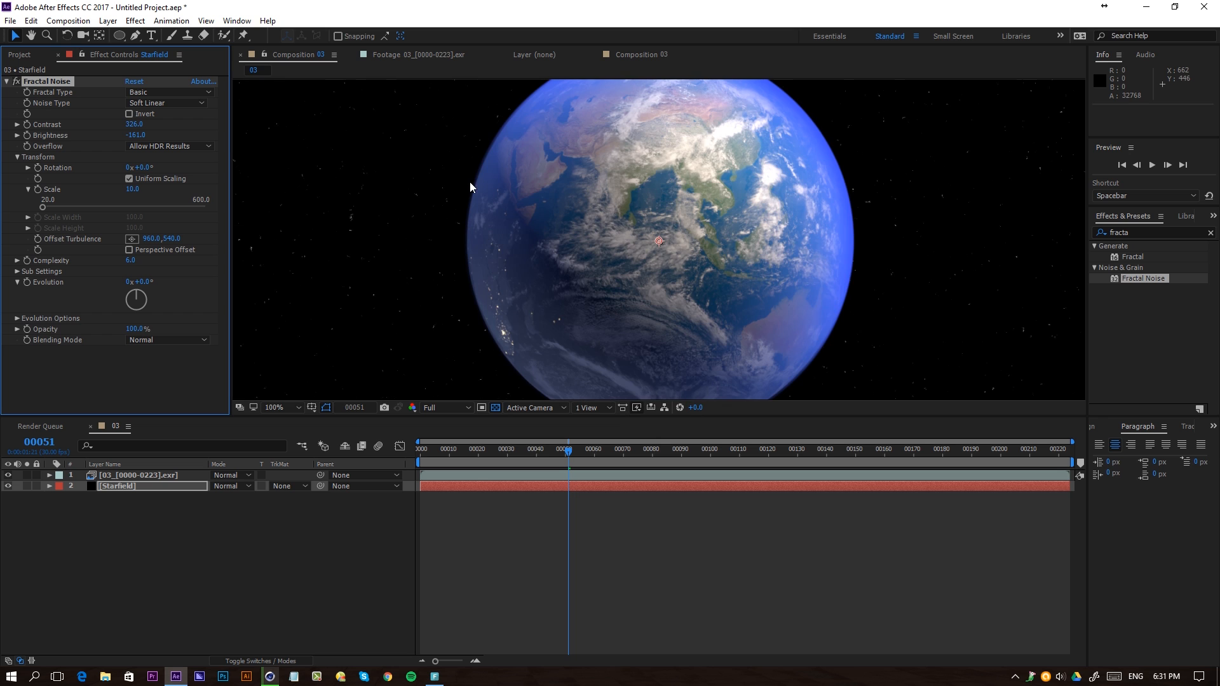
key(comma)
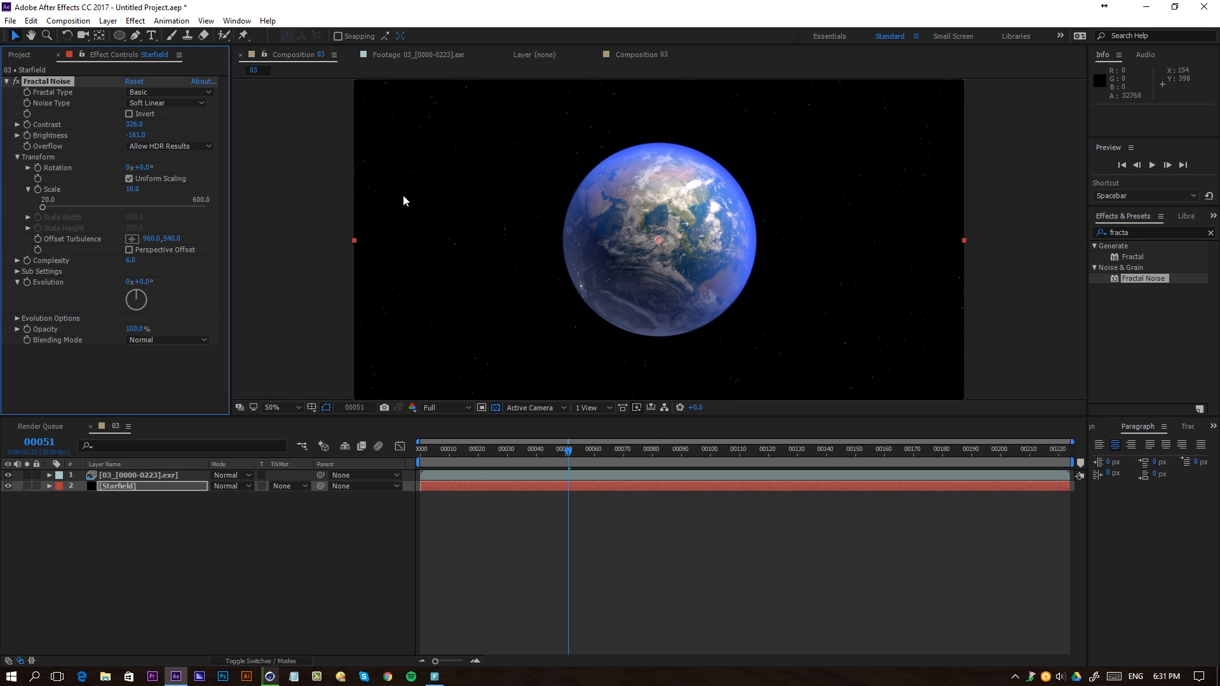
- Add a Gaussian Blur with blurriness 1 to the Starfield layer and inspect the softened stars up close
click(135, 20)
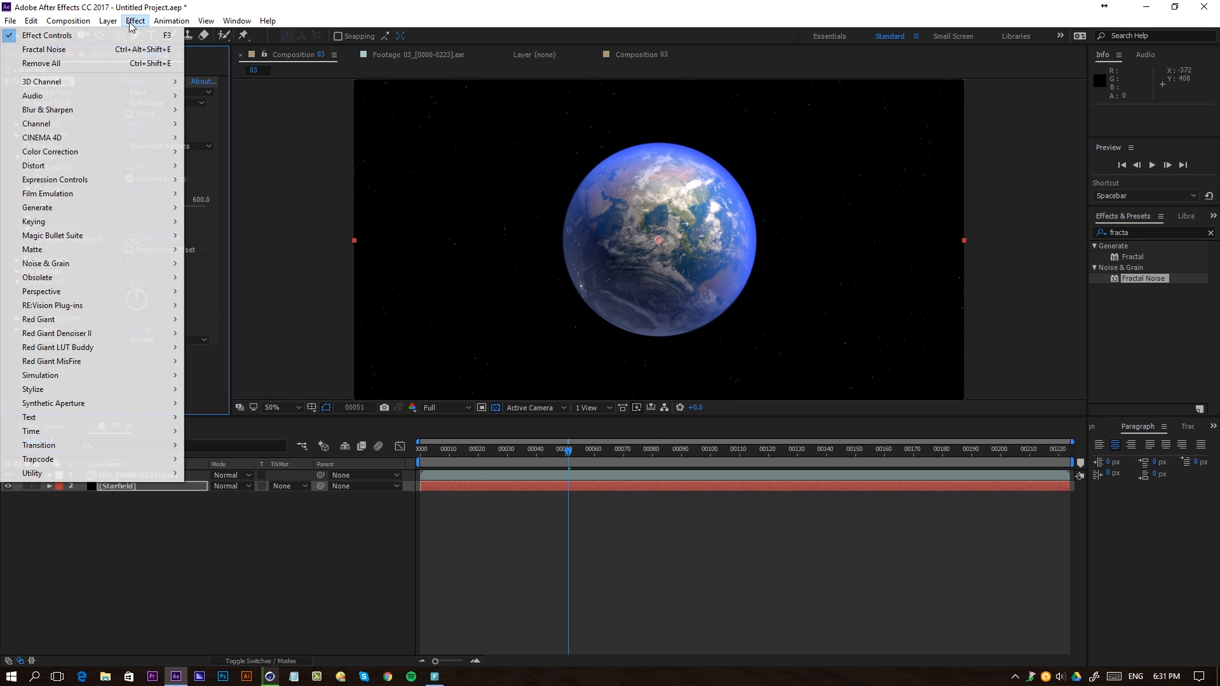
mouse_move(63, 110)
click(222, 260)
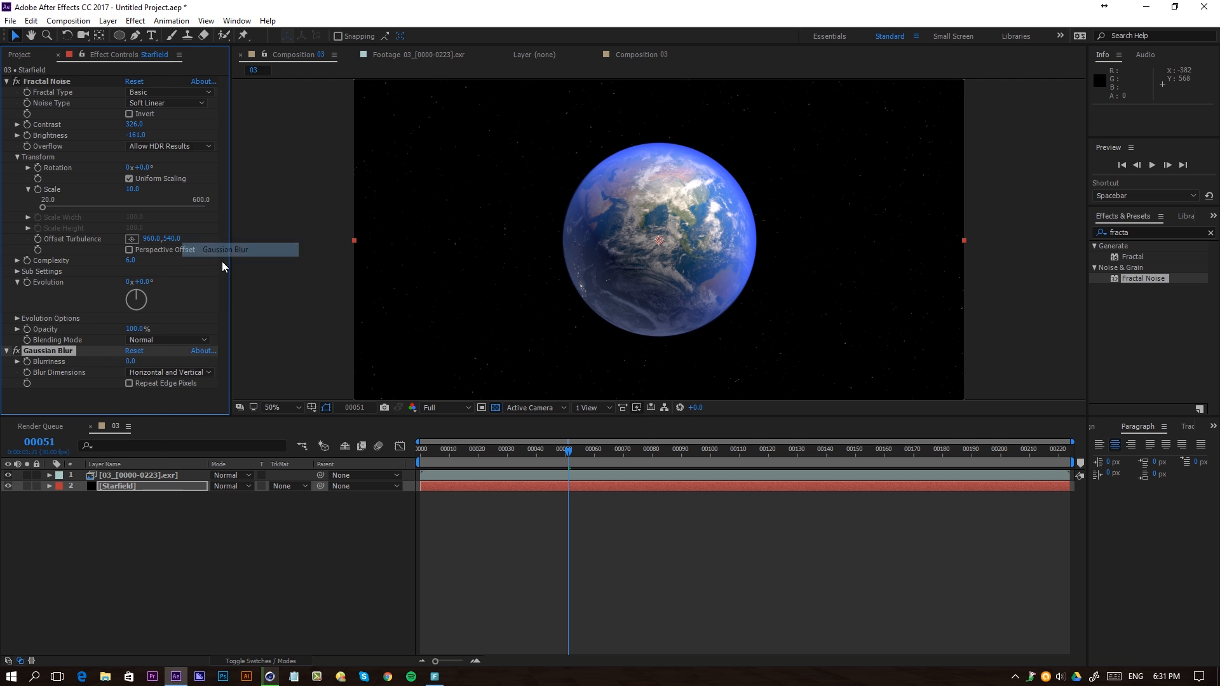
click(132, 361)
text(1)
key(Return)
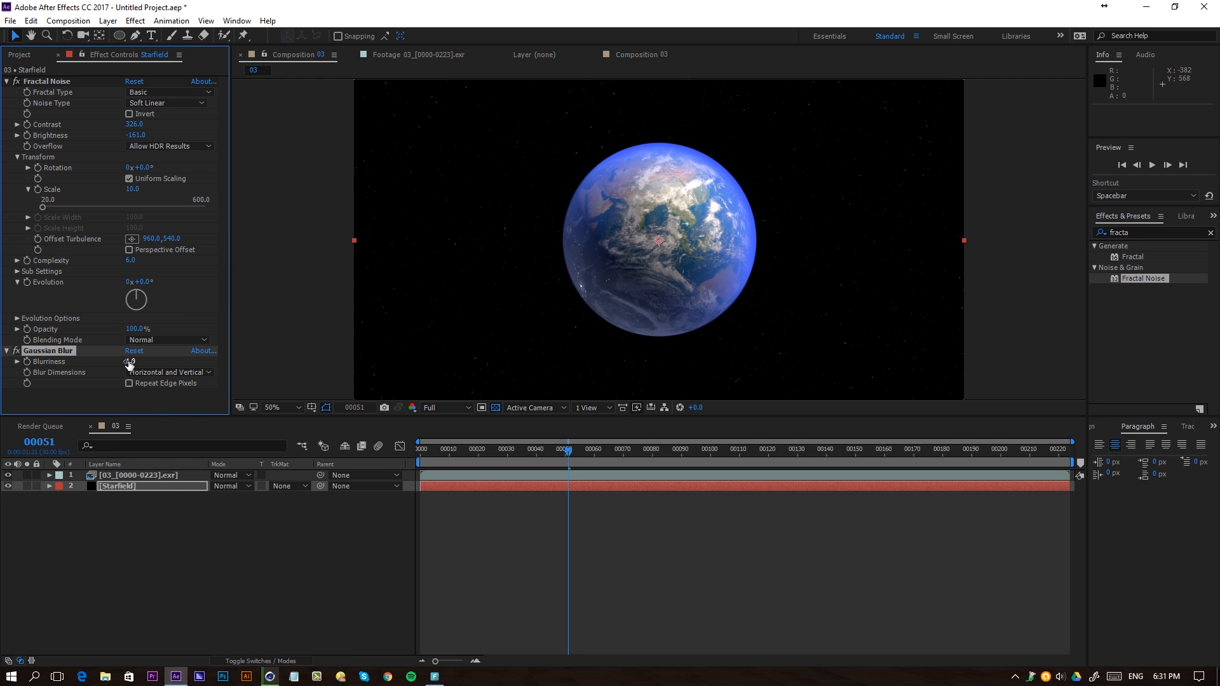
key(period)
key(period)
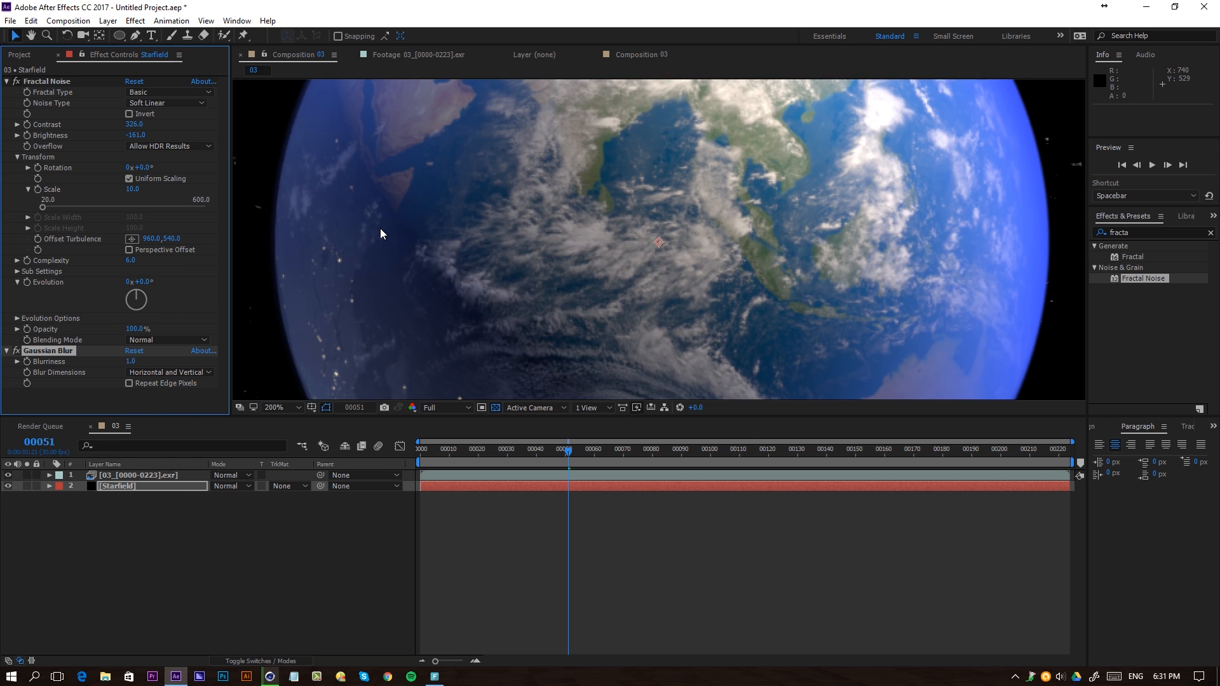
key(comma)
key(comma)
key(period)
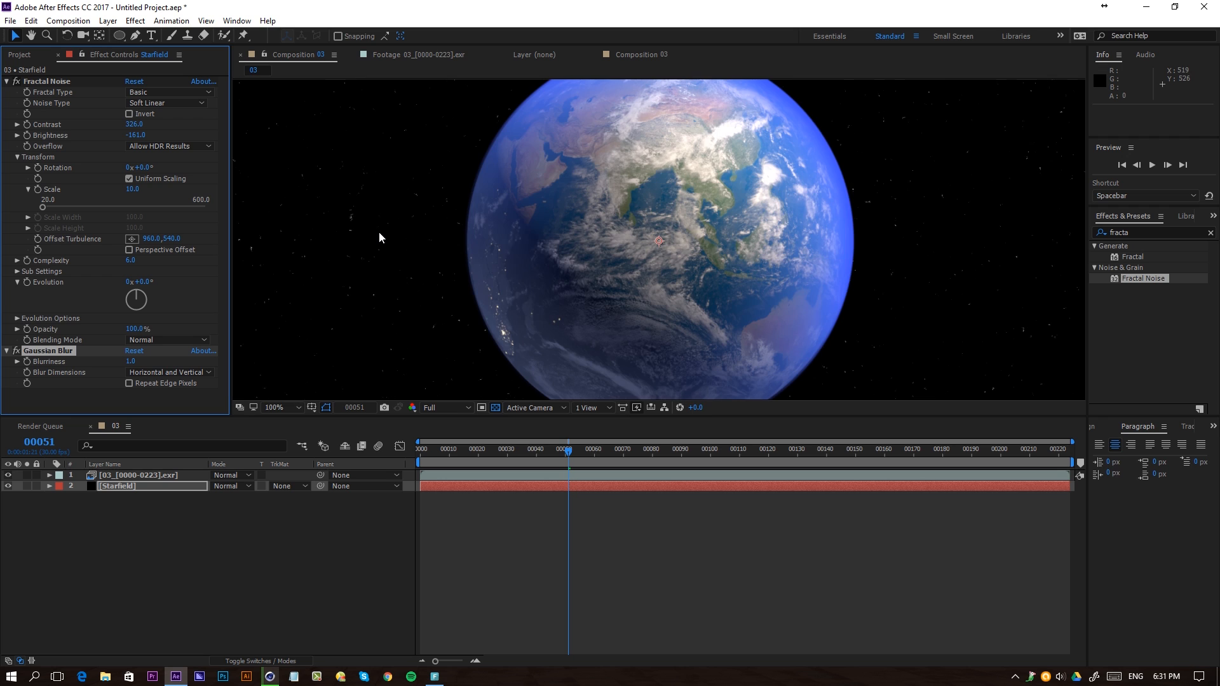
- Apply Curves to the Earth EXR layer and shape an S-curve on the RGB channel with darker shadows and held highlights
click(123, 475)
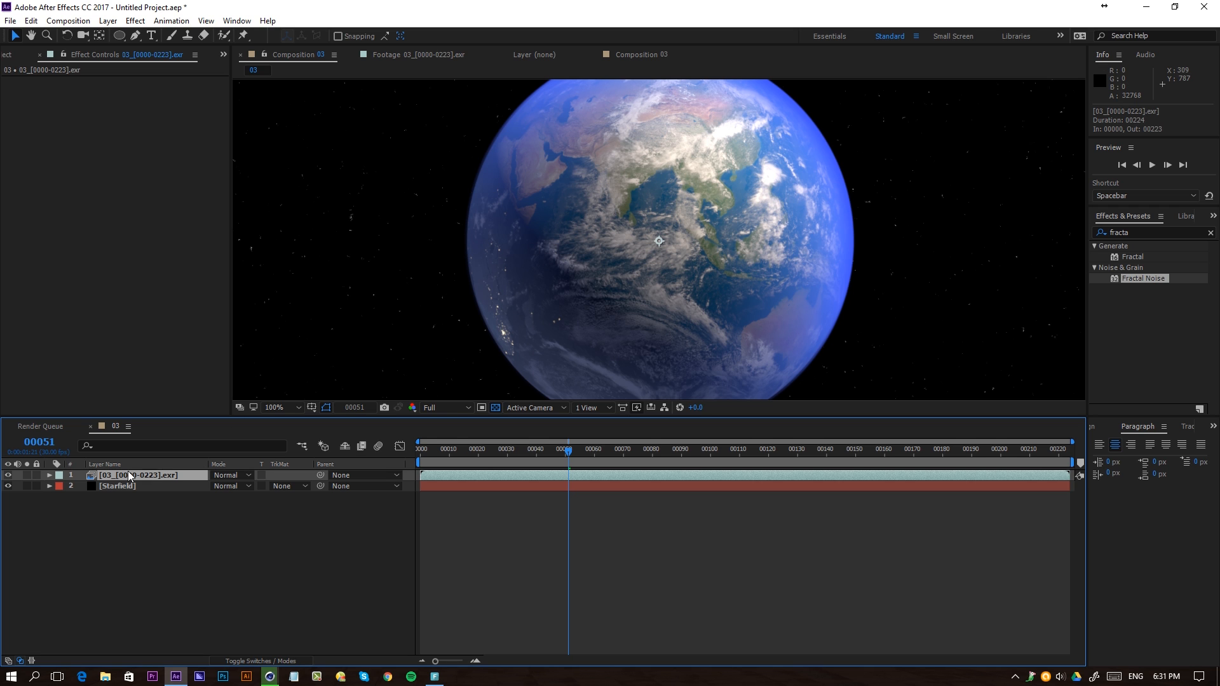
click(135, 20)
mouse_move(111, 152)
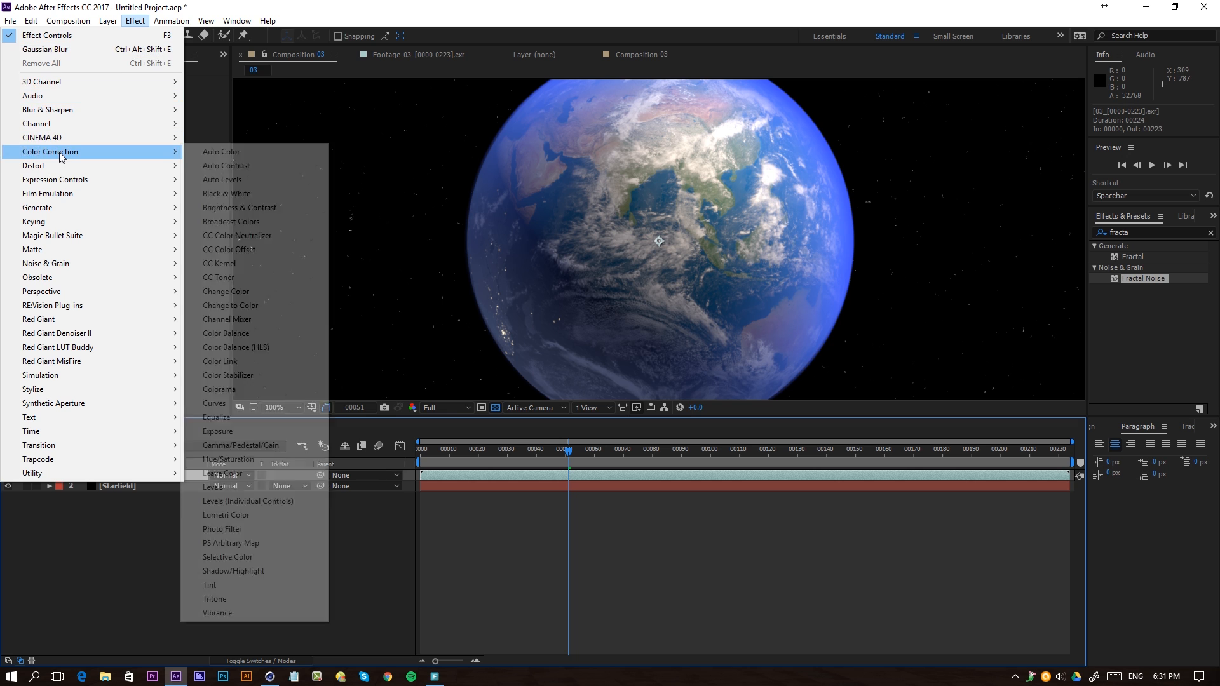
click(254, 404)
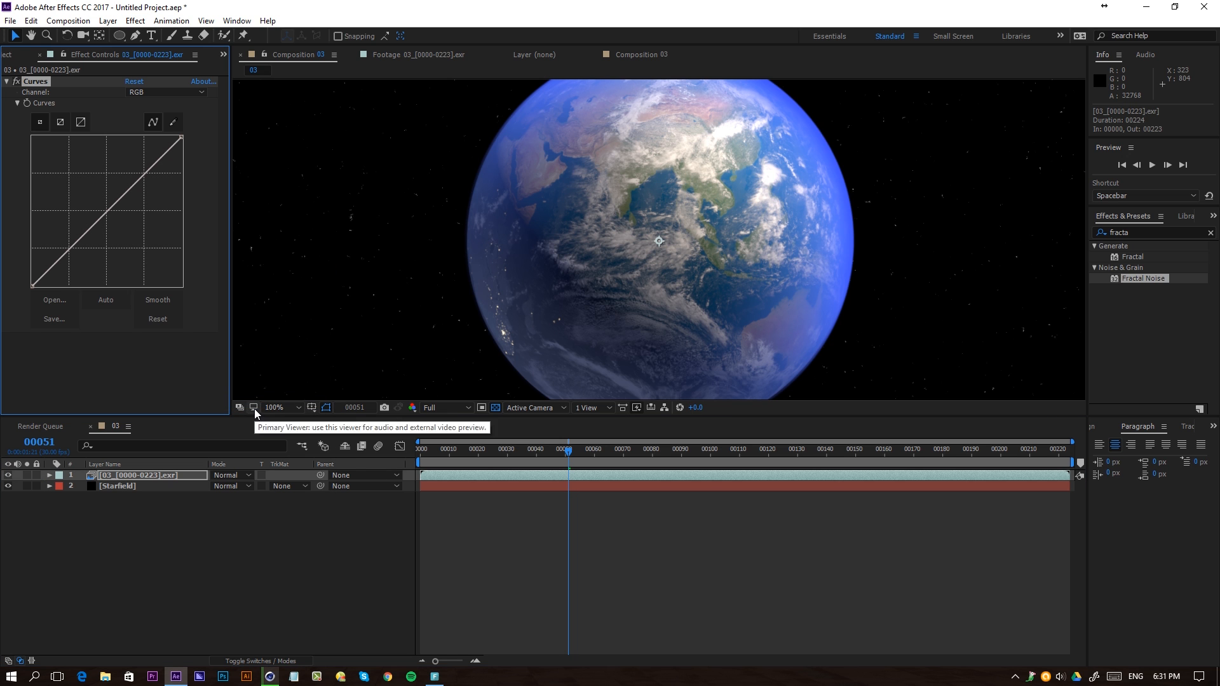
drag(68, 254, 76, 262)
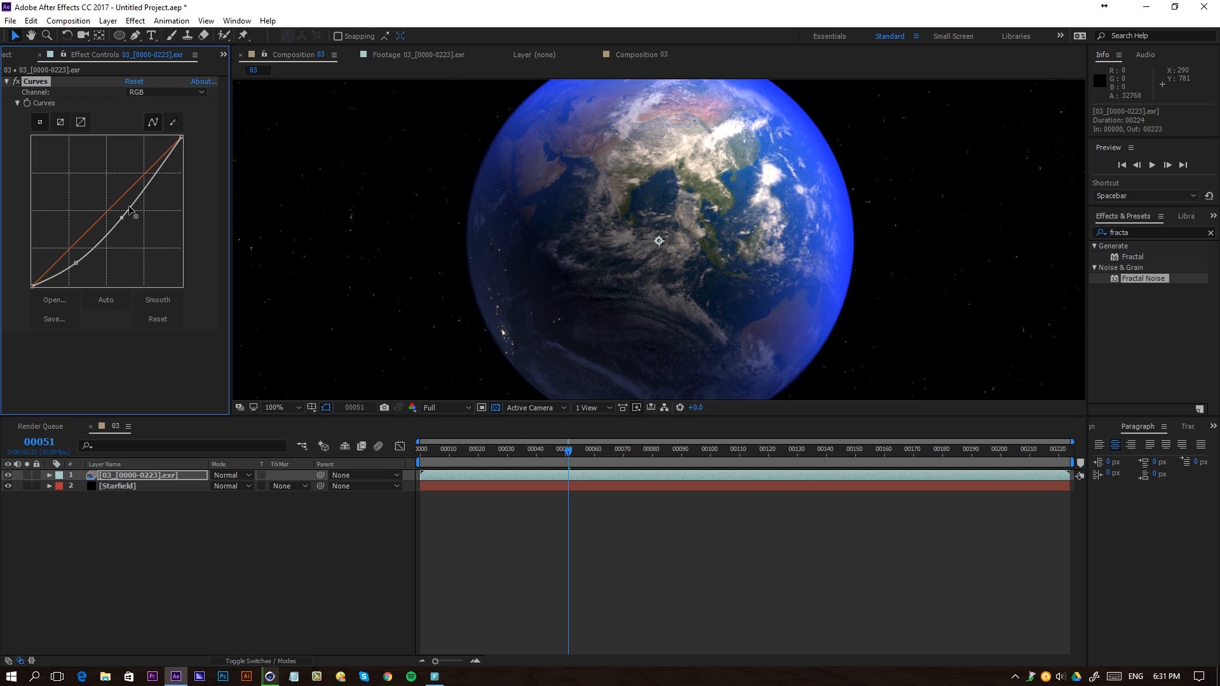
mouse_move(143, 181)
mouse_down()
mouse_move(151, 164)
mouse_move(144, 176)
mouse_up()
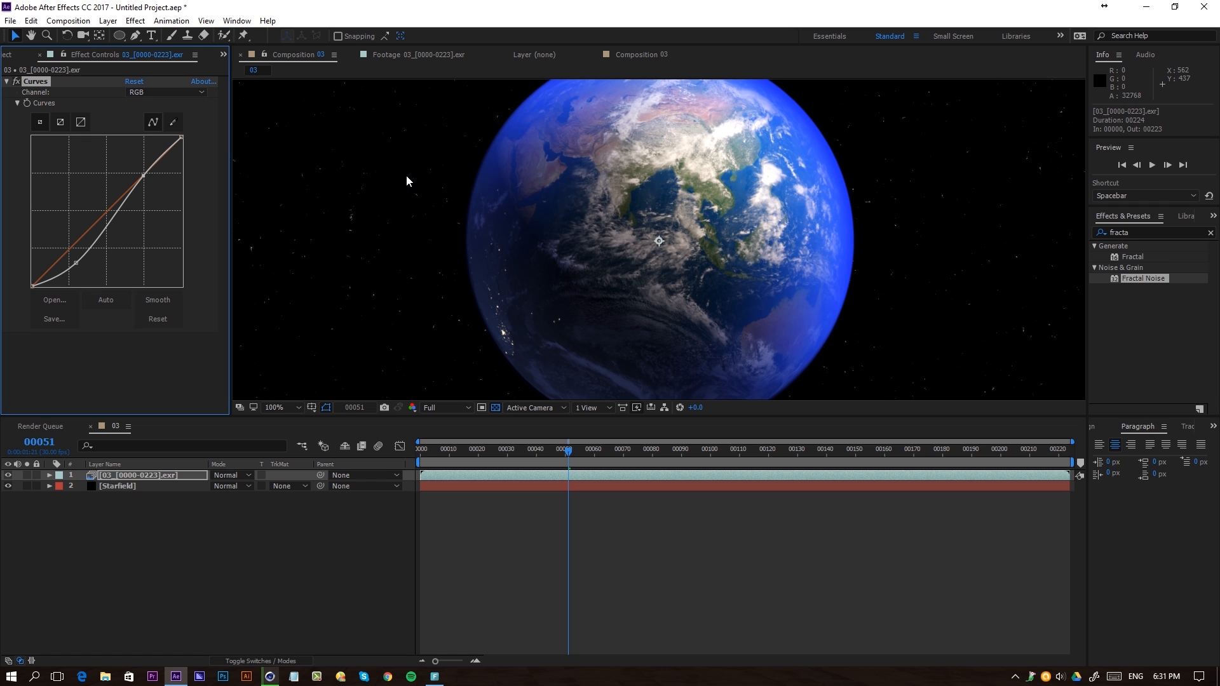
- Raise the upper midtones of the Earth layer's red curve slightly and anchor its shadows on the diagonal
click(171, 91)
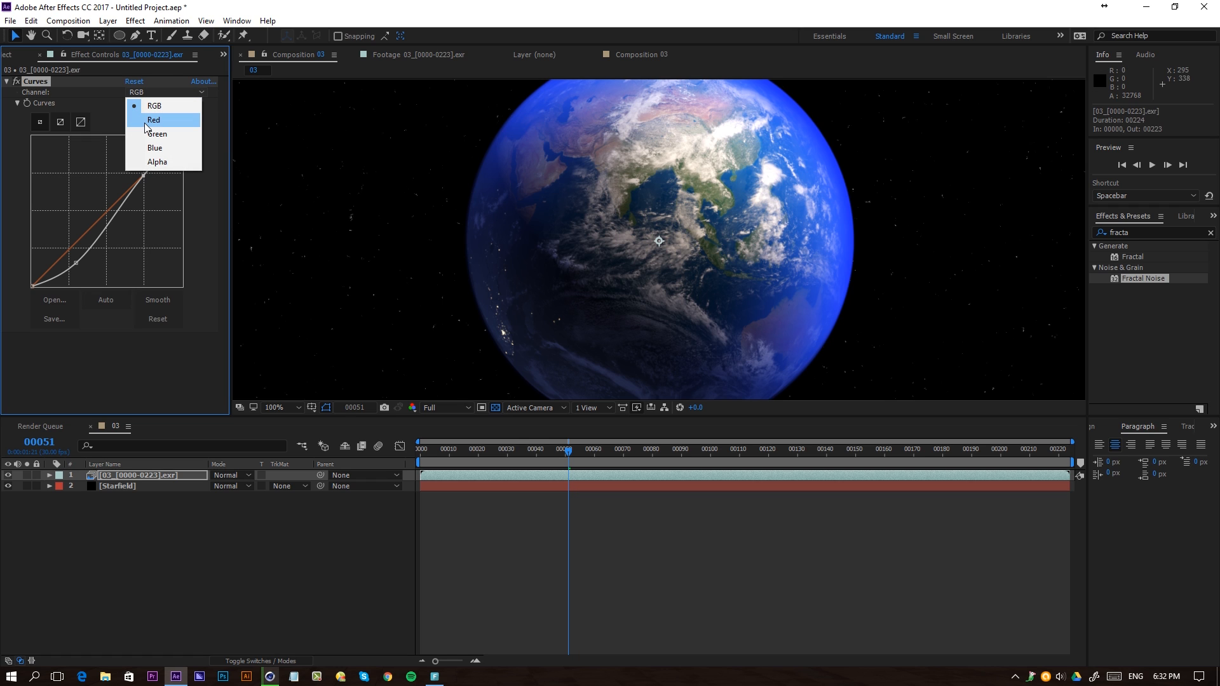
click(146, 121)
click(137, 176)
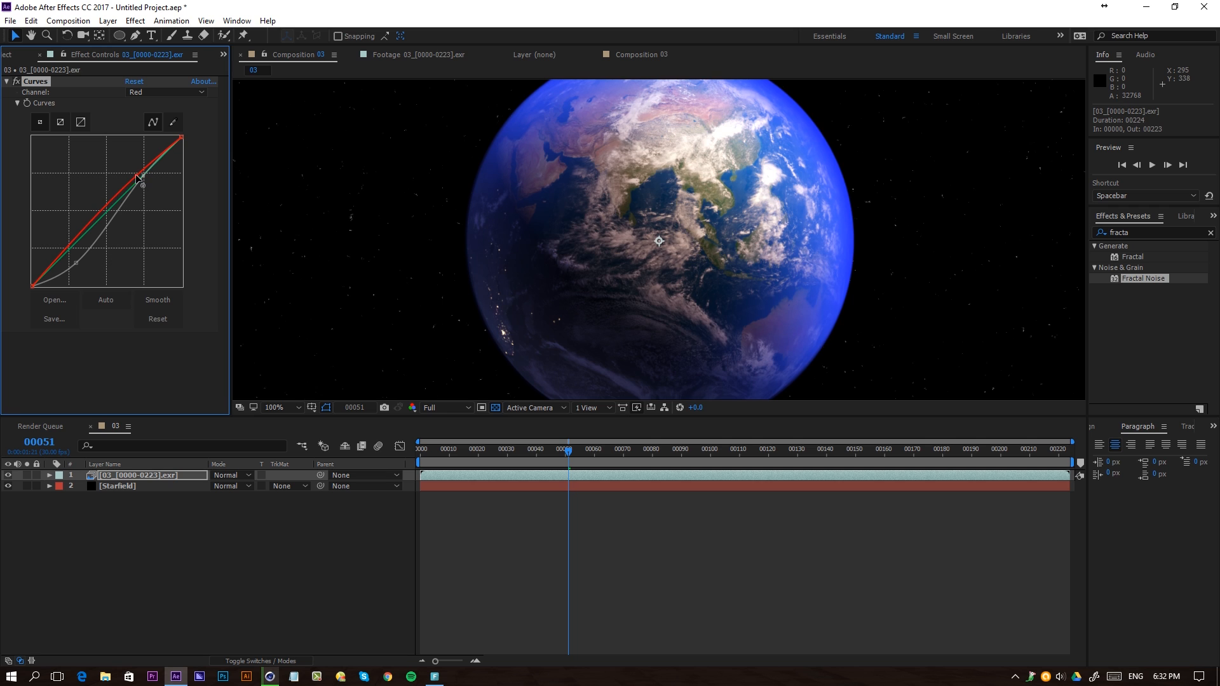
click(71, 250)
- Lower the Earth layer's blue curve slightly in the upper midtones, anchor its shadows, and compare the image with and without Curves
click(158, 91)
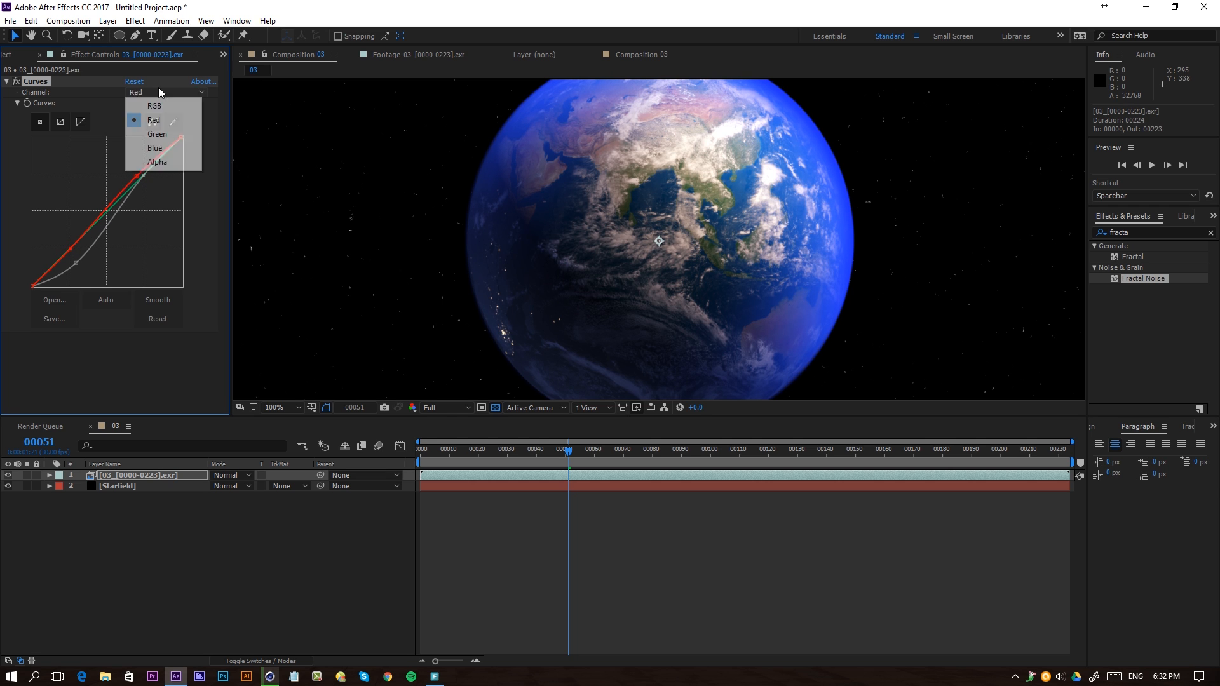
click(148, 149)
click(111, 212)
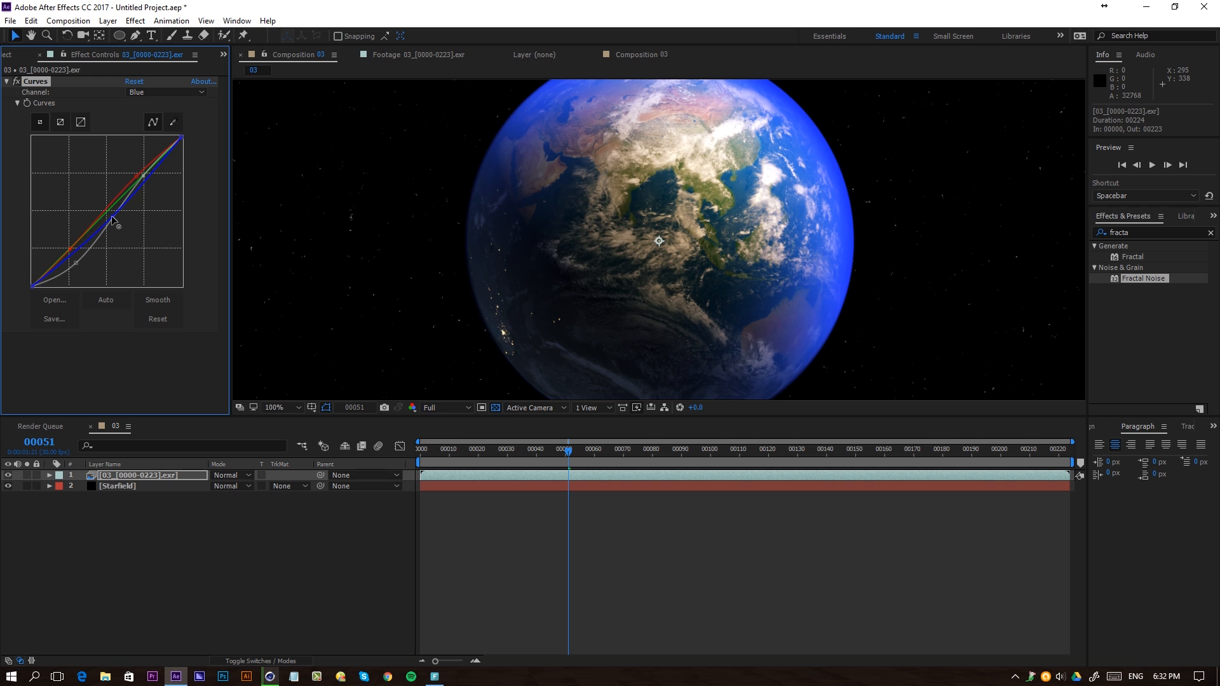
drag(112, 216, 127, 205)
drag(73, 244, 73, 247)
click(18, 82)
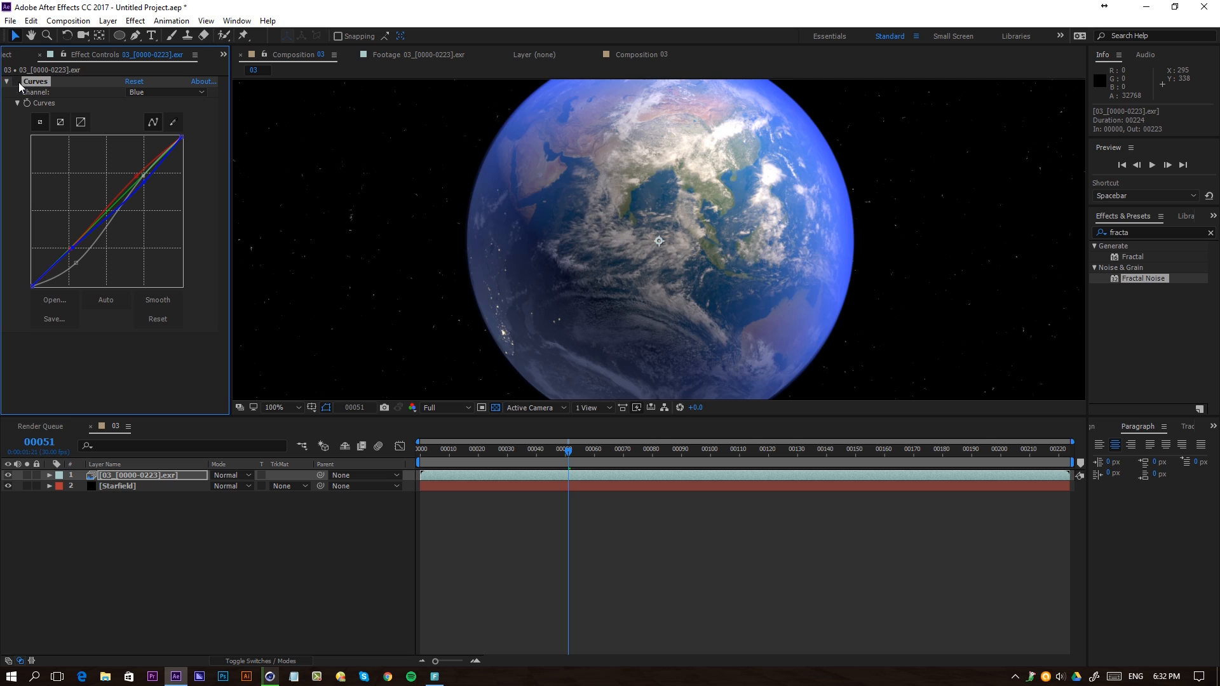
click(18, 82)
click(18, 82)
click(18, 81)
click(17, 82)
click(18, 82)
- Add an Unsharp Mask to the Earth layer with an amount of 75
click(130, 21)
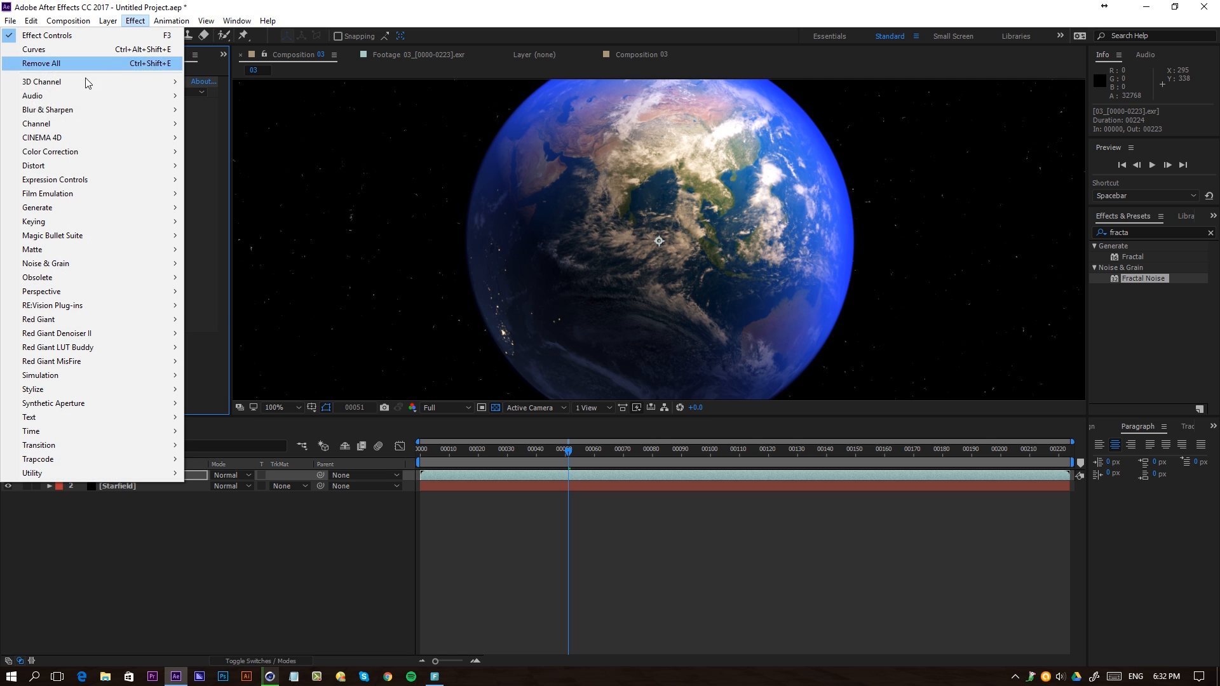
mouse_move(67, 109)
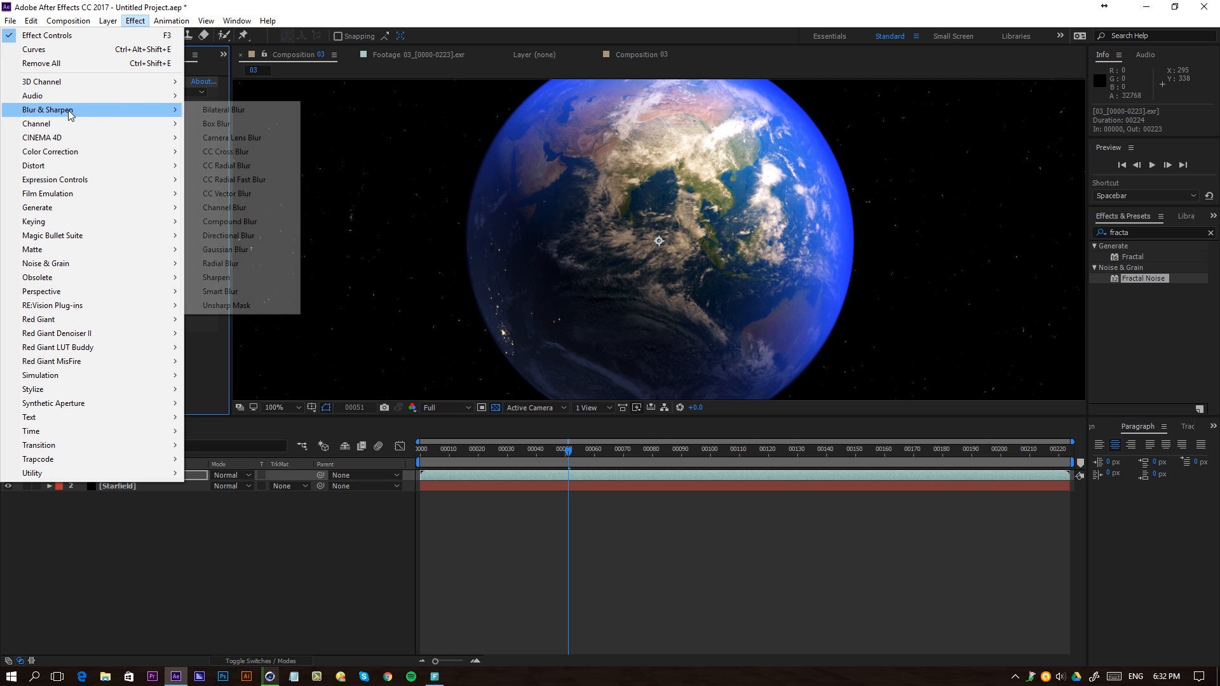
click(233, 306)
click(131, 348)
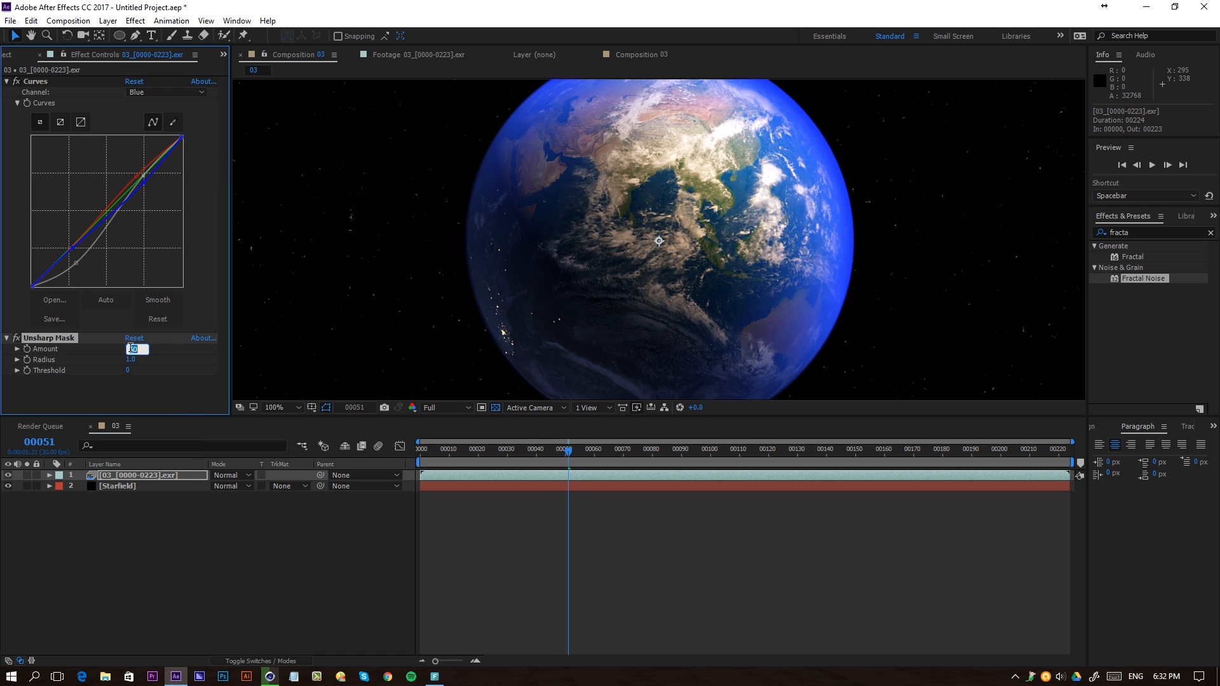
text(75)
key(Return)
- Duplicate the Unsharp Mask on the Earth layer and set the copy's radius to 35 and amount to 25
key(ctrl+d)
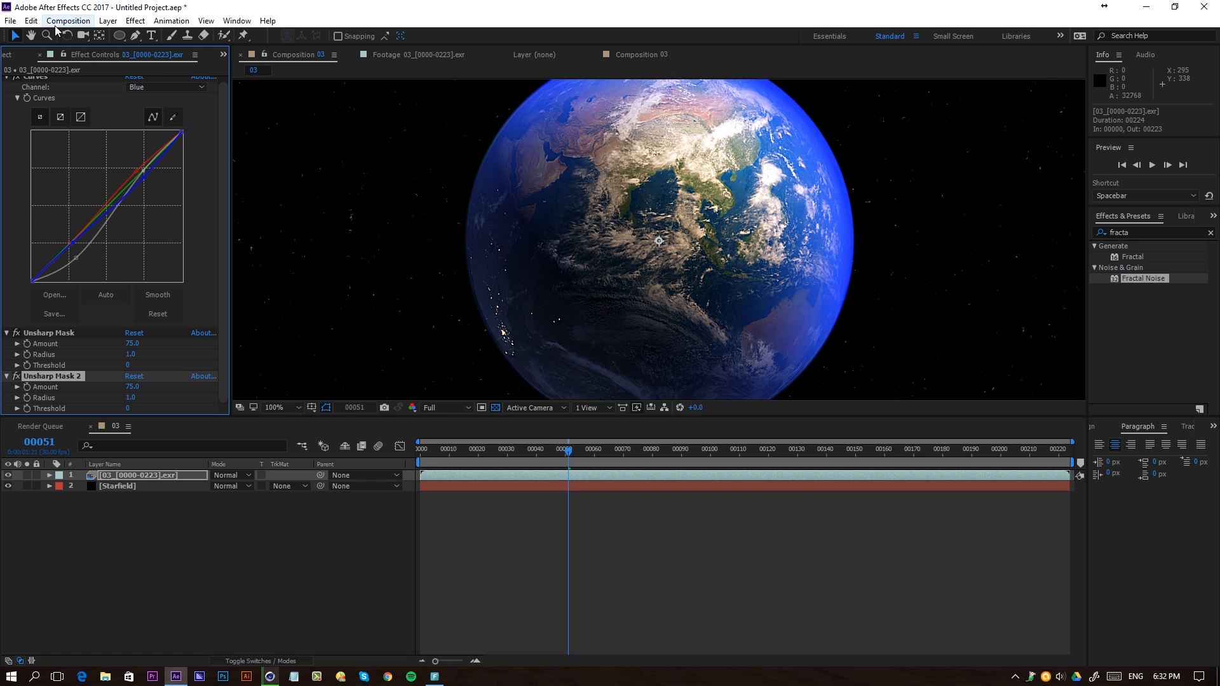
click(139, 388)
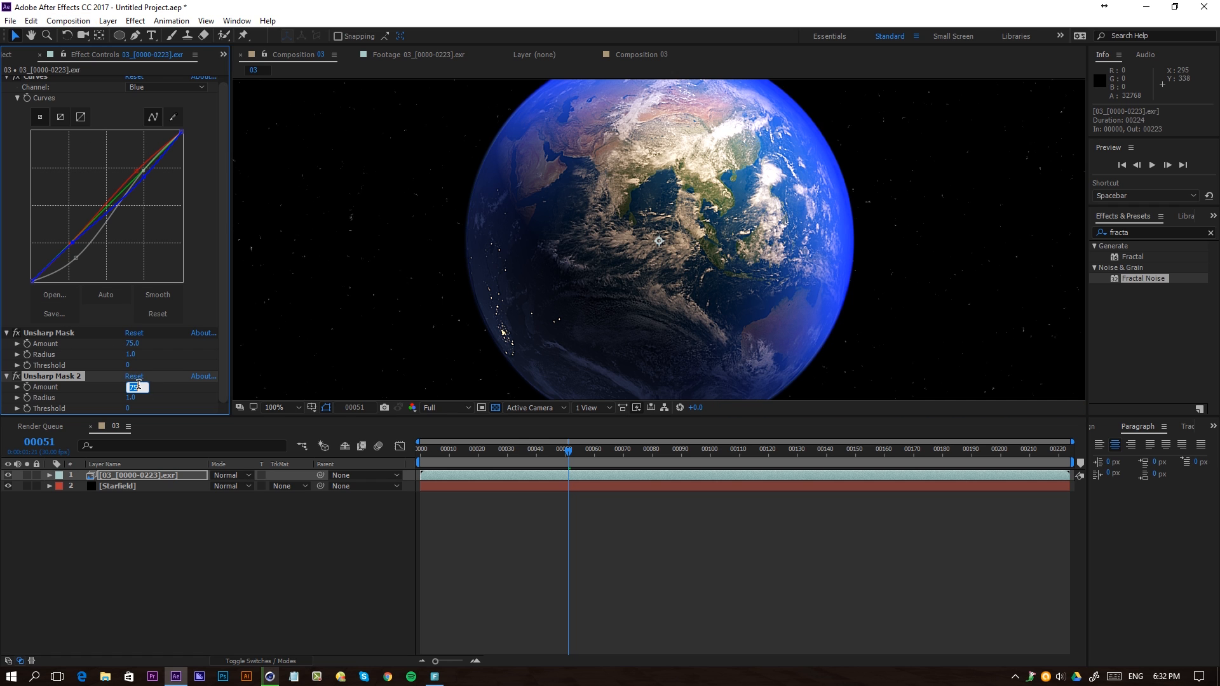
key(Return)
click(132, 398)
text(35)
key(Return)
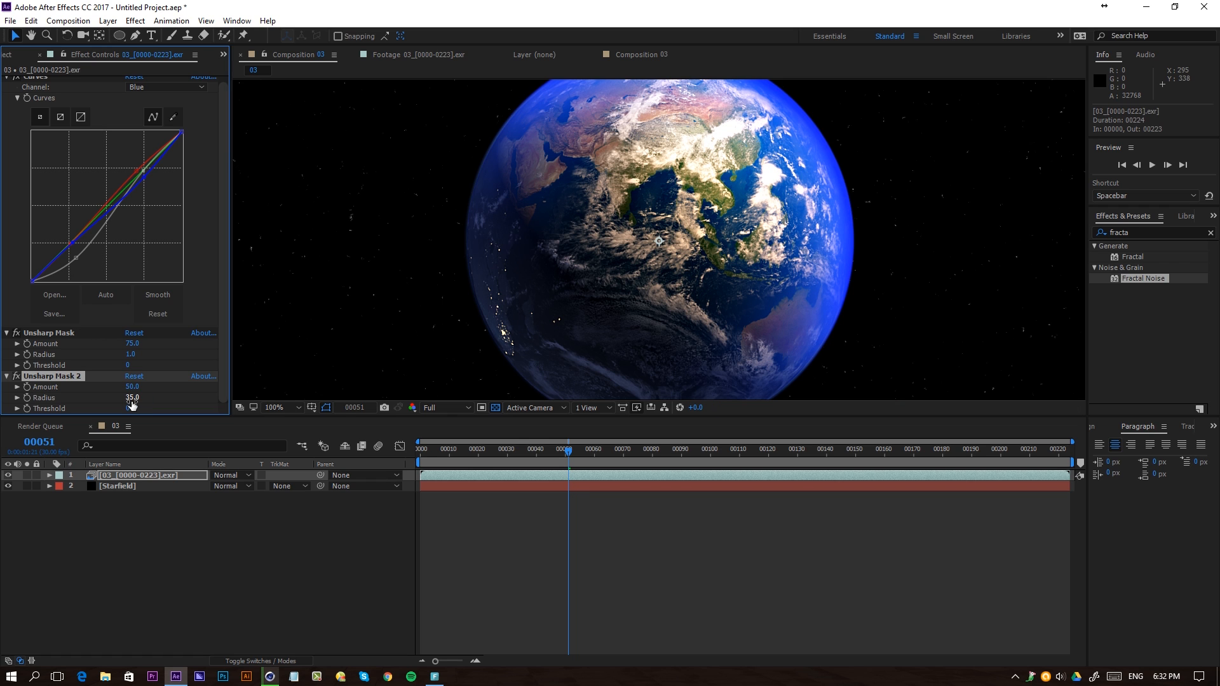
click(132, 387)
text(25)
key(Return)
- Compare the Earth with the second Unsharp Mask off and on, and view the whole frame
click(17, 376)
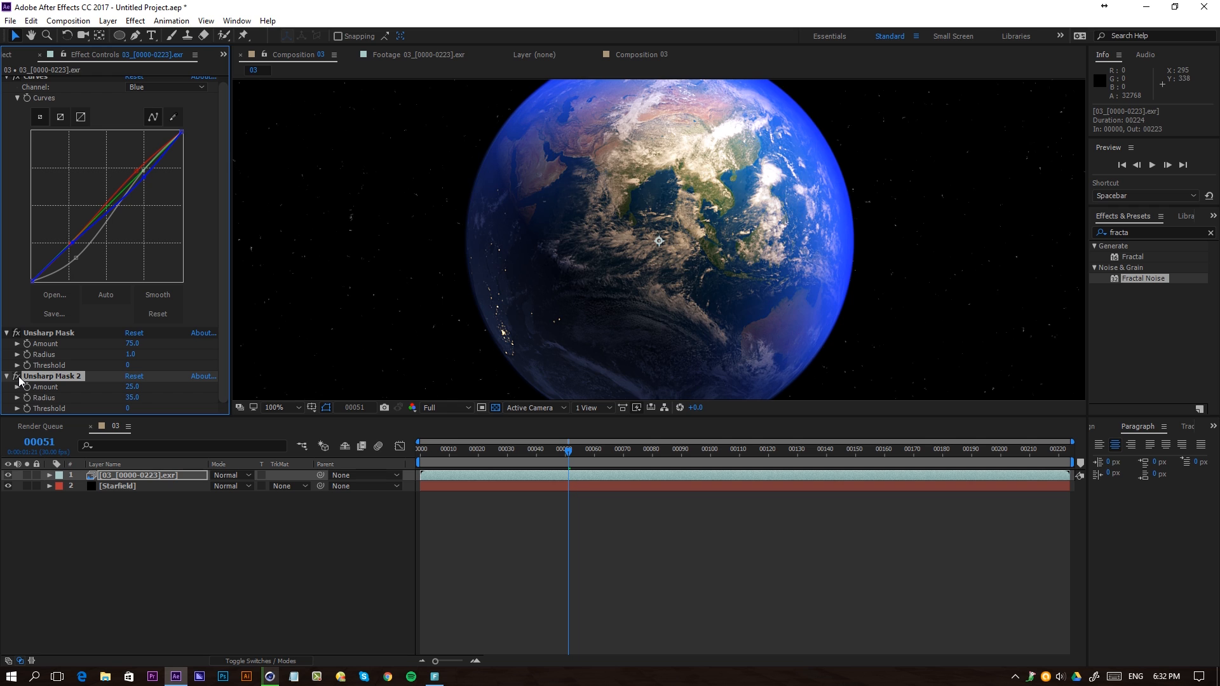
click(17, 377)
click(17, 377)
click(17, 376)
click(17, 377)
click(17, 377)
click(17, 376)
click(17, 377)
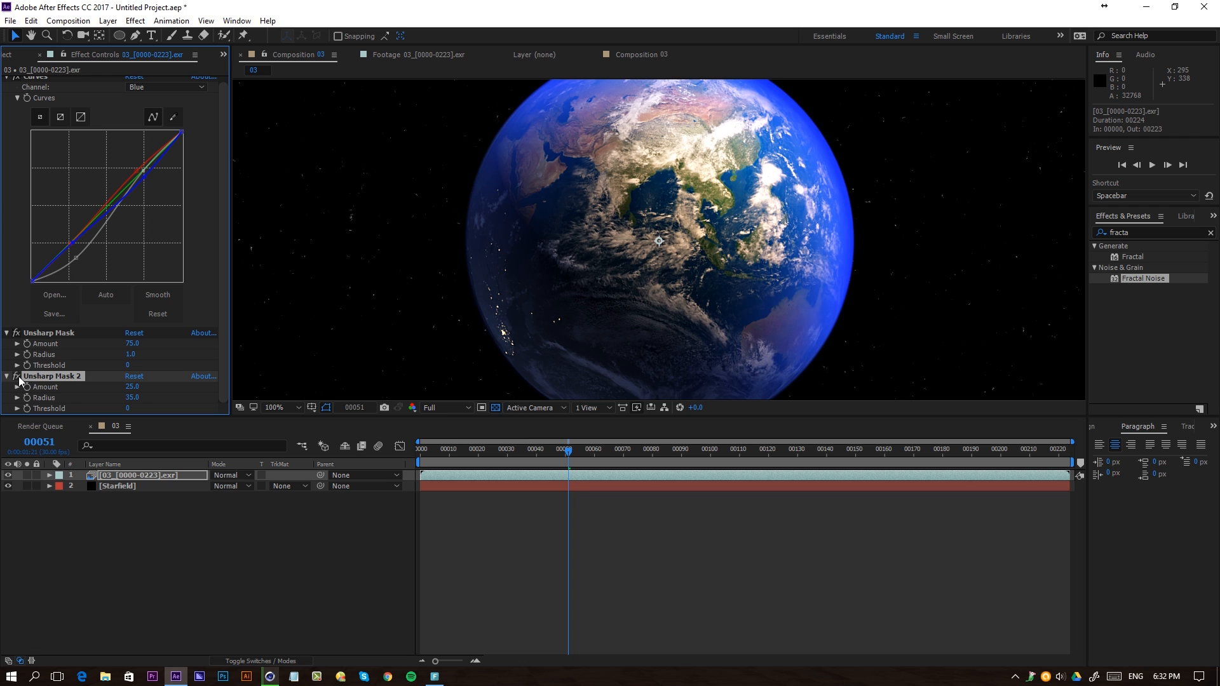
click(18, 377)
key(comma)
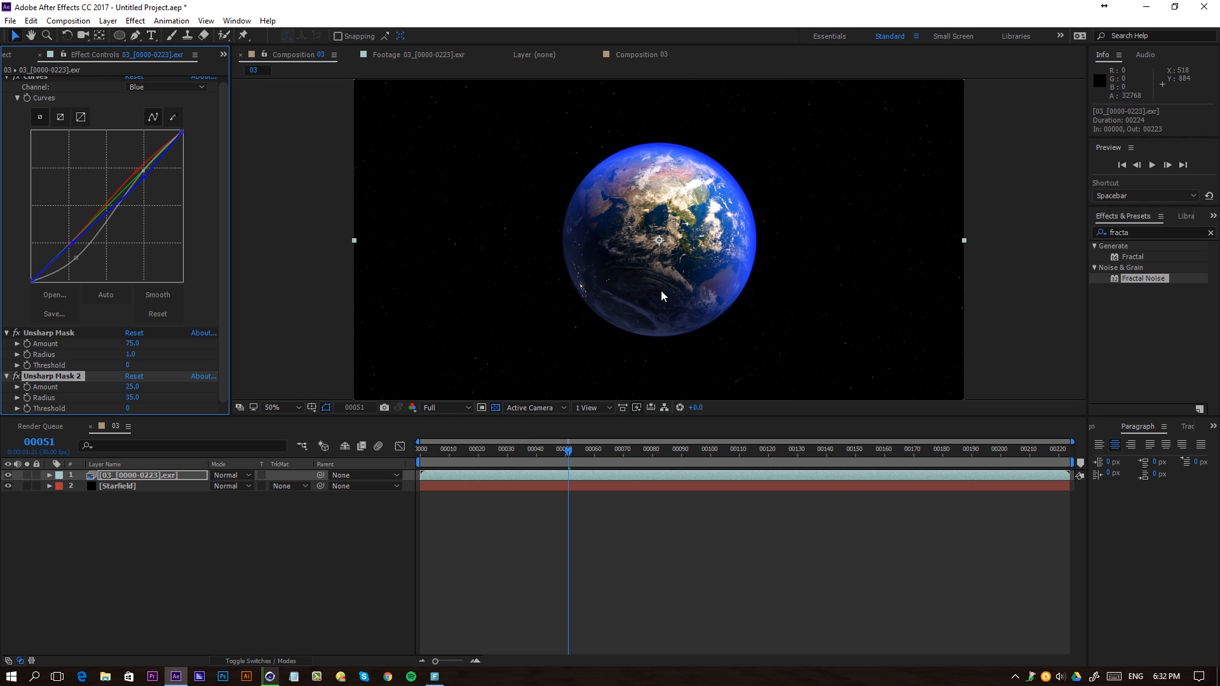
- Create a new adjustment layer above the Earth layer and name it Glow
click(142, 478)
right_click(99, 550)
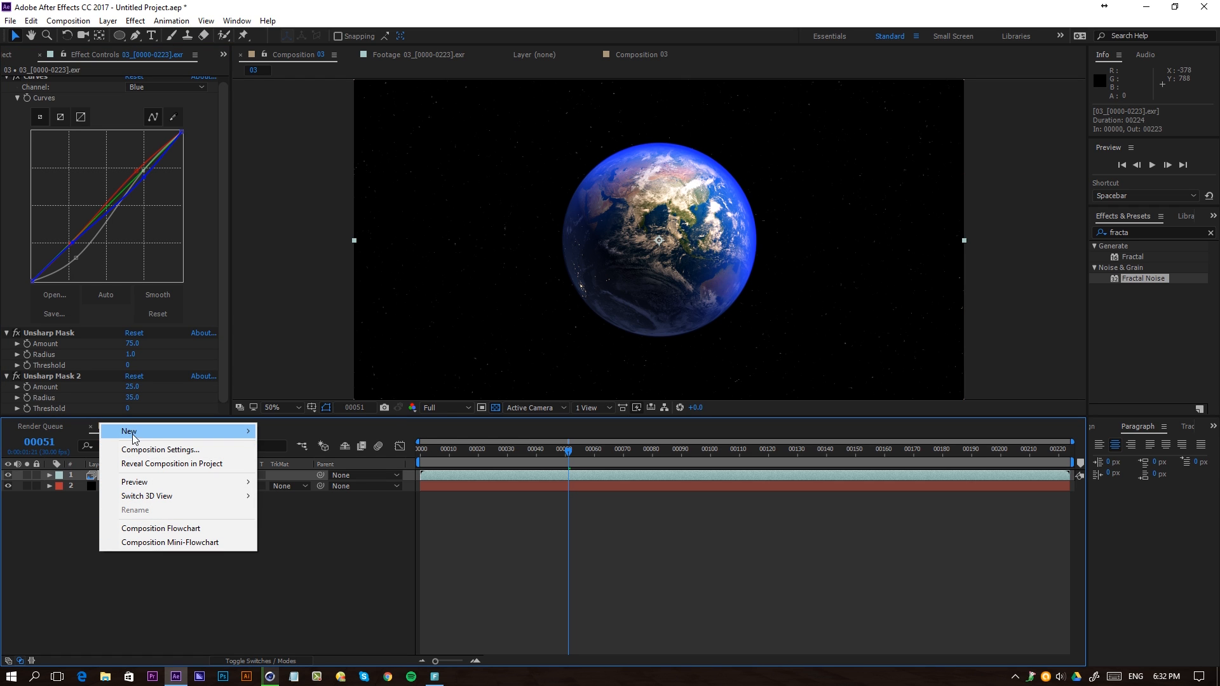
mouse_move(191, 431)
click(348, 532)
key(Return)
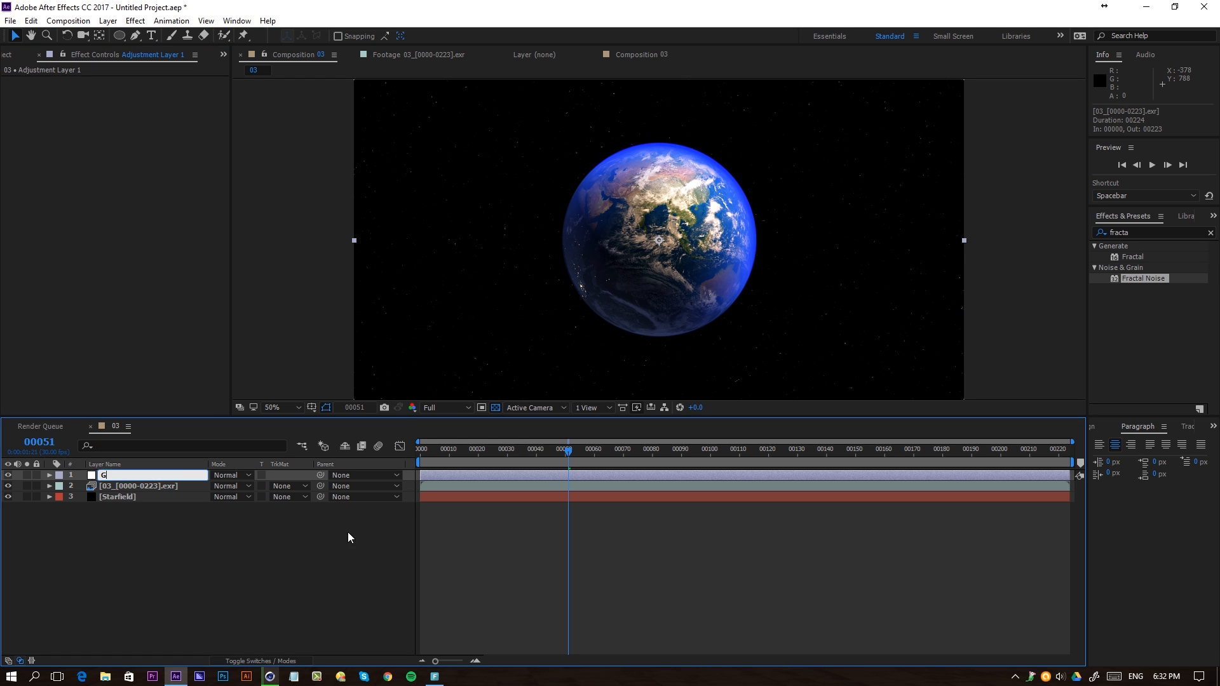
text(Glow)
key(Return)
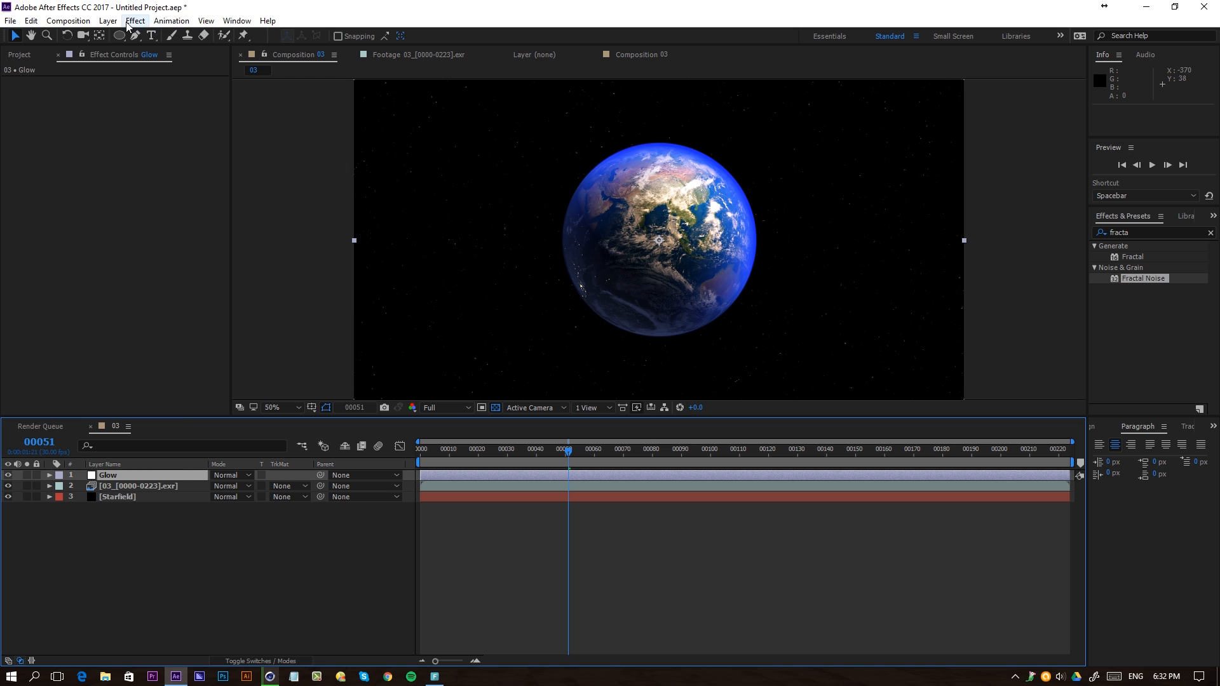
- Apply the Glow effect to the Glow layer with threshold 74.5%, radius 26 and intensity 0.1
click(135, 20)
mouse_move(52, 389)
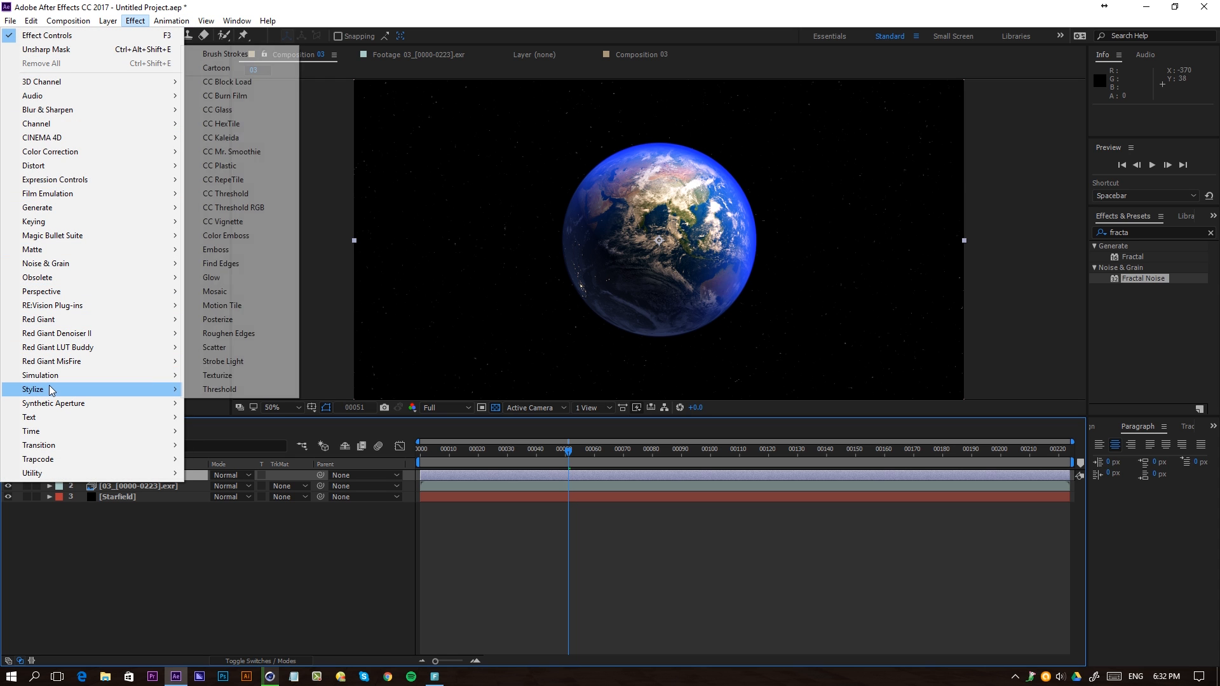
click(223, 278)
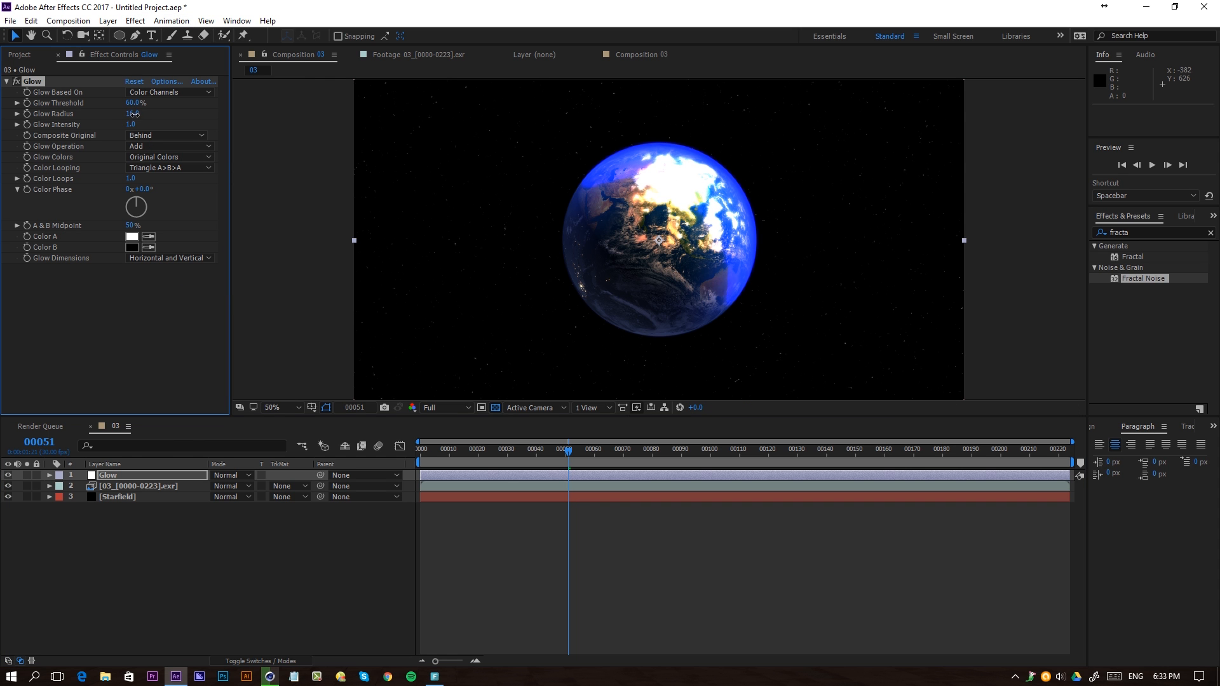
drag(134, 114, 140, 115)
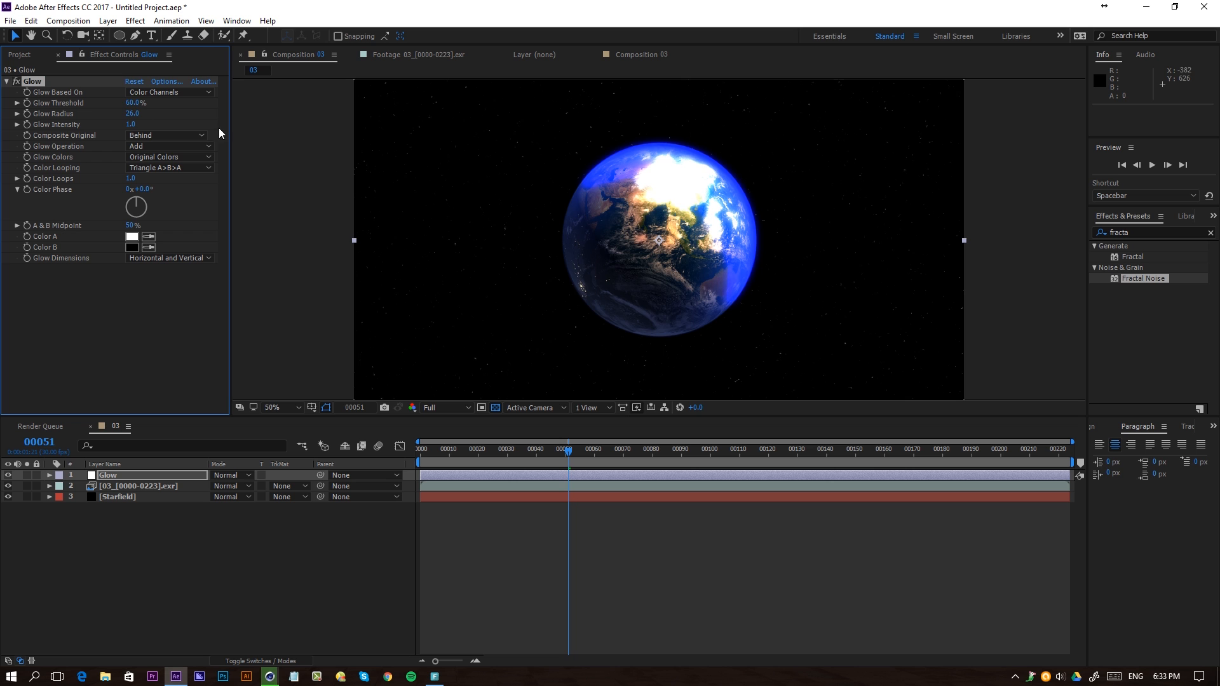
key(slash)
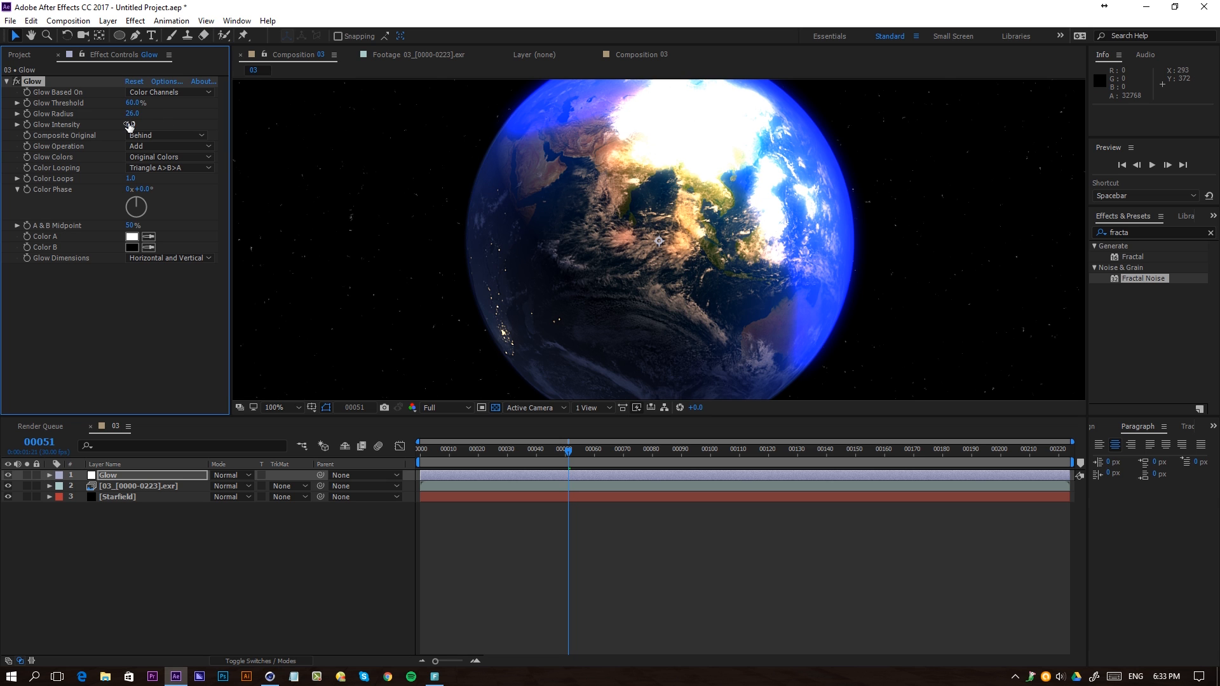
drag(130, 125, 171, 106)
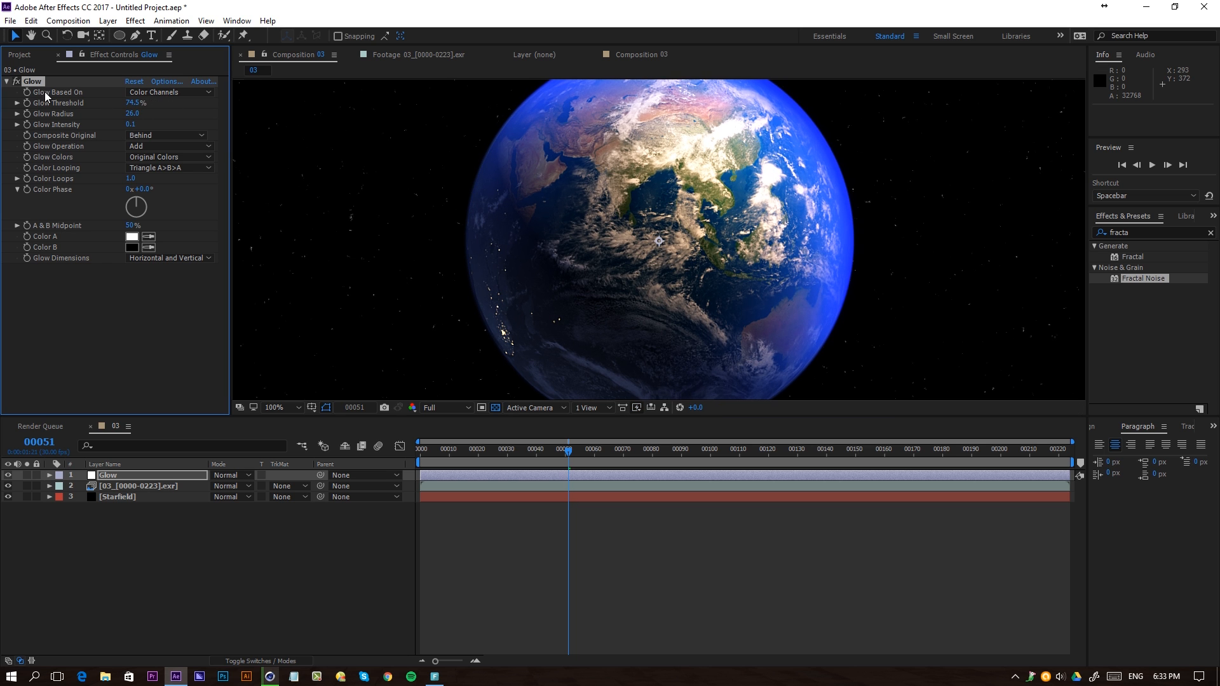
- Compare the Earth with the Glow effect off and on, and inspect its lit edge up close and in full frame
click(17, 82)
click(17, 82)
click(22, 82)
key(h)
drag(767, 166, 758, 193)
key(v)
key(comma)
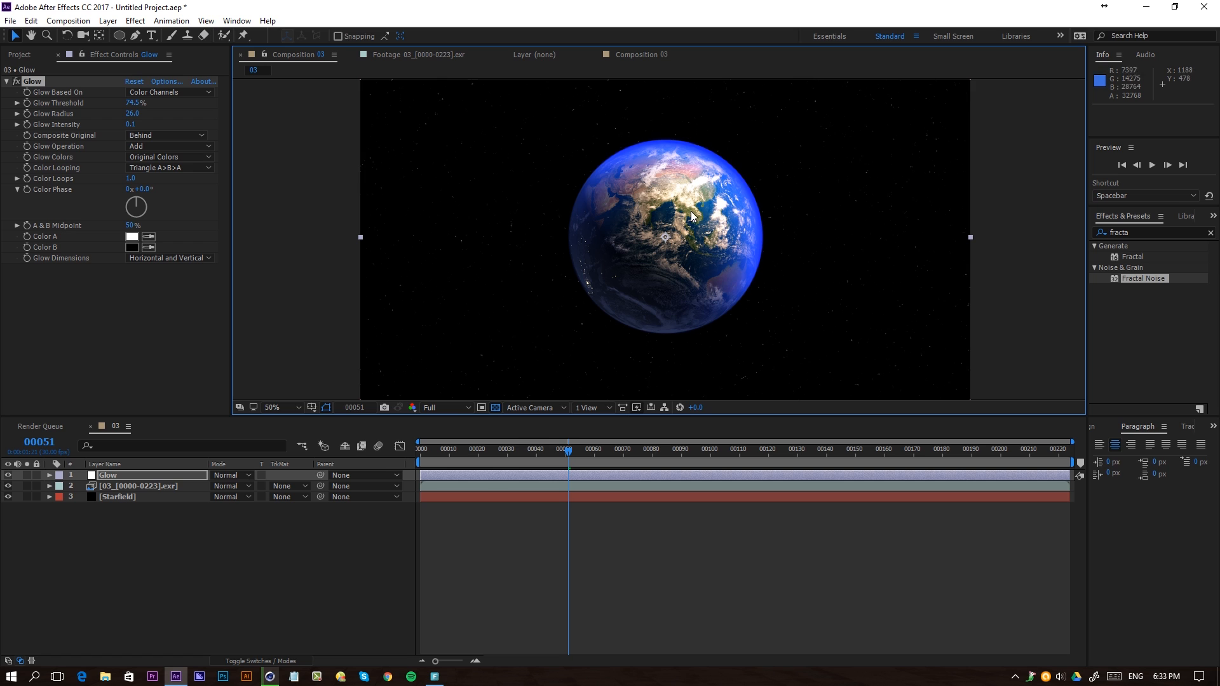
- Create another adjustment layer on top of the stack and name it Grade
right_click(145, 562)
mouse_move(191, 439)
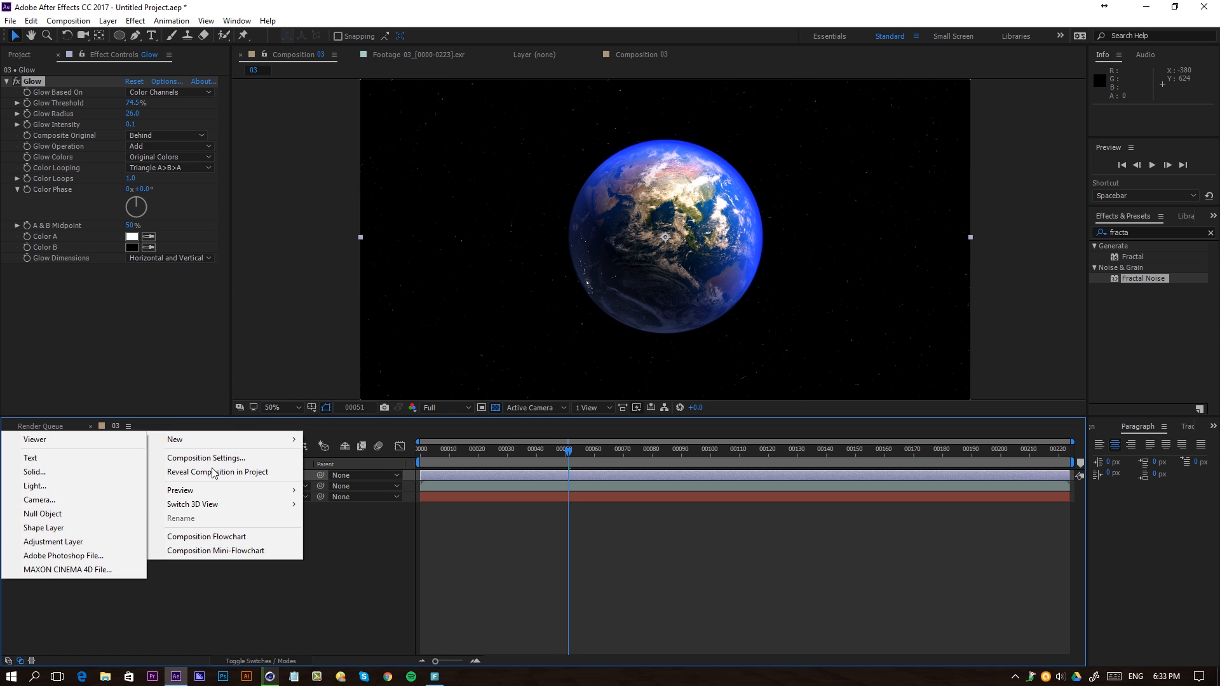
click(52, 543)
key(Return)
text(Grade)
key(Return)
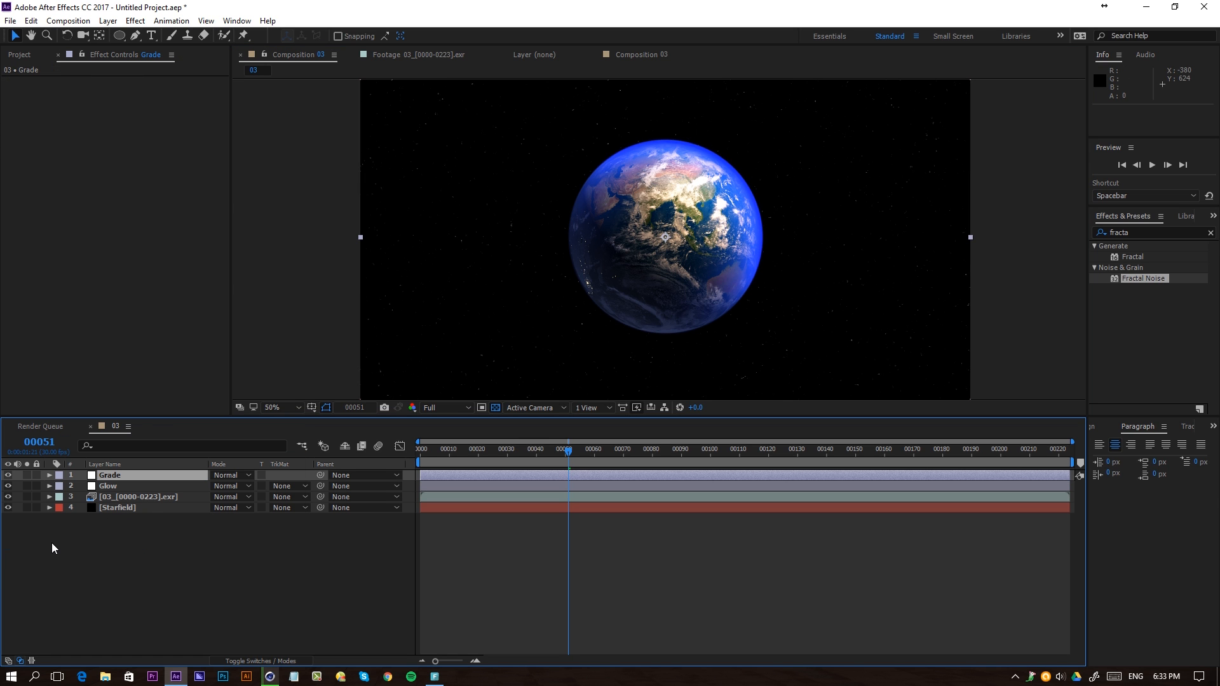
- Apply the Curves effect to the Grade layer and slightly lift the black point of its Blue channel
click(135, 21)
mouse_move(70, 153)
click(213, 404)
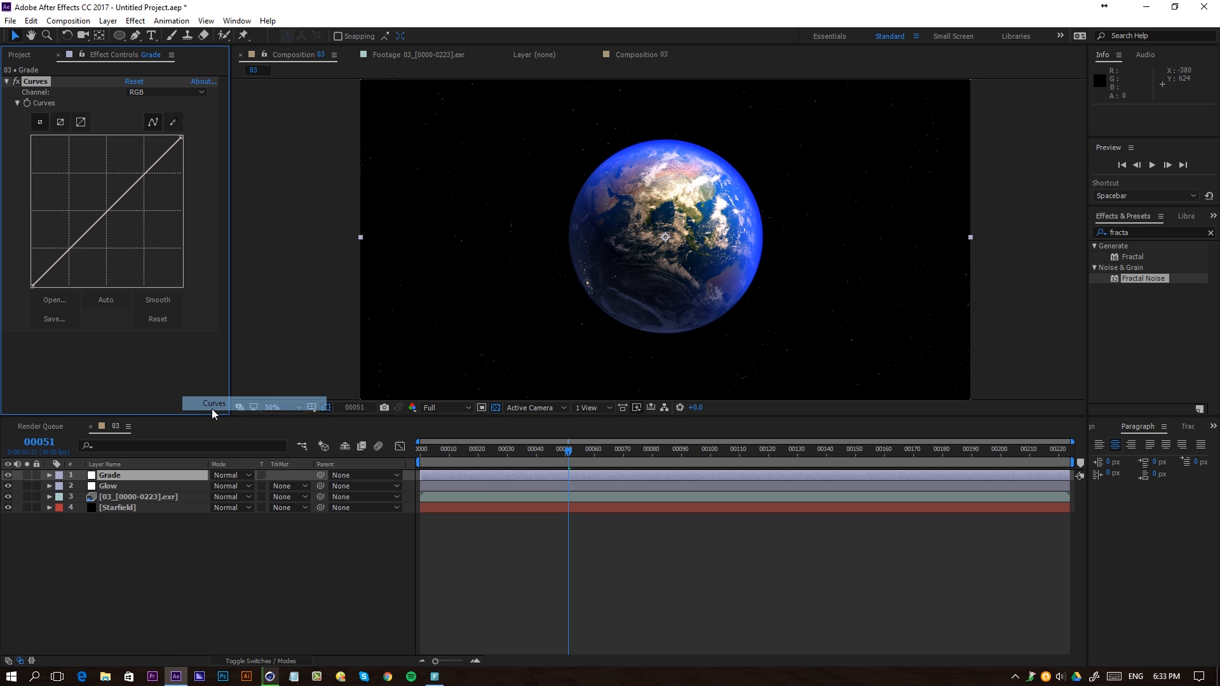
click(136, 92)
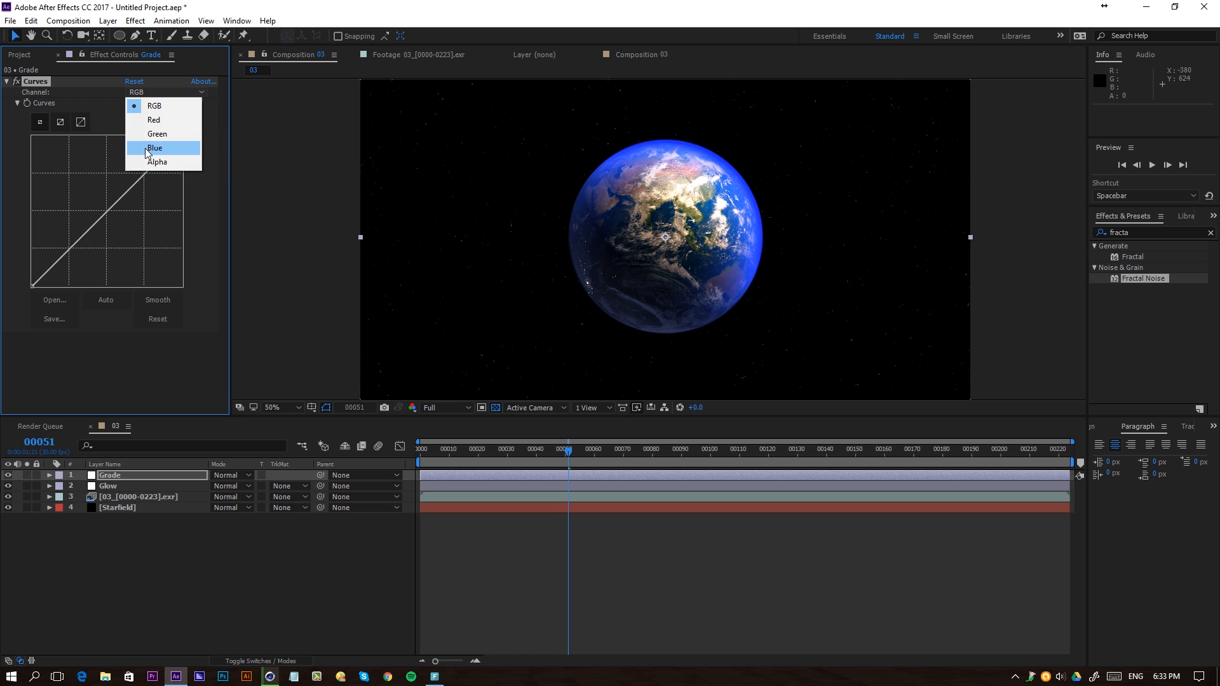
click(147, 149)
mouse_move(33, 285)
mouse_down()
mouse_move(23, 273)
mouse_move(21, 287)
mouse_up()
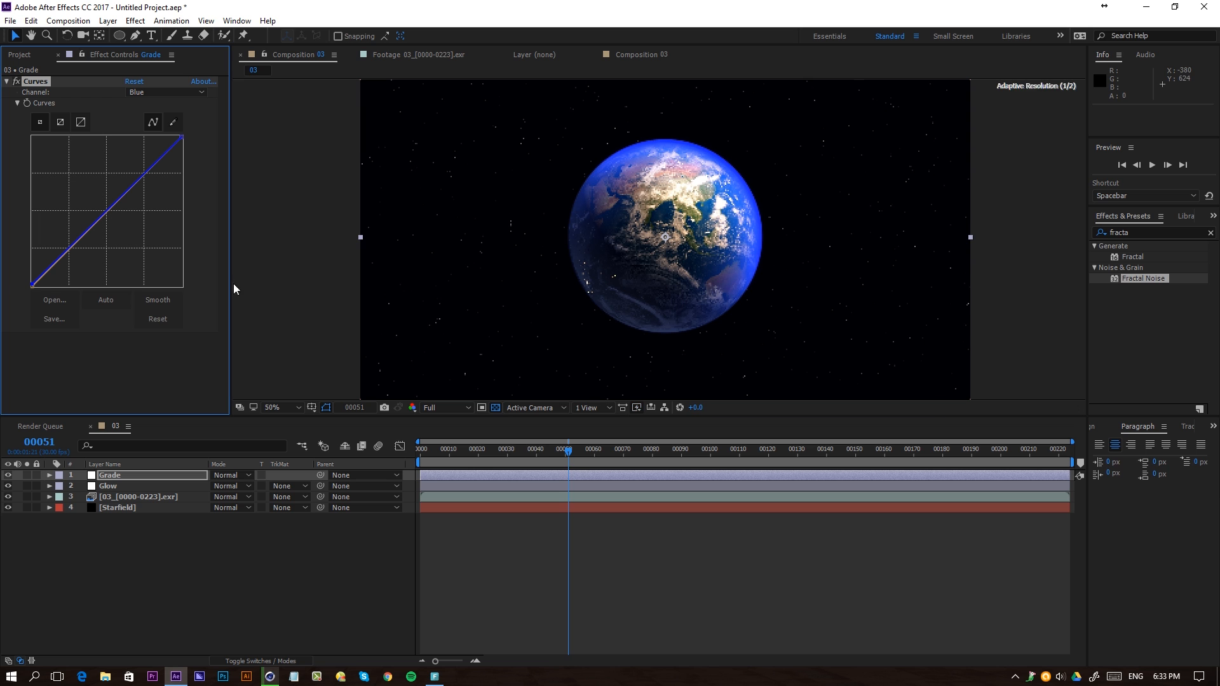
- Fine-tune the Blue channel's black point on the Curves effect while checking the starfield up close
scroll(424, 285, up, 2)
drag(288, 225, 559, 236)
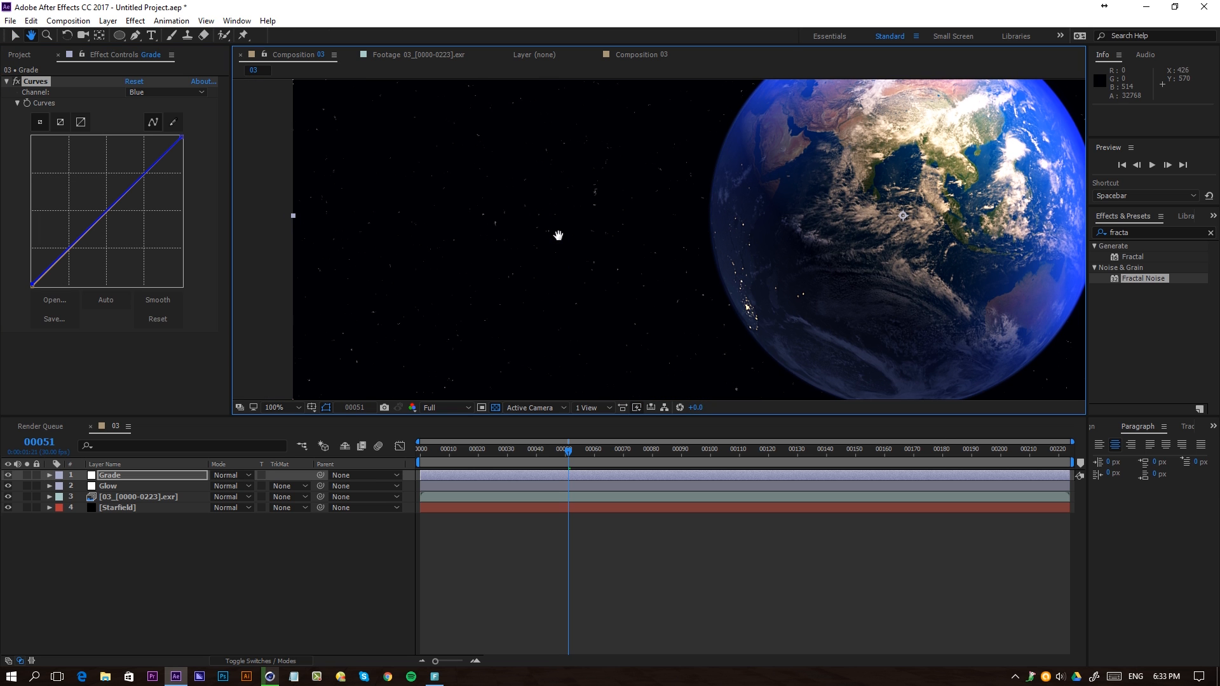
key(v)
click(30, 283)
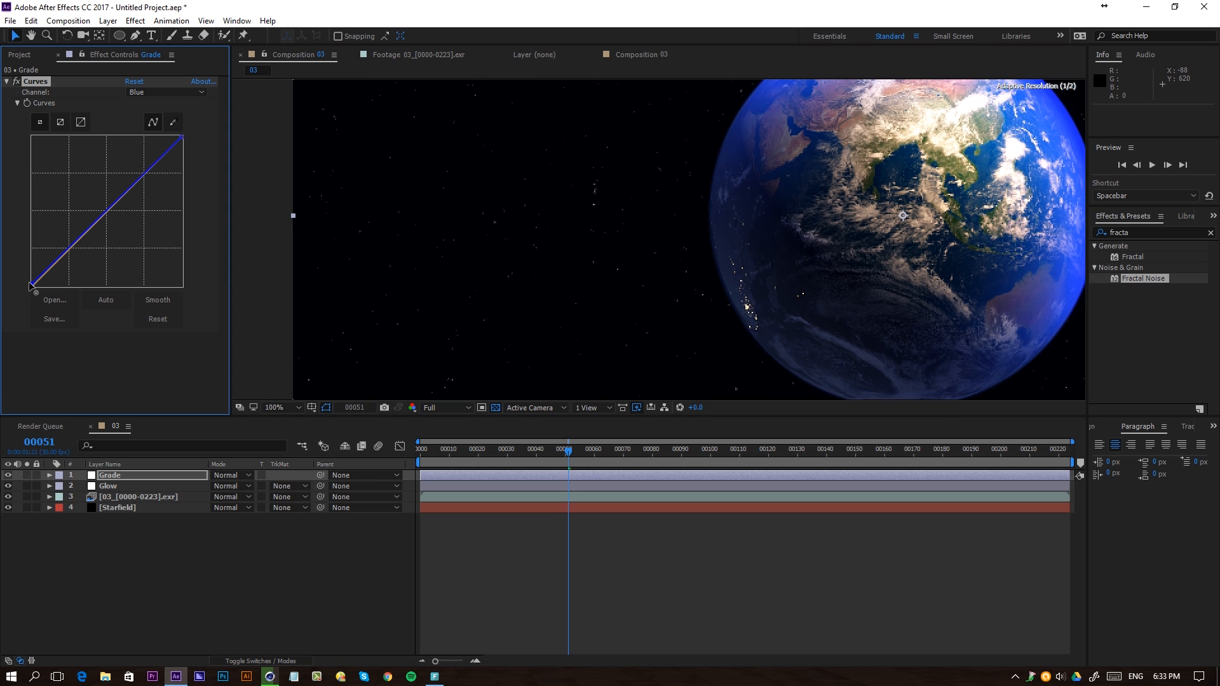
drag(28, 286, 27, 285)
- Shift the Red channel's black point slightly inward on the Grade layer's Curves to reduce red in the shadows
click(136, 93)
click(150, 120)
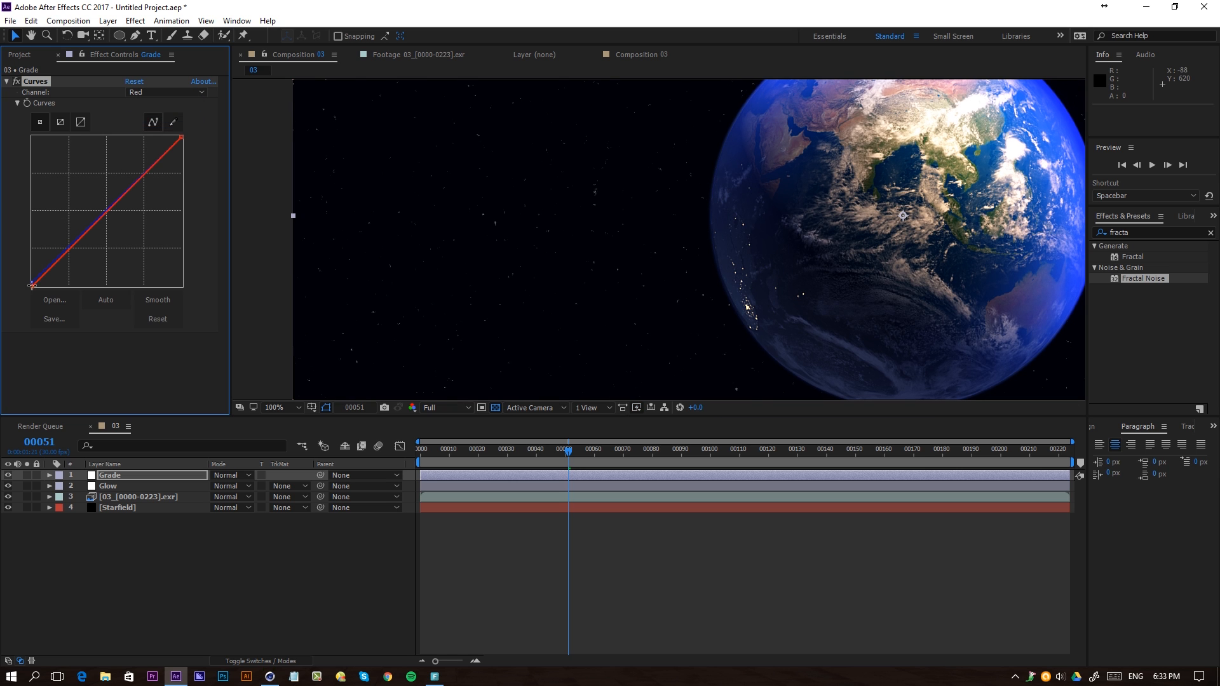
drag(32, 284, 37, 313)
scroll(585, 245, down, 2)
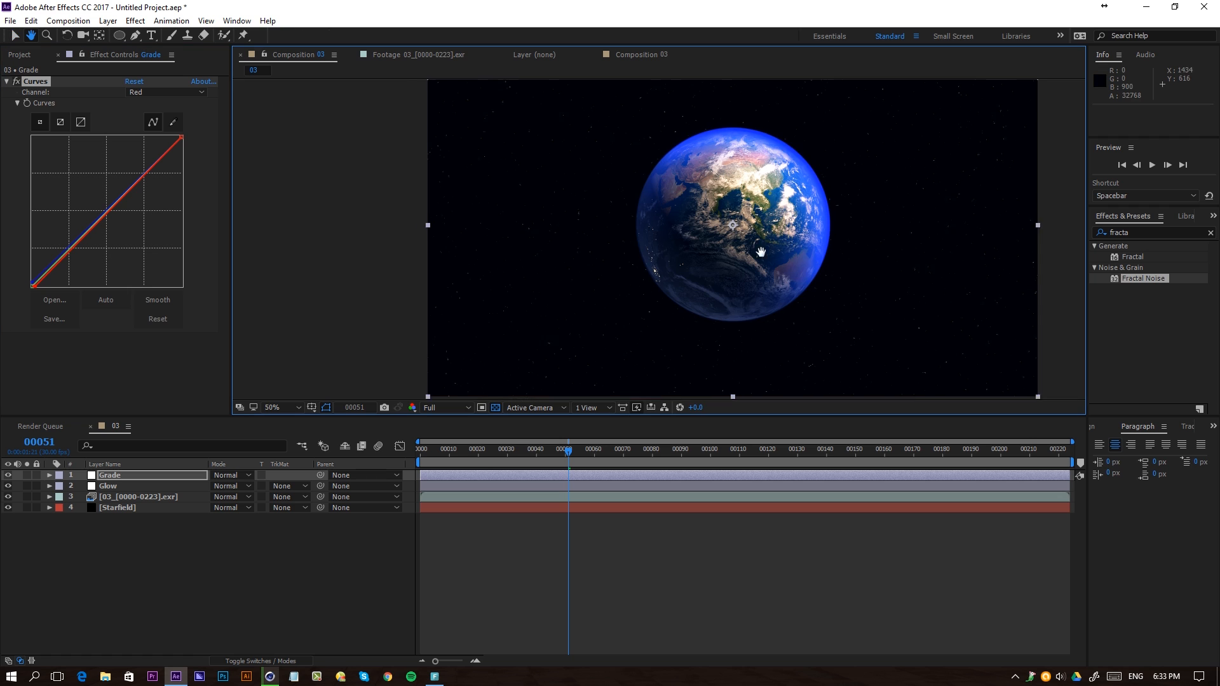
key(h)
drag(888, 252, 761, 252)
key(v)
click(298, 407)
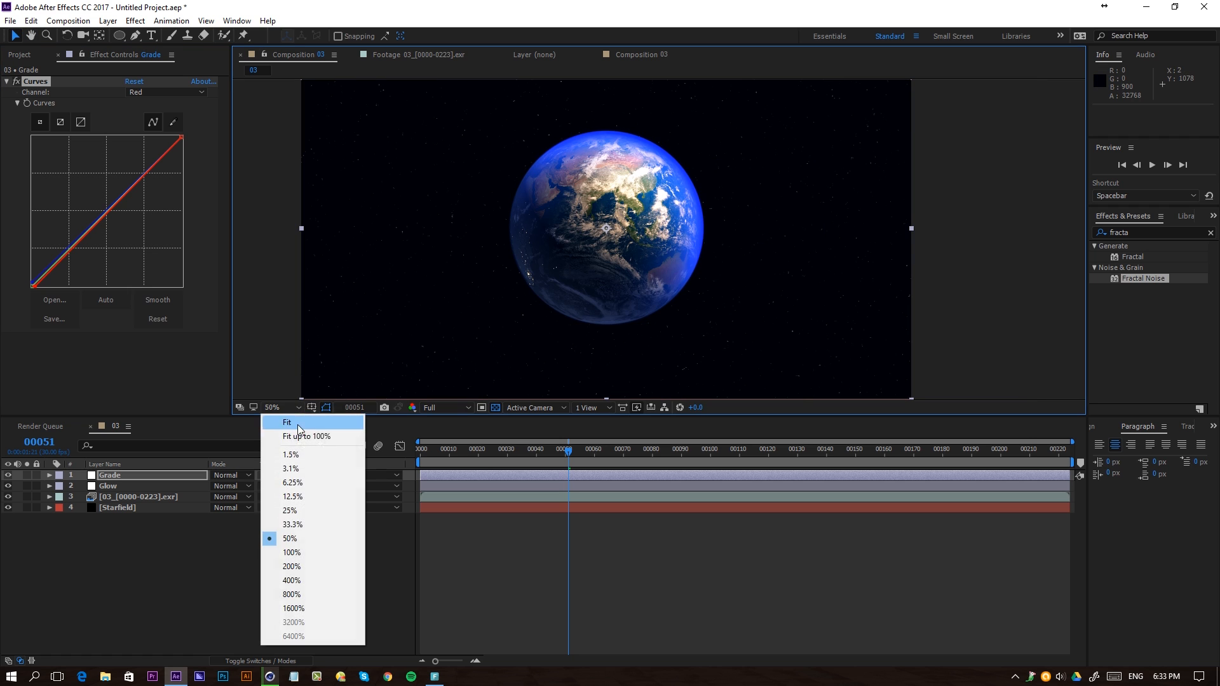
click(303, 436)
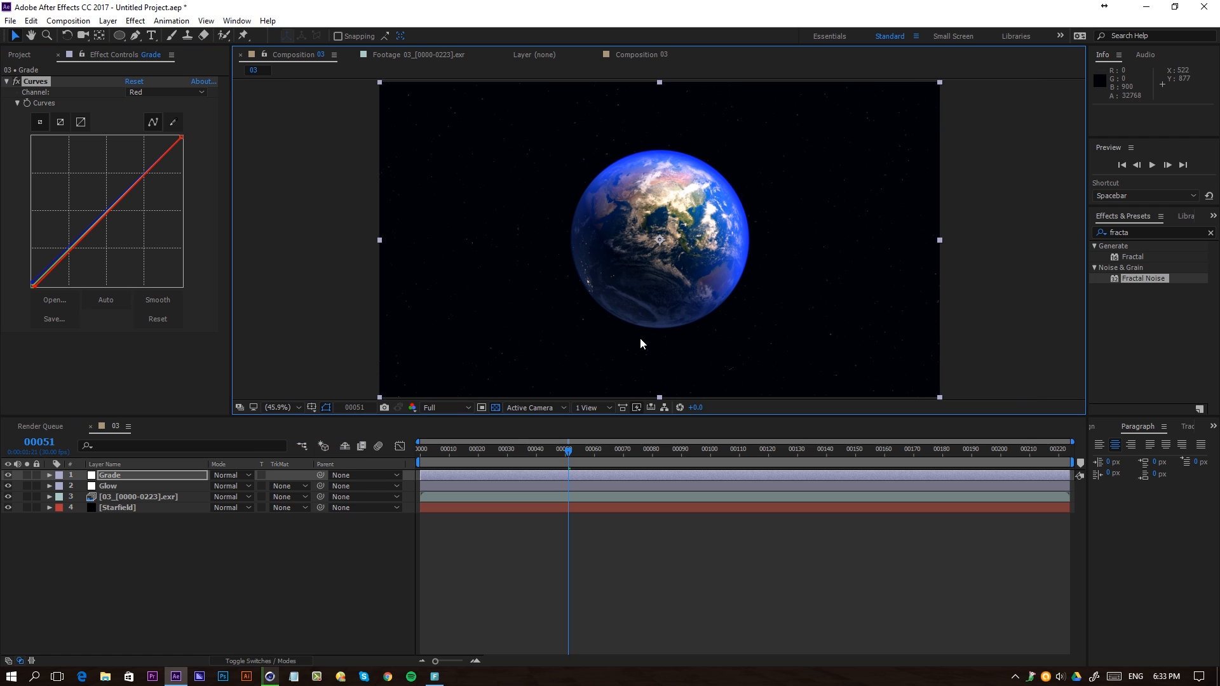
- Create a new adjustment layer at the top of the stack and name it LUT
click(470, 588)
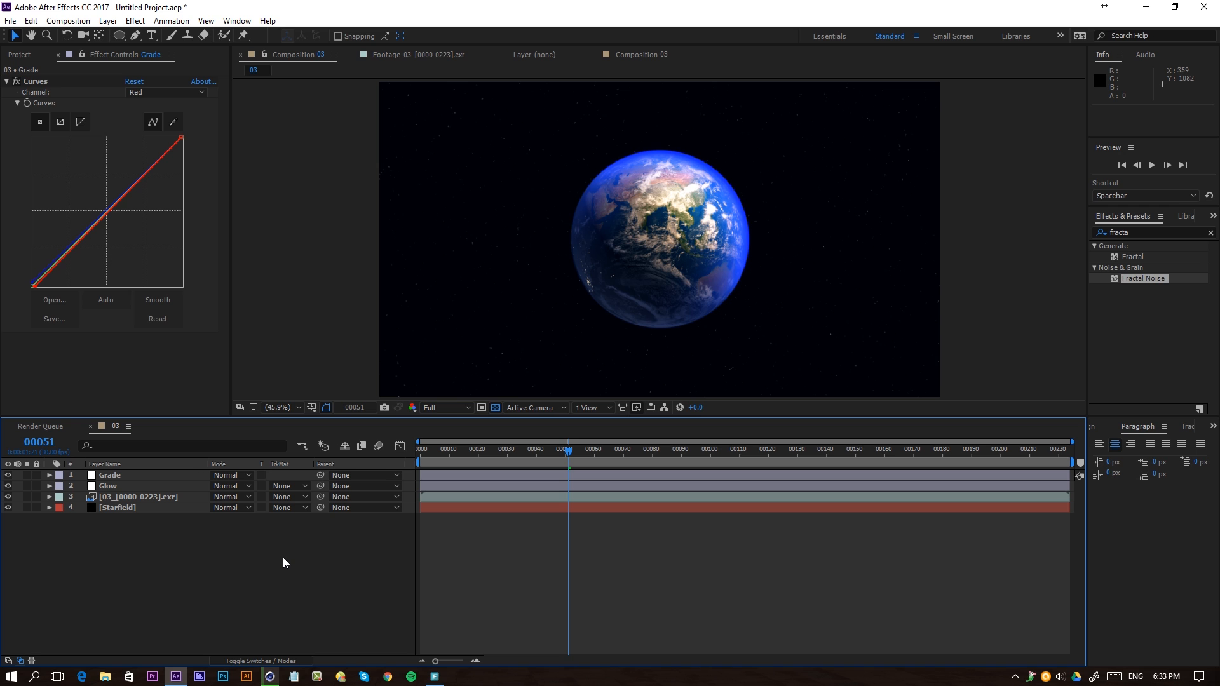
right_click(283, 557)
mouse_move(314, 437)
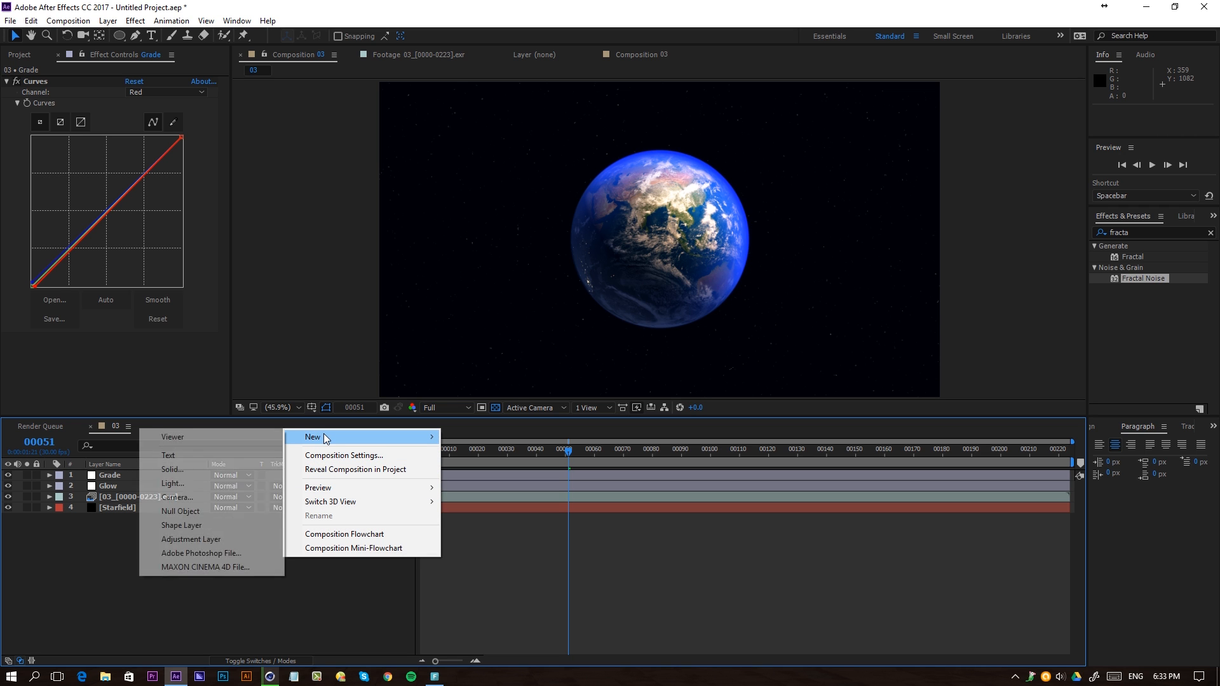
click(219, 540)
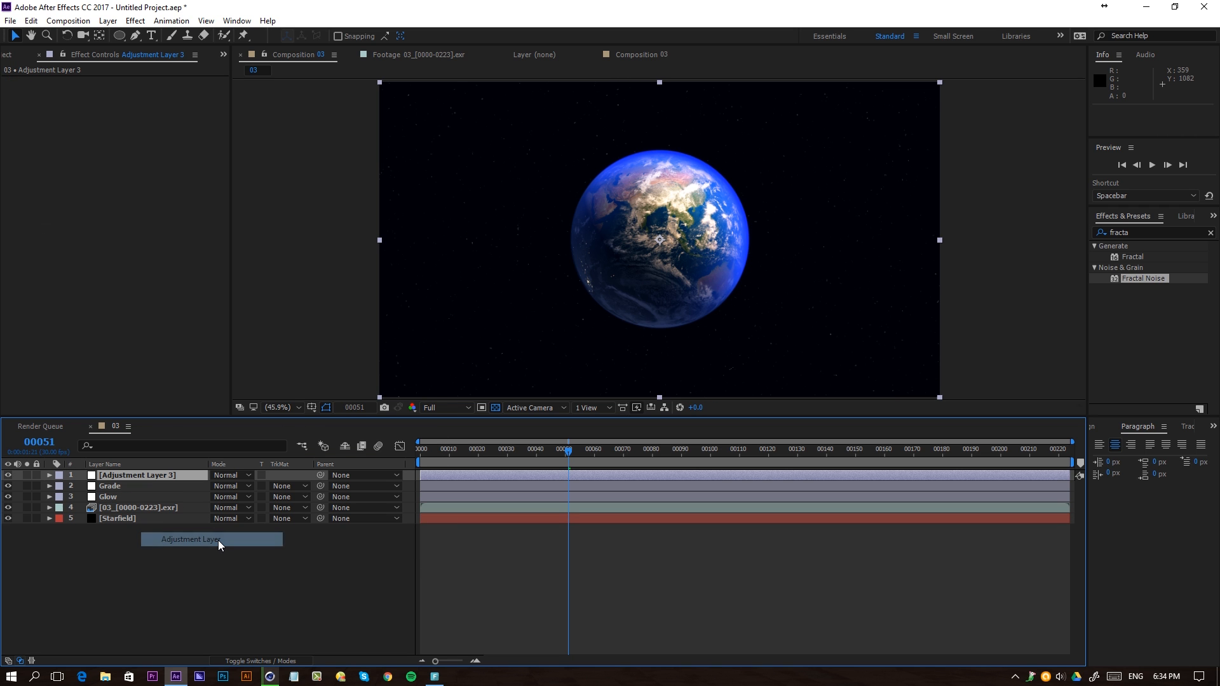
key(Return)
text(LUT)
key(Return)
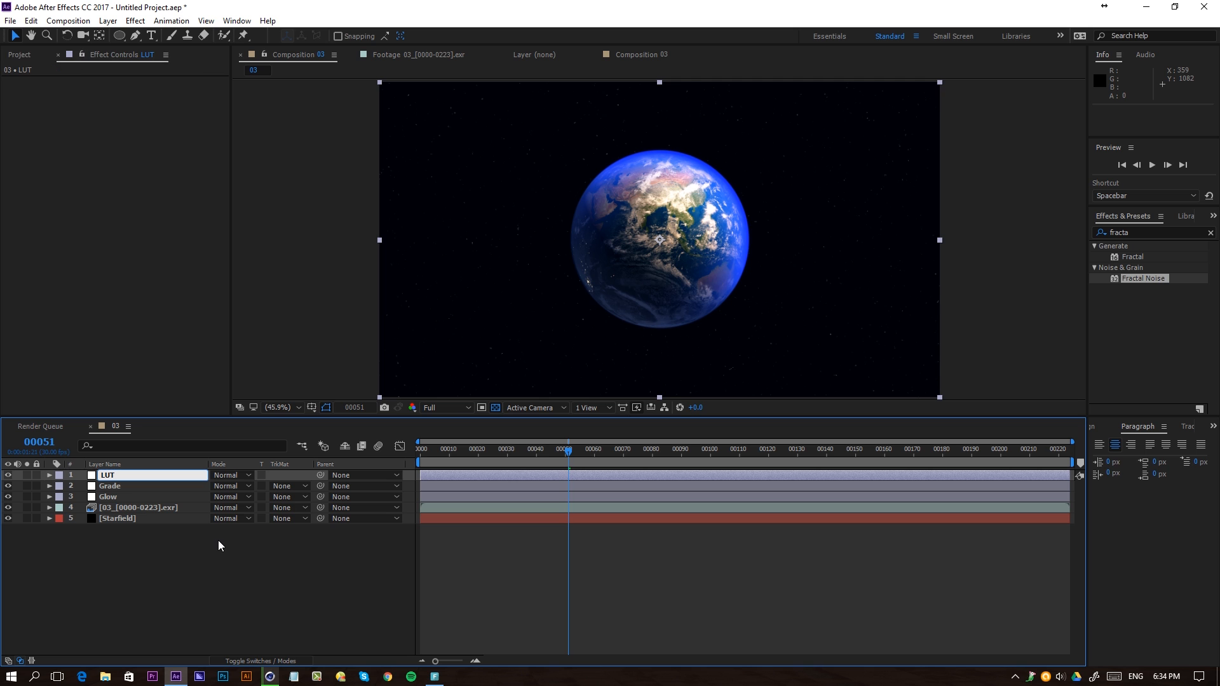
- Apply the Apply Color LUT effect to the LUT layer using the Apocalypse.3dl file
click(1140, 232)
text(l)
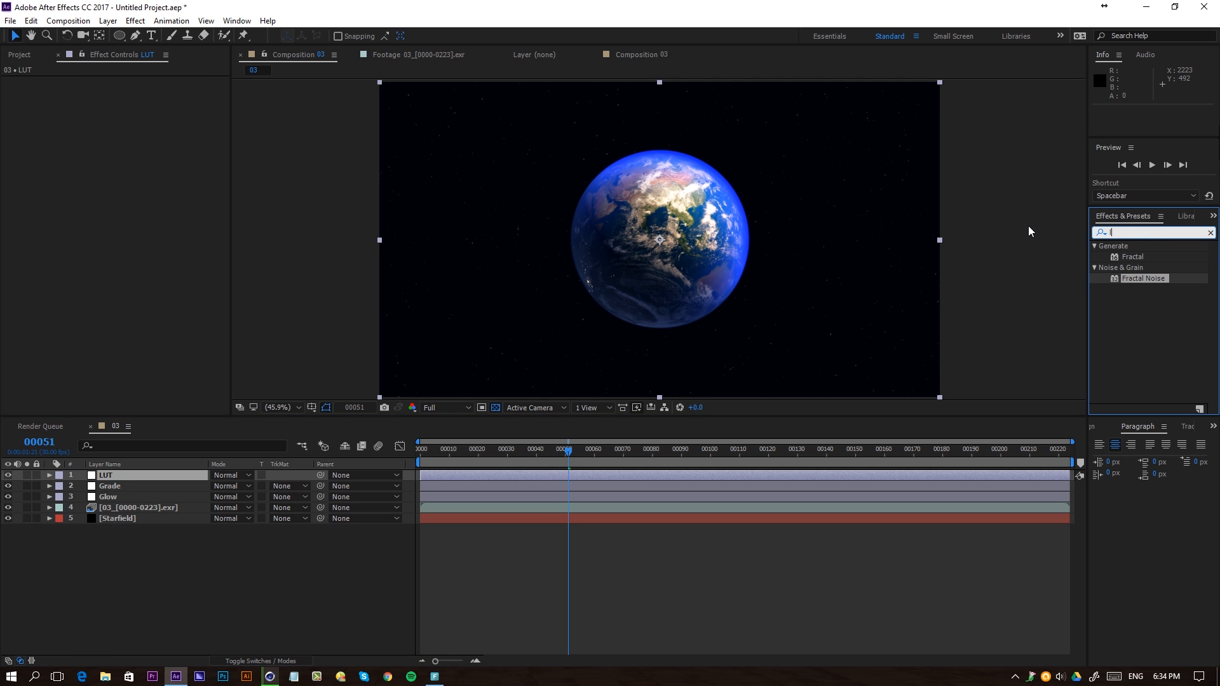
text(ut)
drag(1148, 366, 552, 476)
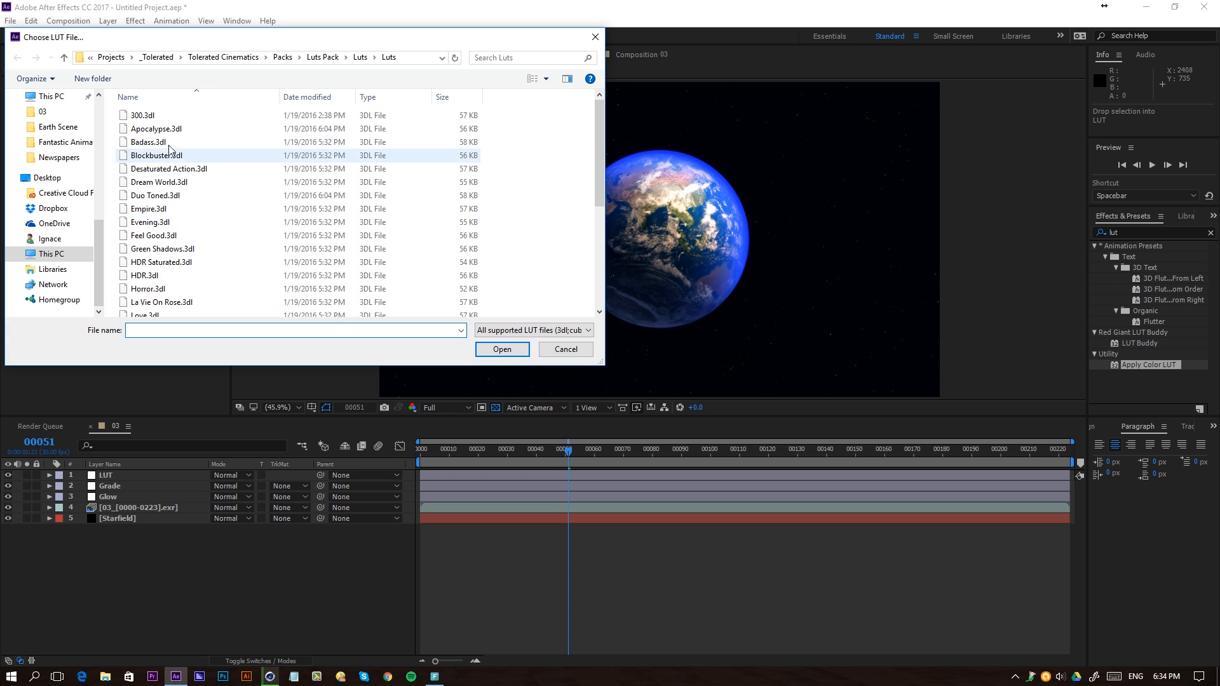
click(190, 129)
click(497, 351)
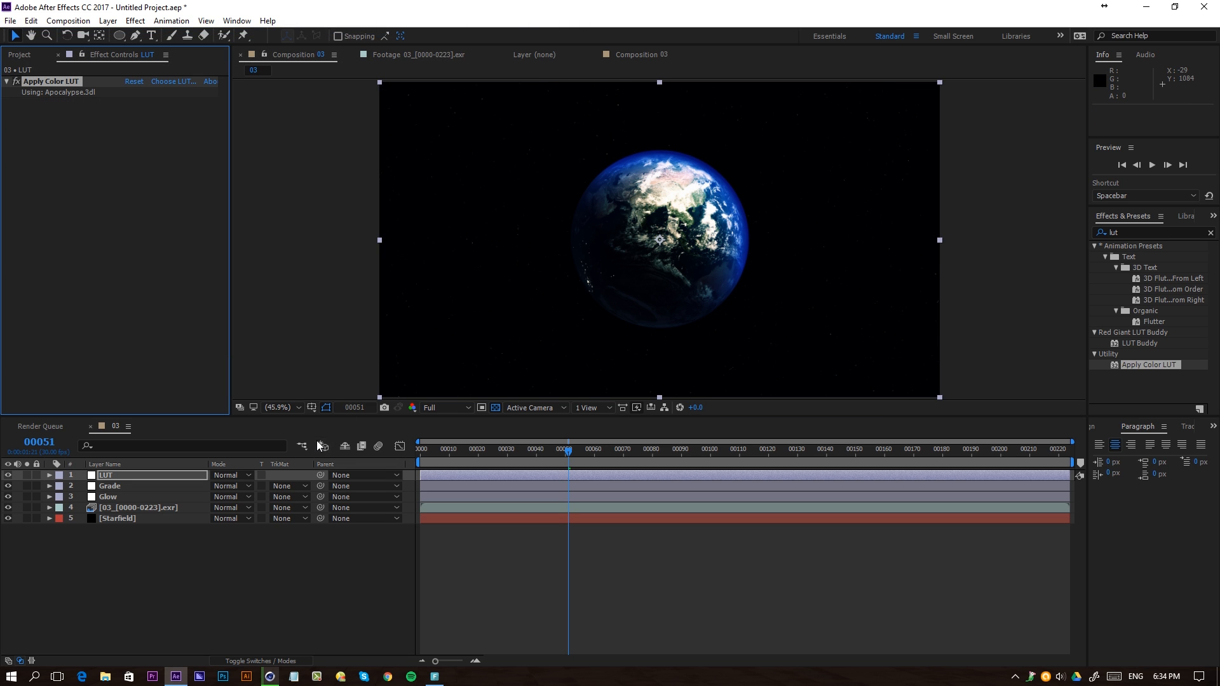
- Set the LUT layer's opacity to 70% and compare the shot with the layer hidden and shown
key(t)
drag(214, 486, 216, 491)
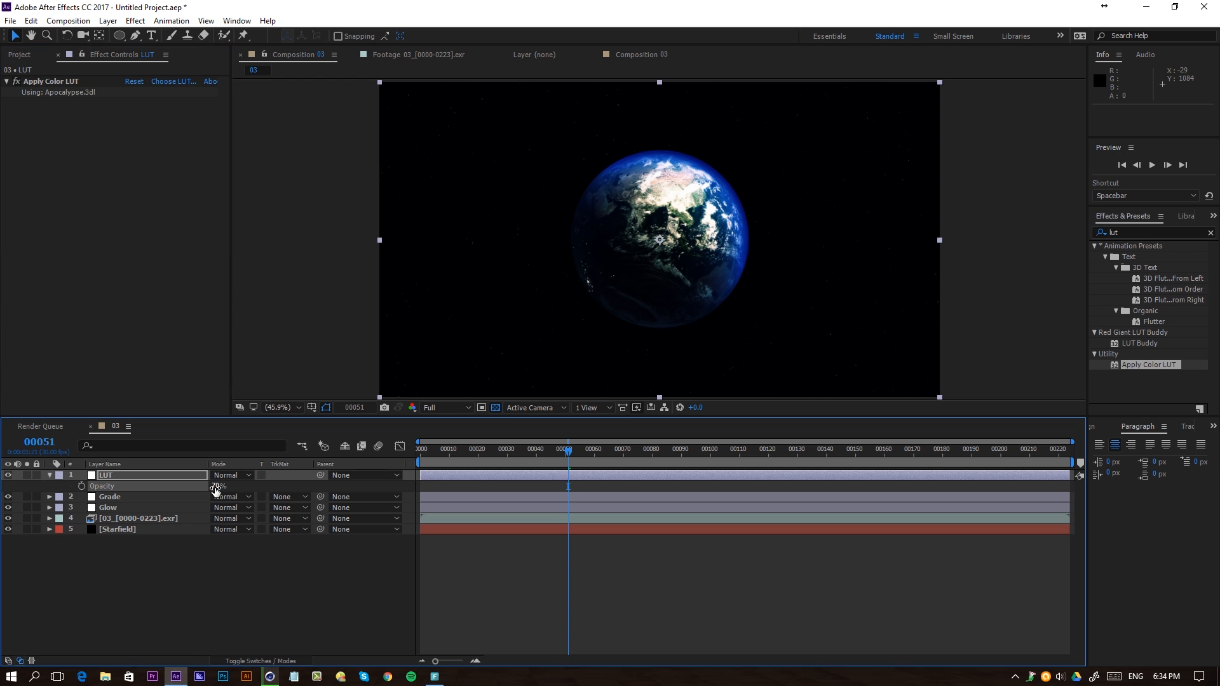
click(7, 476)
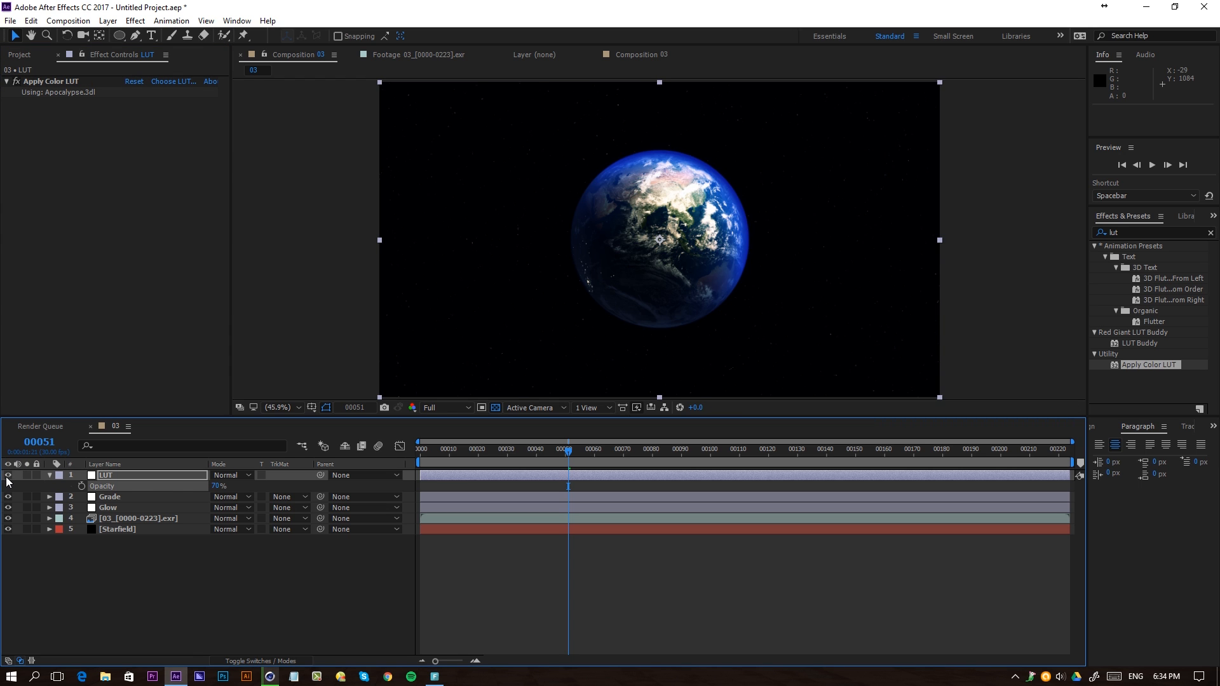
click(146, 575)
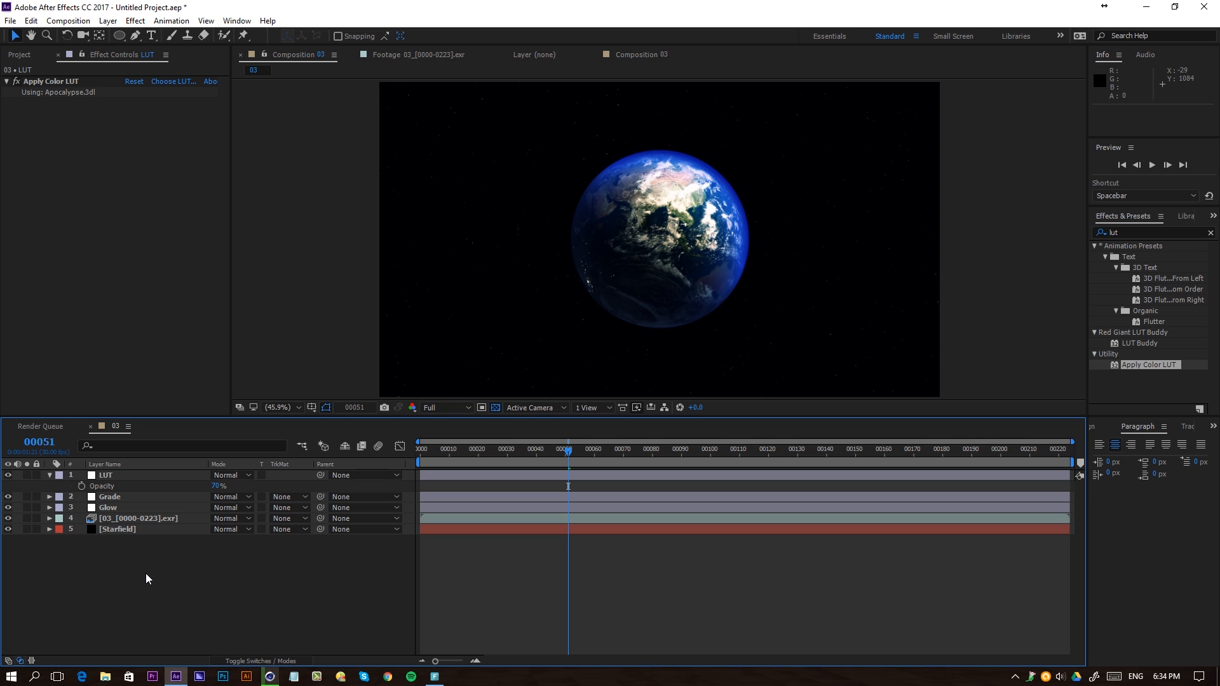
- Add the title text TOLERATED CINEMATICS over the Earth and center it horizontally and vertically in the composition
click(154, 37)
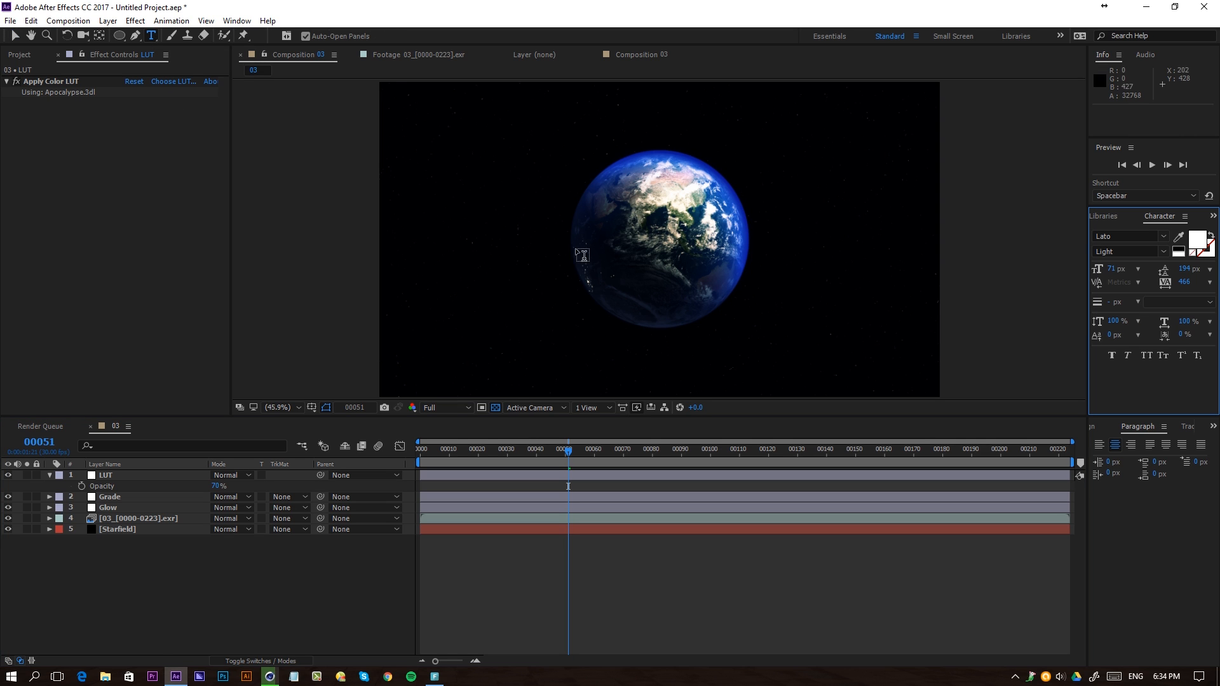
click(531, 236)
text(TOLER)
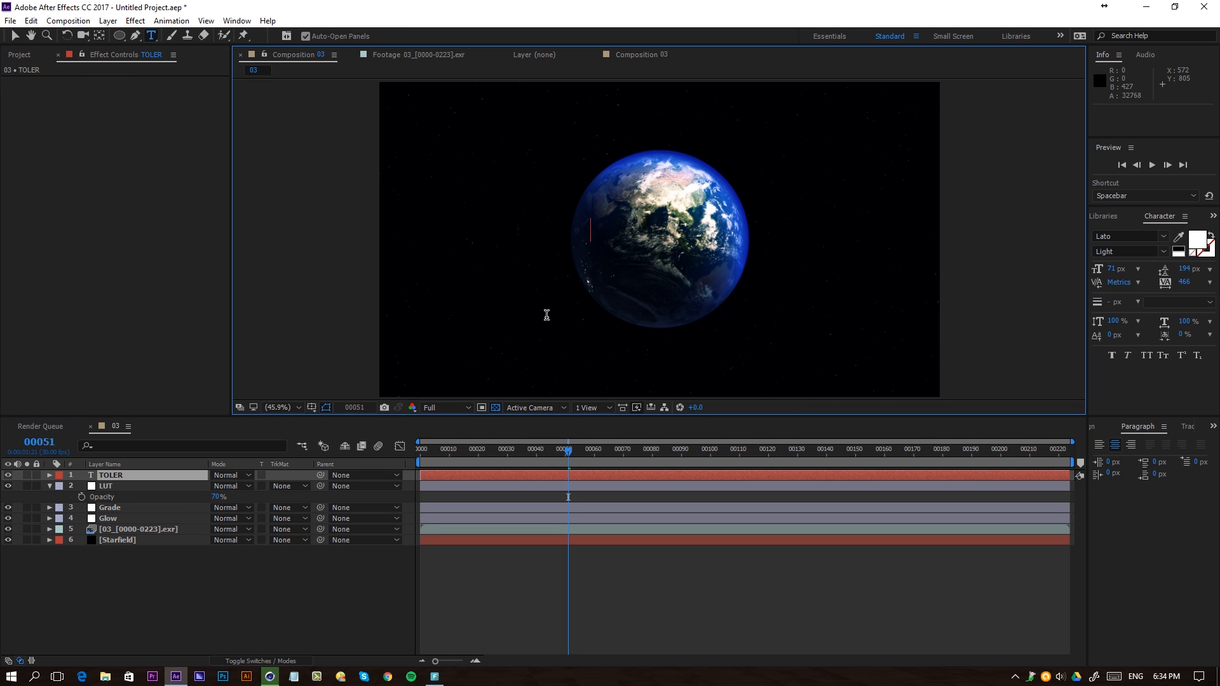
text(ATED CINEMATICS)
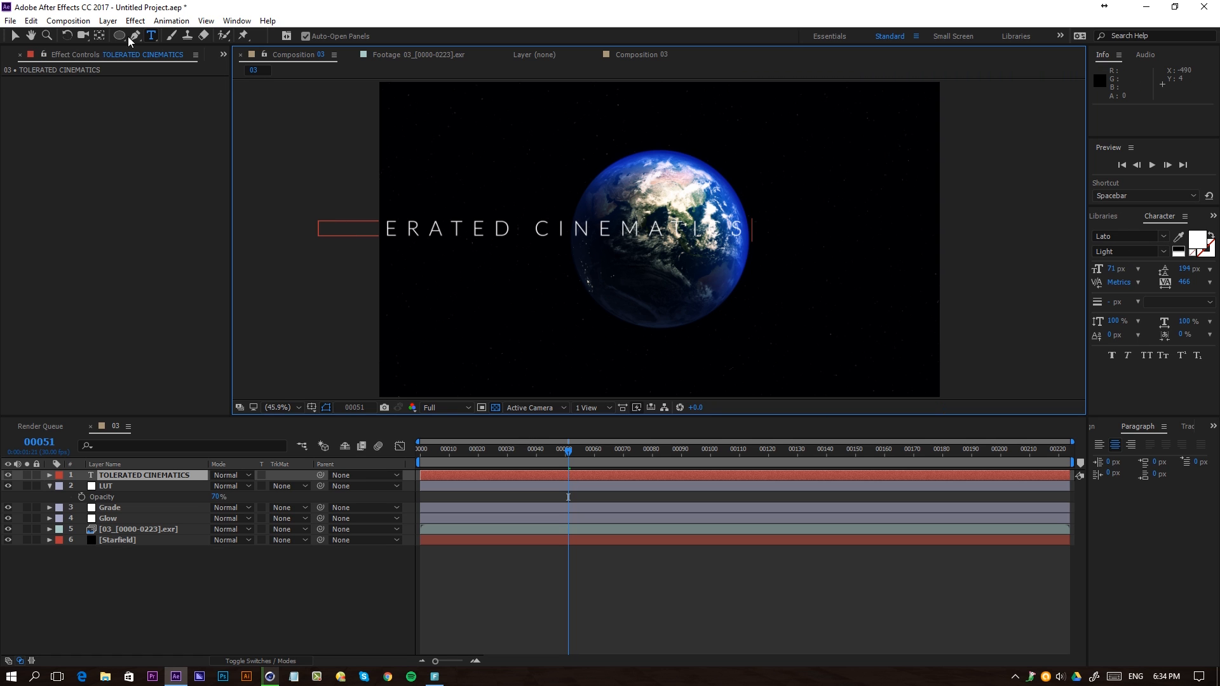
click(21, 38)
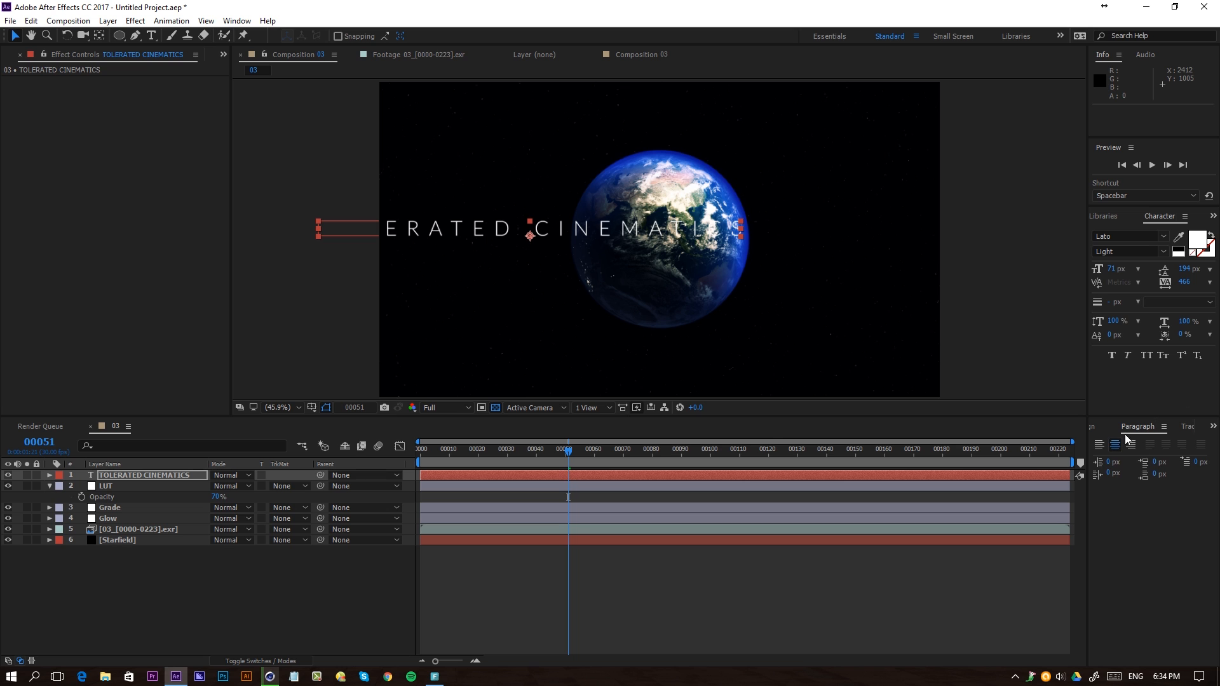
click(1101, 428)
click(1123, 458)
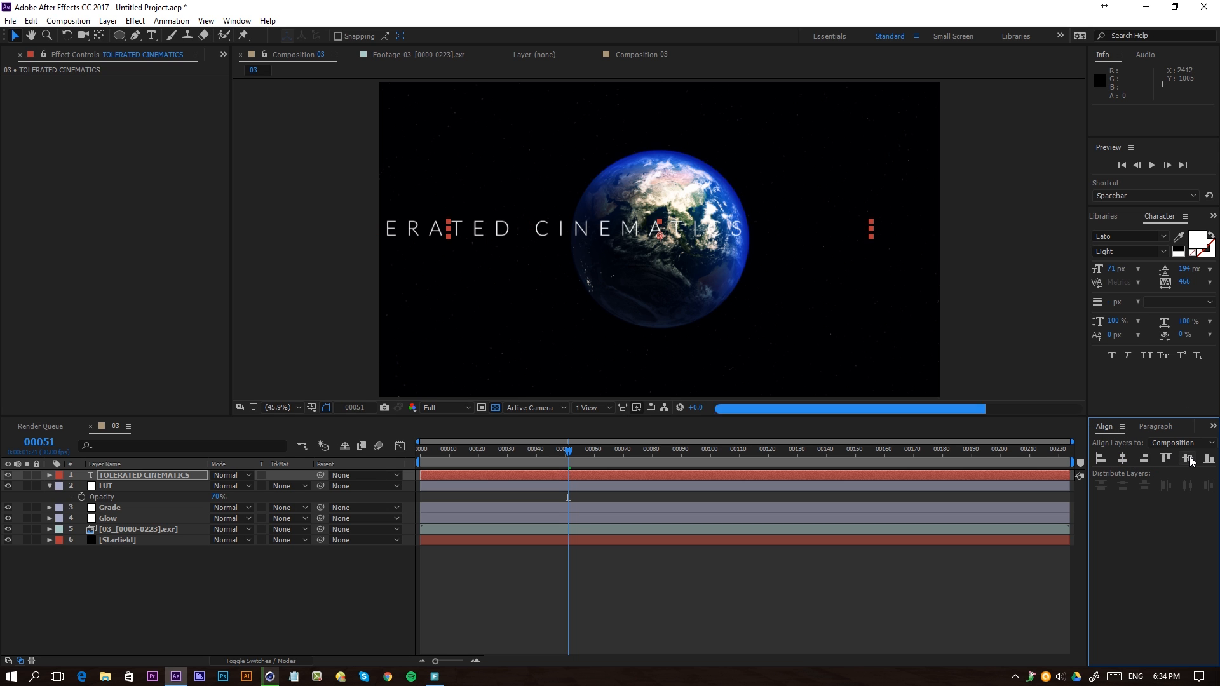
- Find the Drop Shadow effect and apply it to the TOLERATED CINEMATICS text layer with its default settings
scroll(651, 230, up, 3)
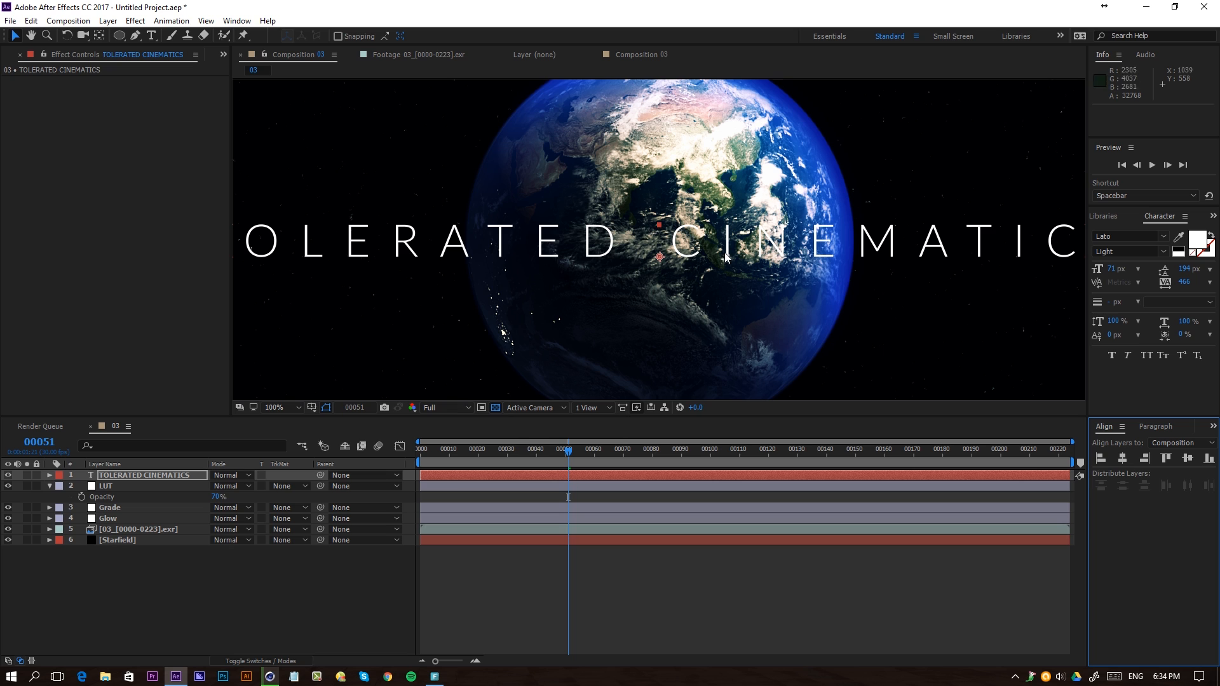
click(1113, 220)
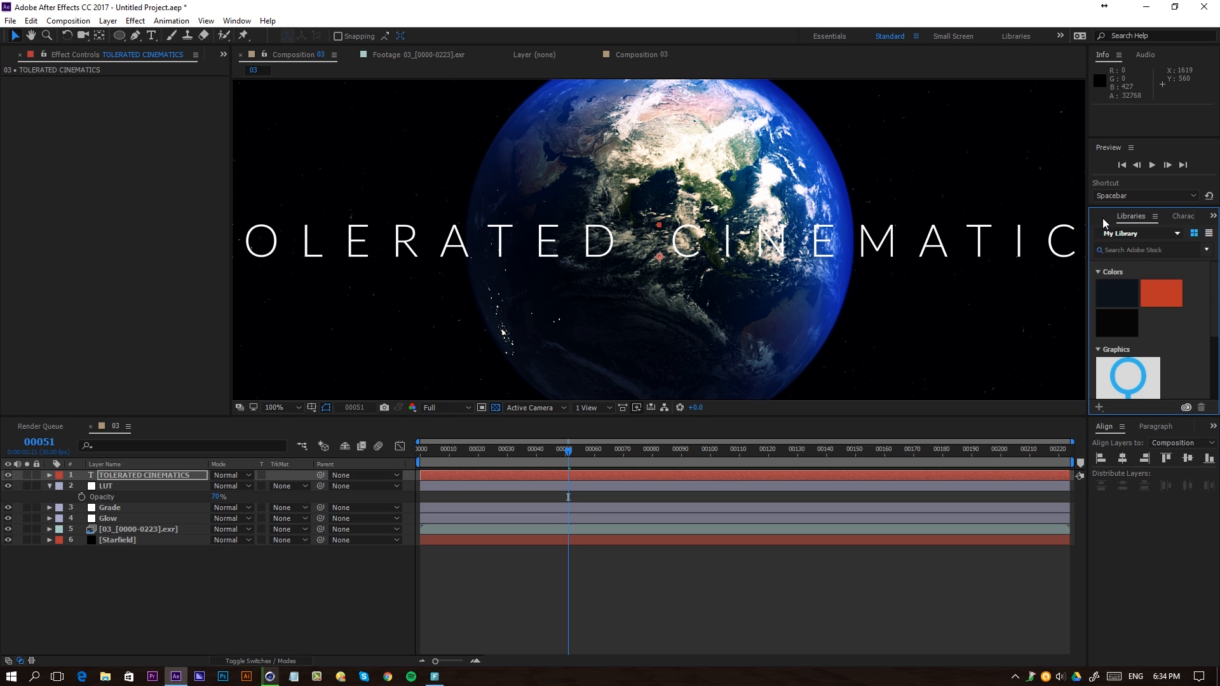
click(1103, 219)
drag(1126, 231, 1077, 232)
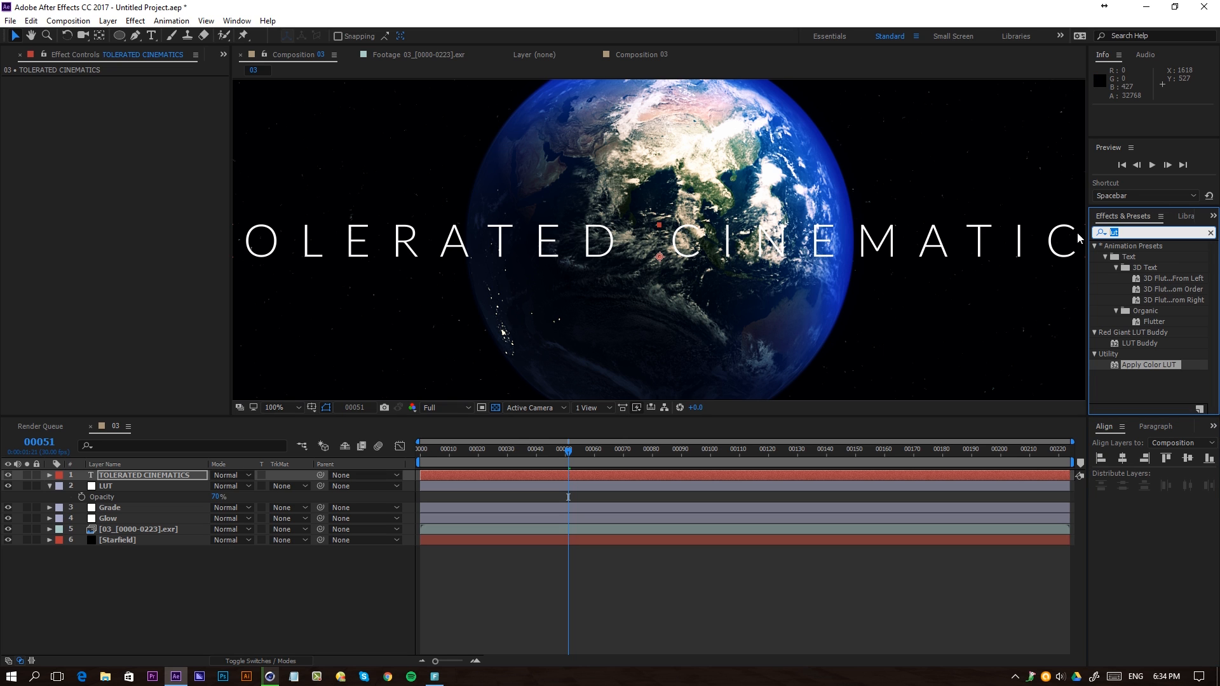
text(drop)
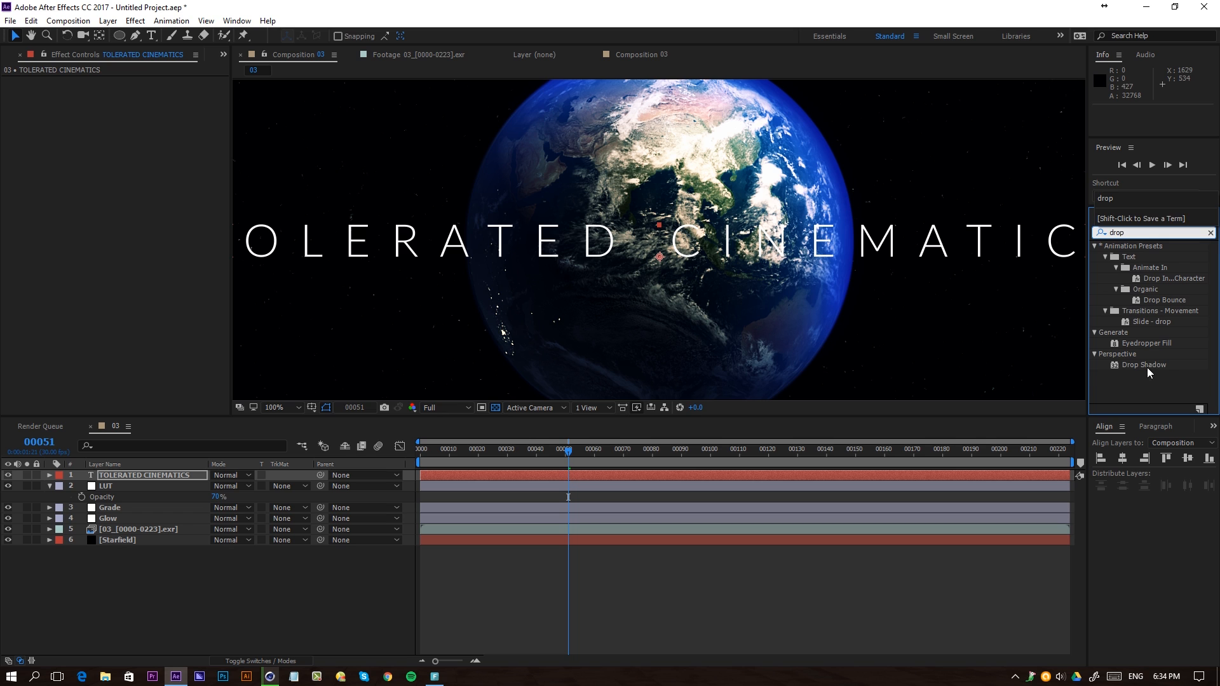
drag(1149, 373, 194, 475)
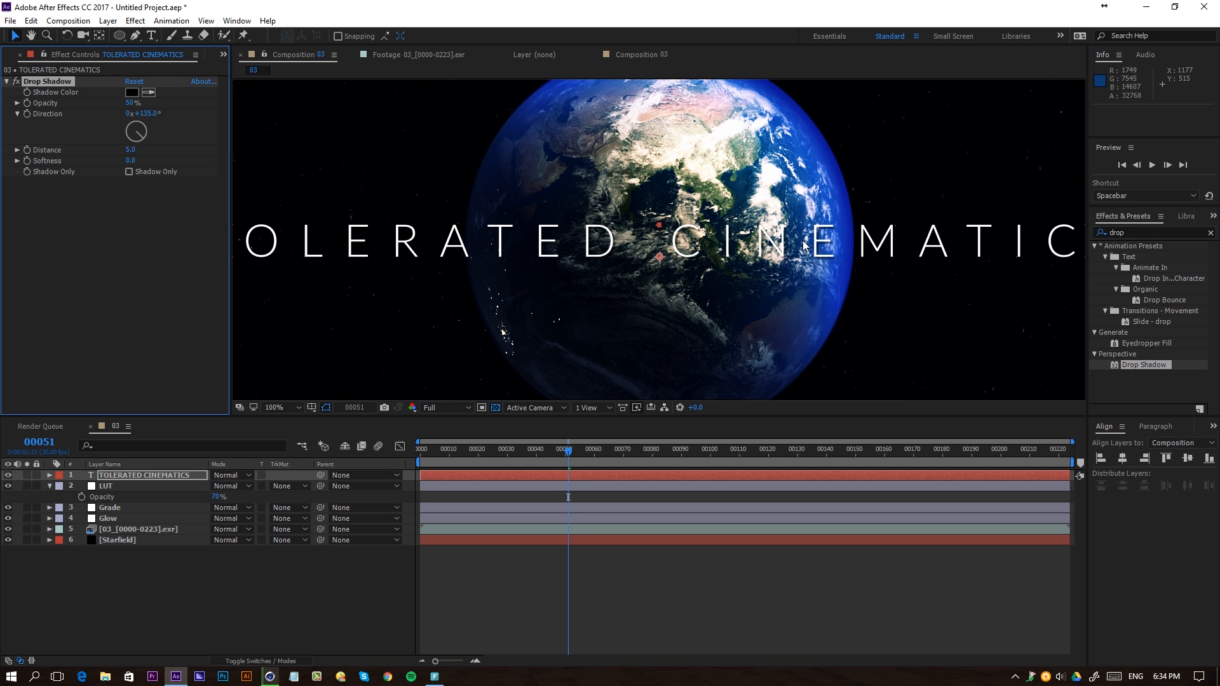
- Keyframe the title layer's opacity from 0% at frame 90 to 100% at frame 120
key(comma)
key(comma)
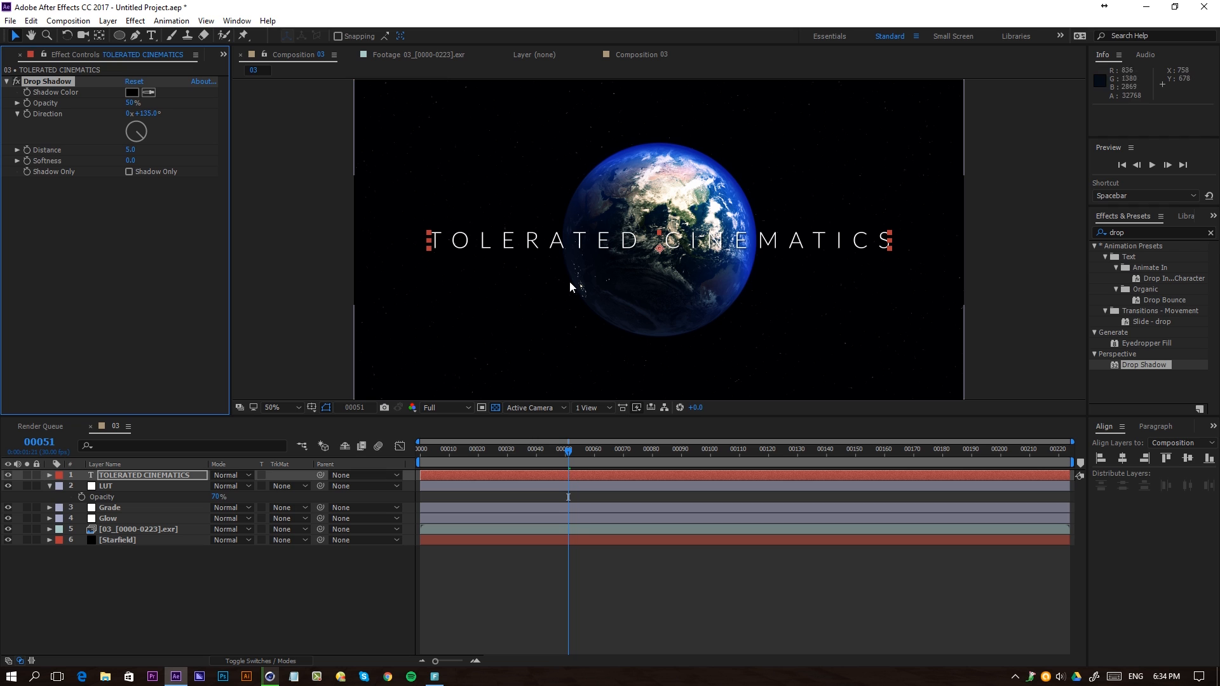
drag(568, 449, 684, 471)
key(t)
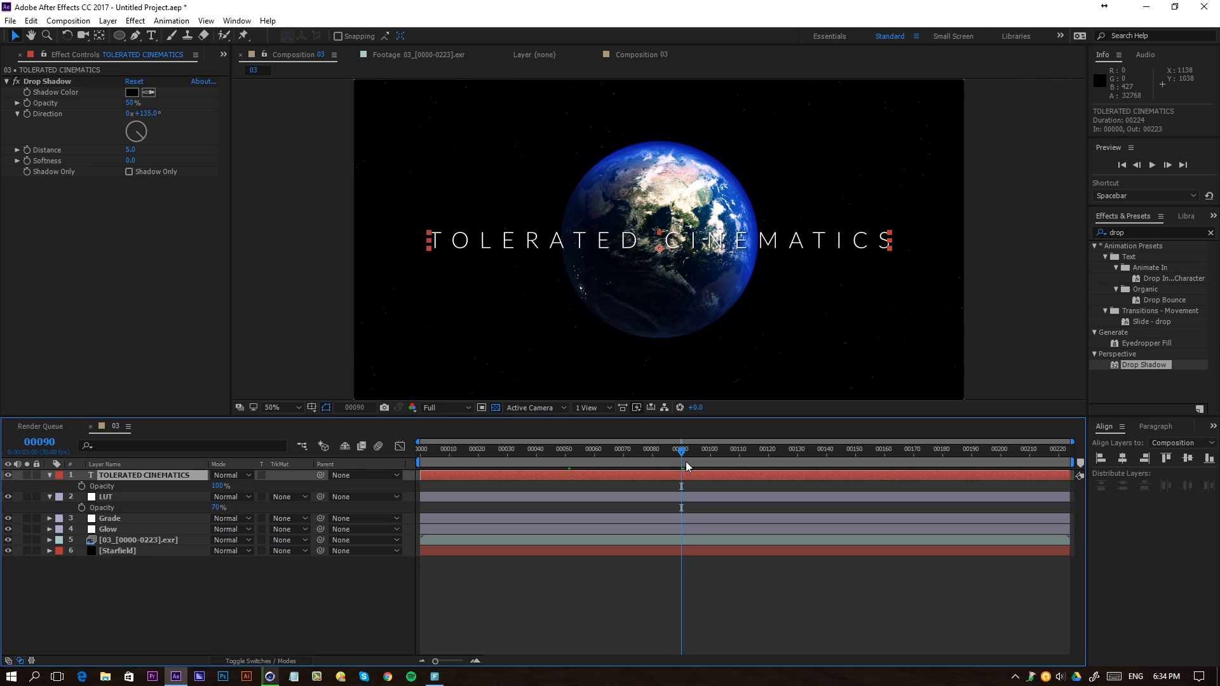
click(81, 487)
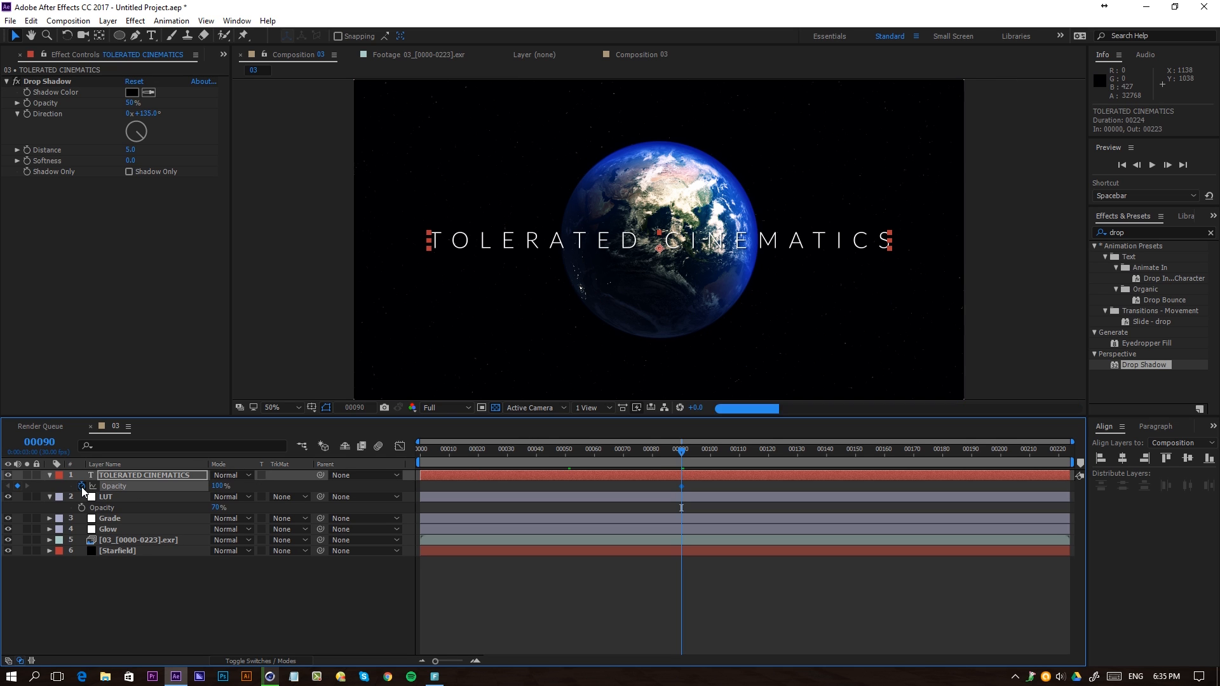
click(218, 486)
text(0)
key(Return)
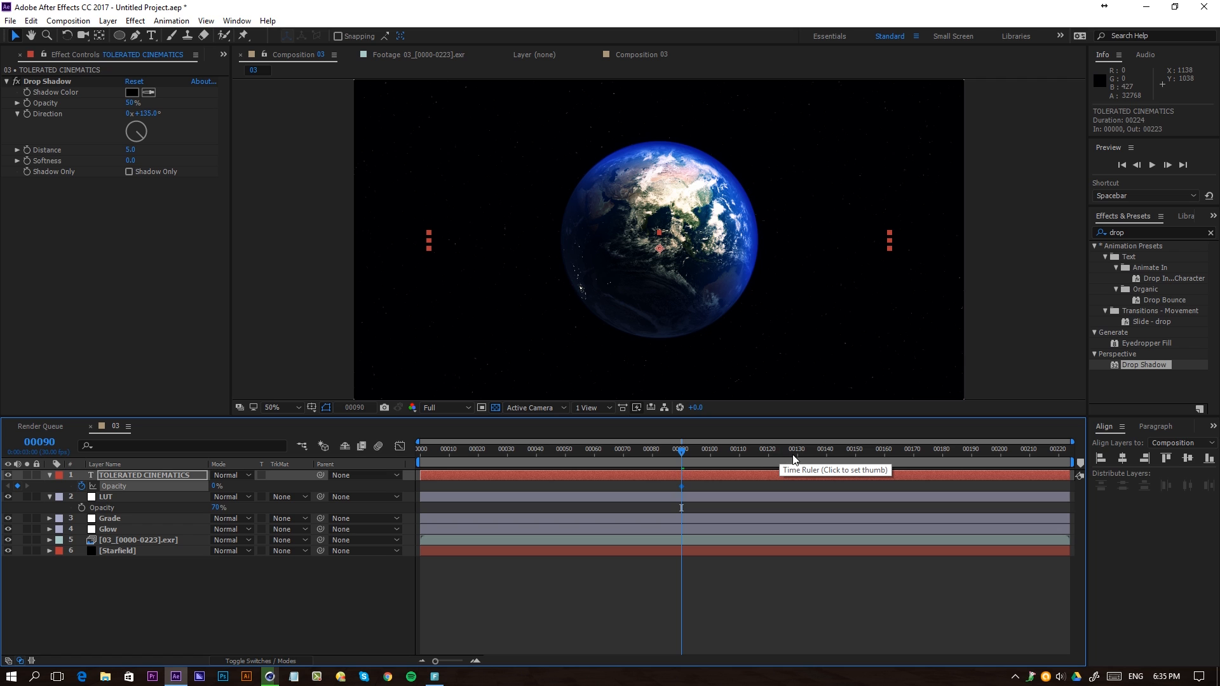
click(768, 450)
drag(216, 486, 502, 489)
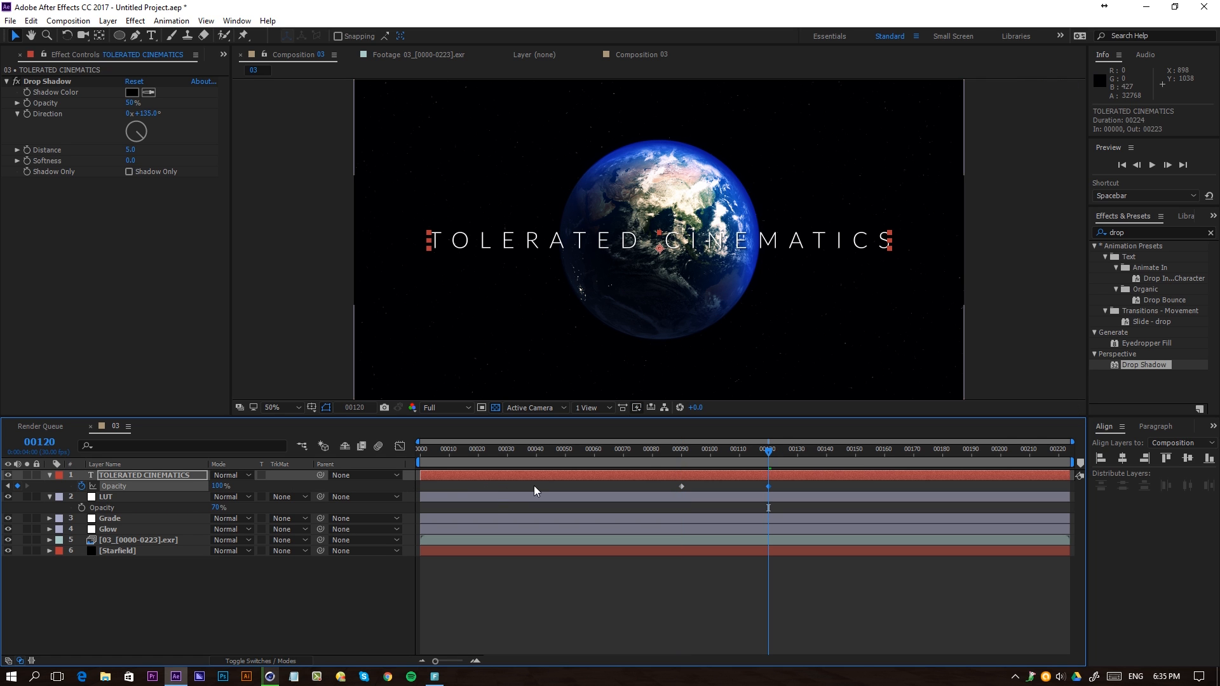
- Apply Gaussian Blur to the title layer and keyframe its Blurriness from 50 at frame 90 to 0 at frame 120
click(135, 23)
mouse_move(92, 110)
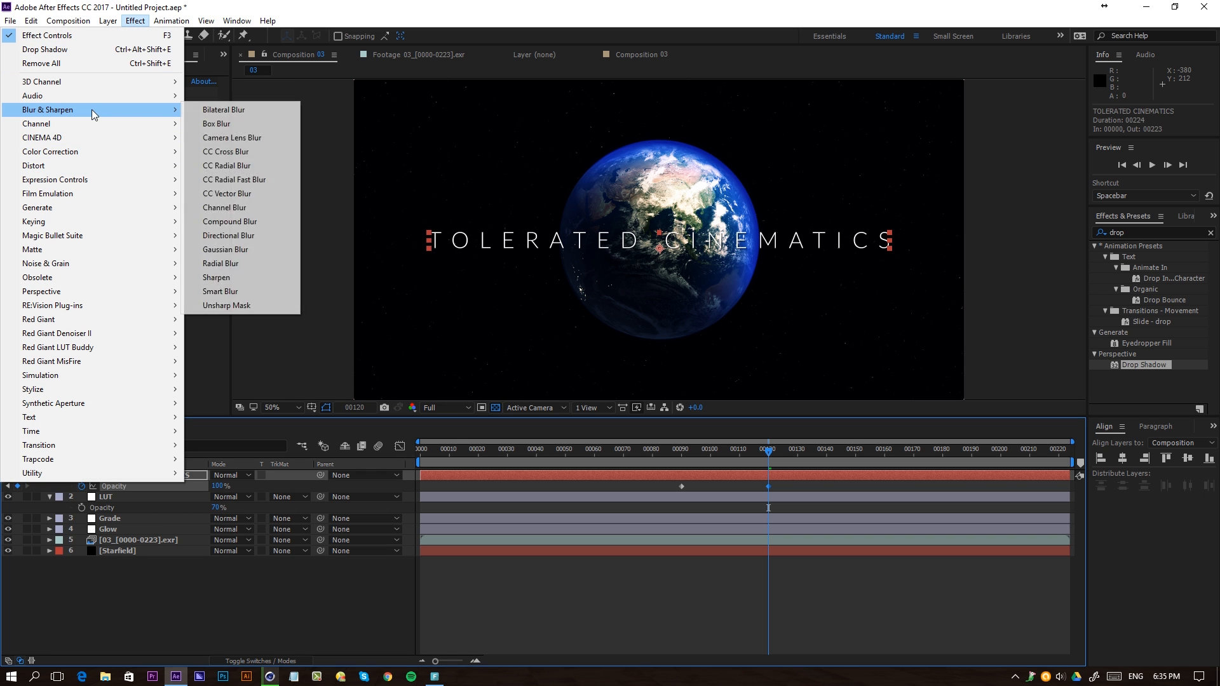
click(230, 250)
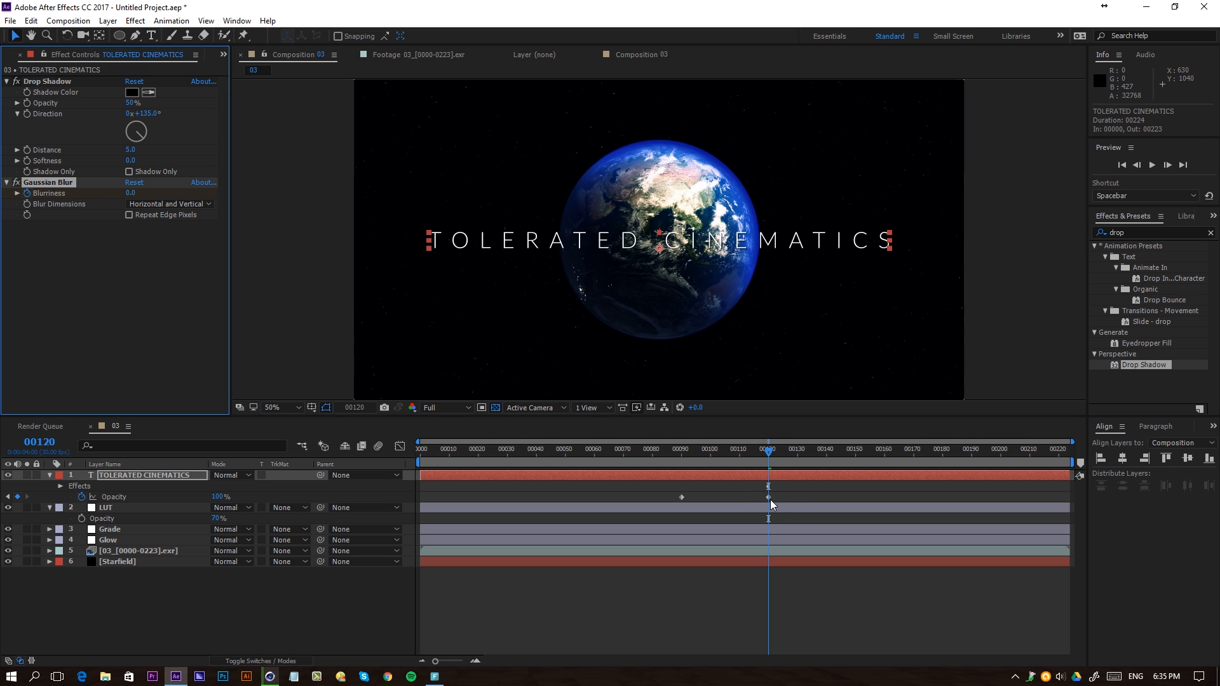
click(683, 458)
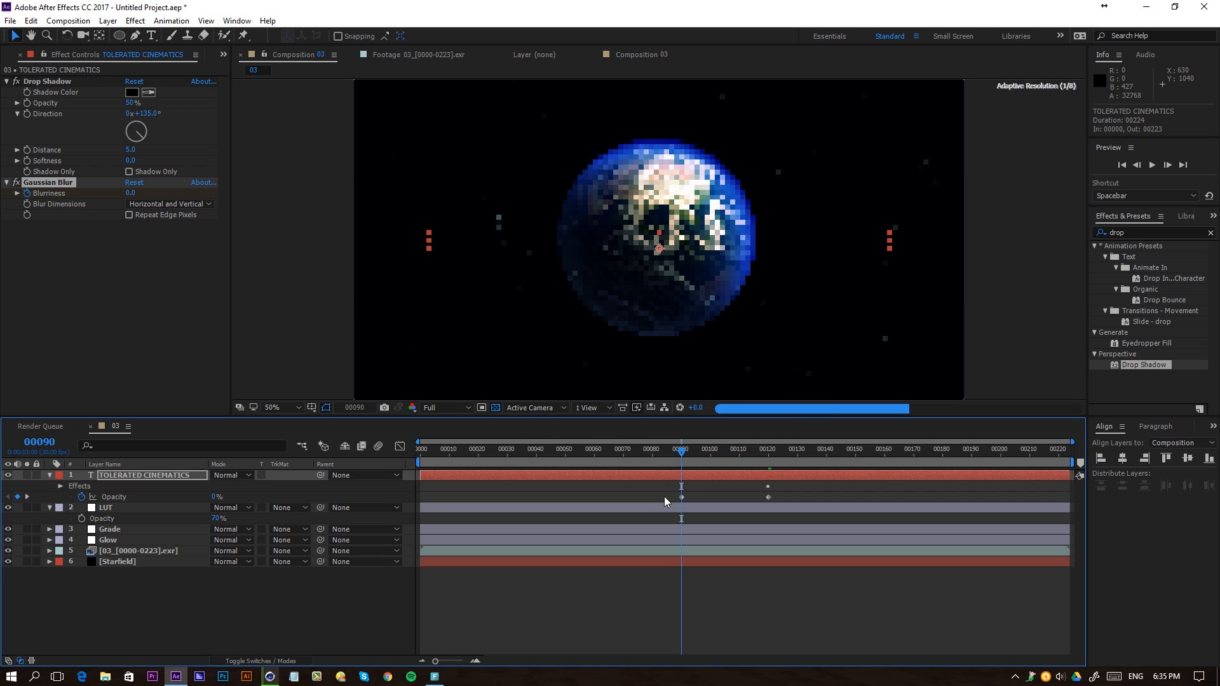
click(130, 193)
text(50)
key(Return)
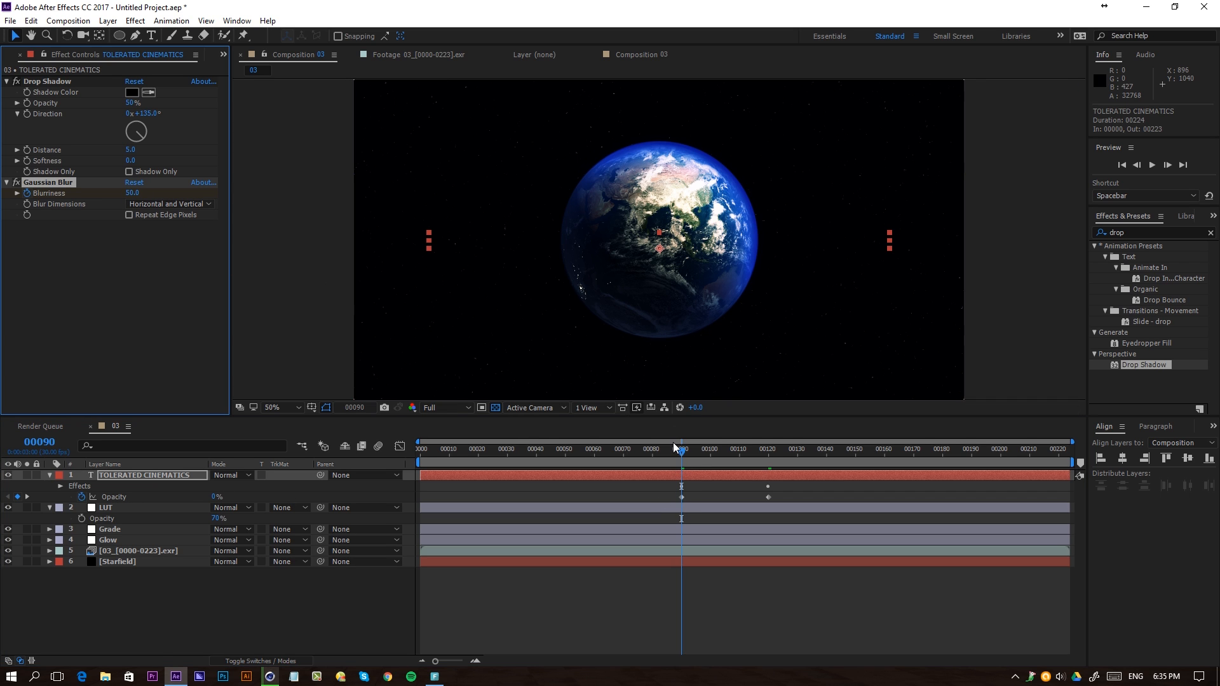
drag(680, 453, 717, 463)
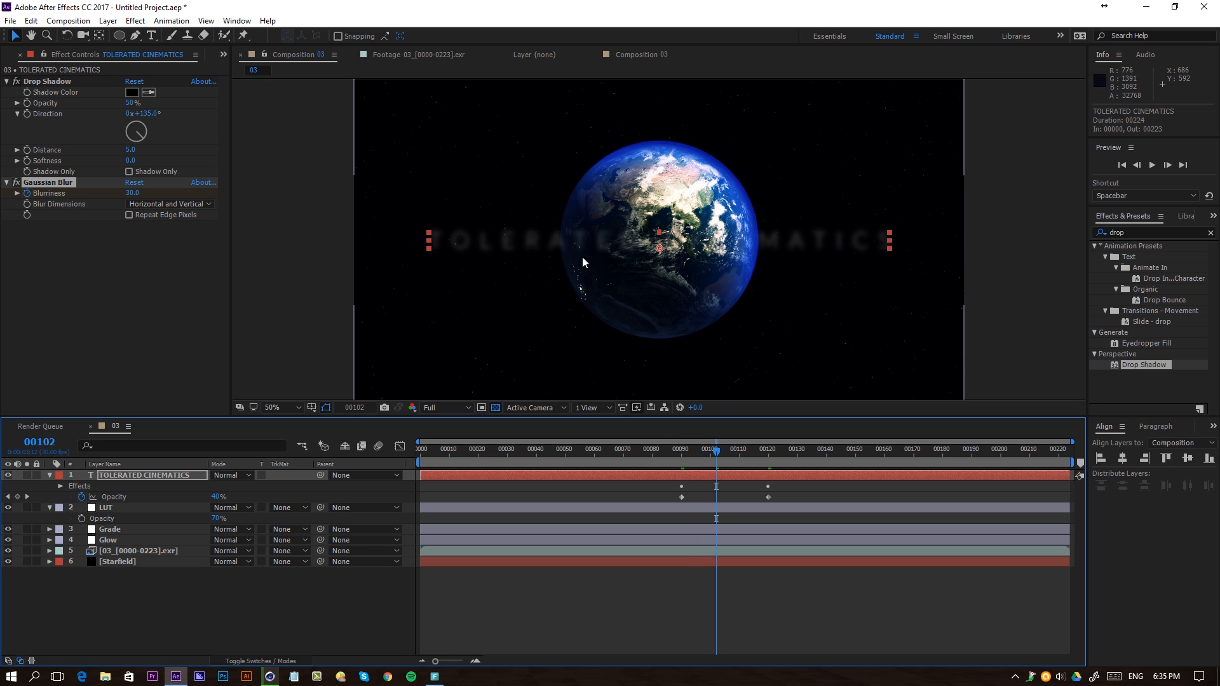
drag(723, 452, 764, 459)
click(769, 474)
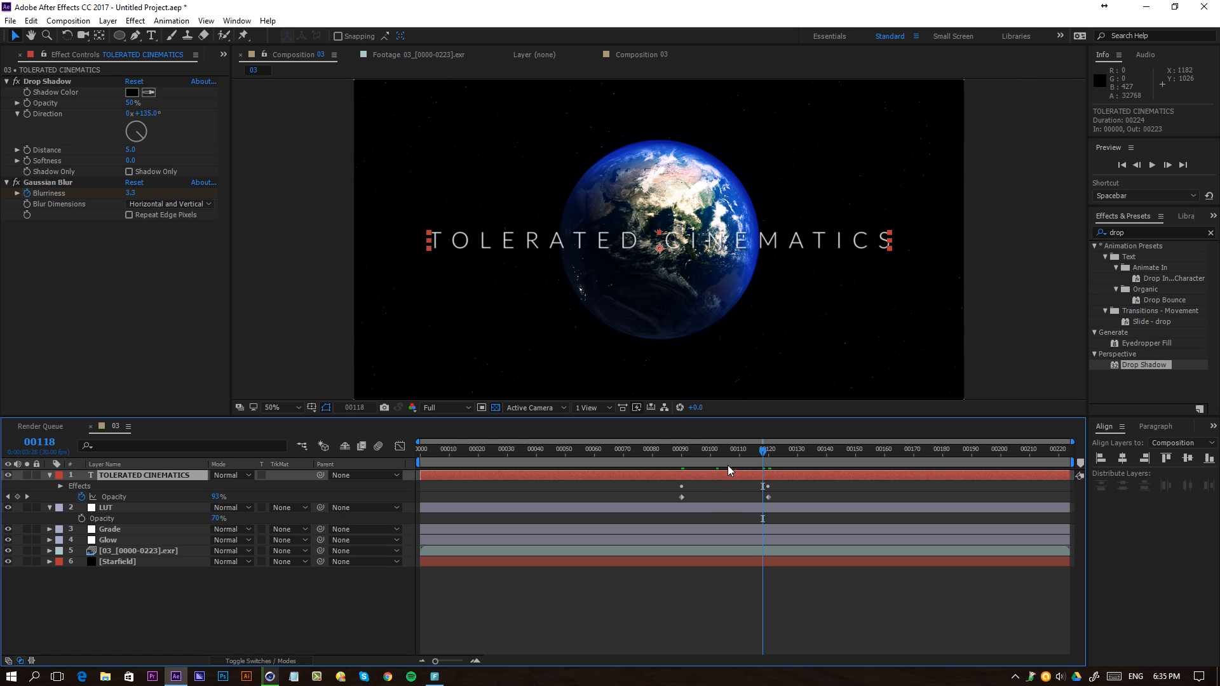
- Add a Tracking text animator to the title and start keyframes for Tracking Type and Tracking Amount at frame 90
drag(758, 456, 692, 467)
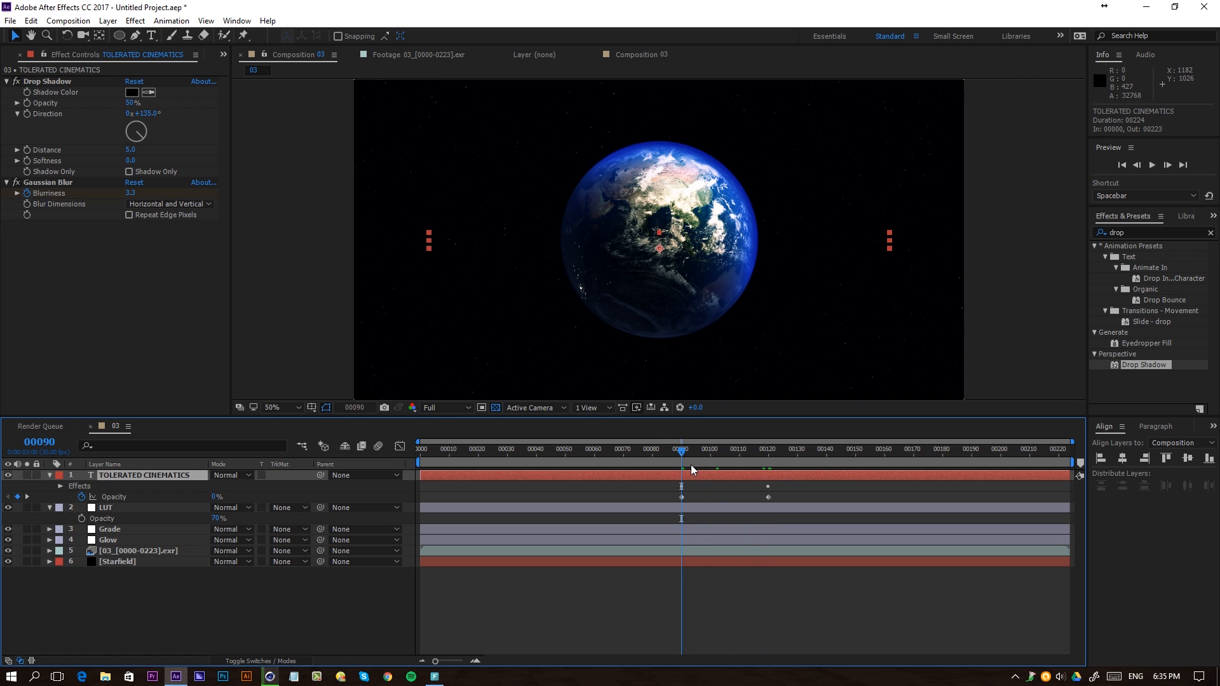
click(188, 22)
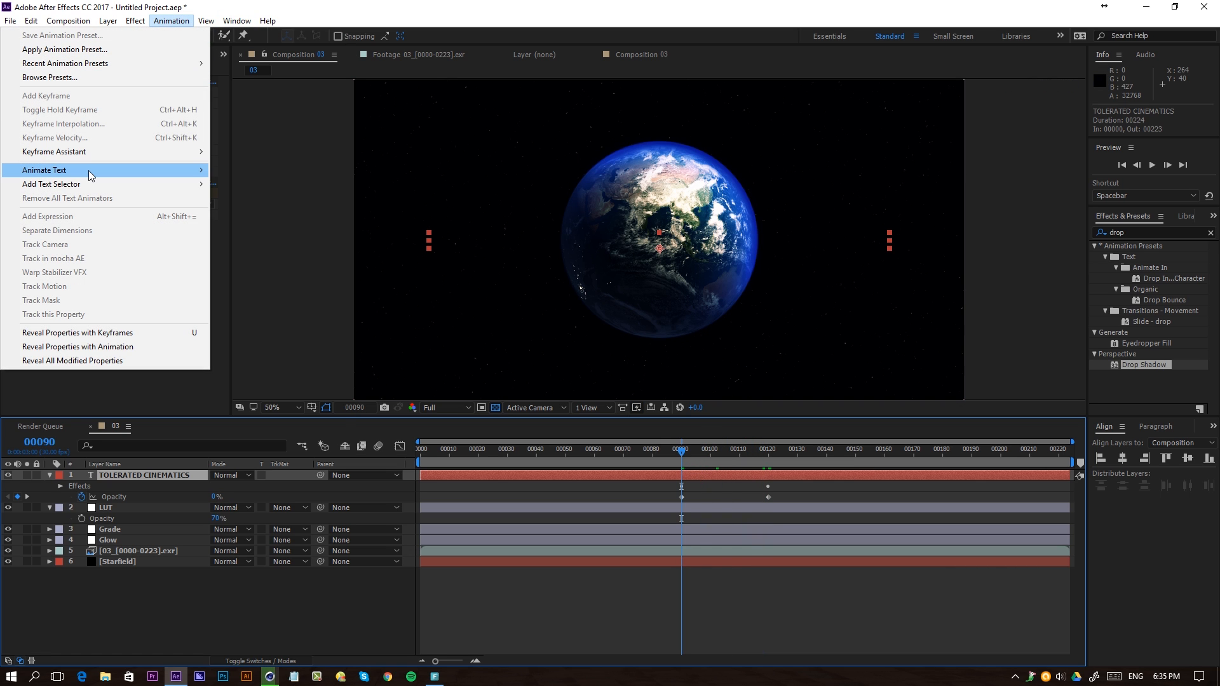
mouse_move(89, 170)
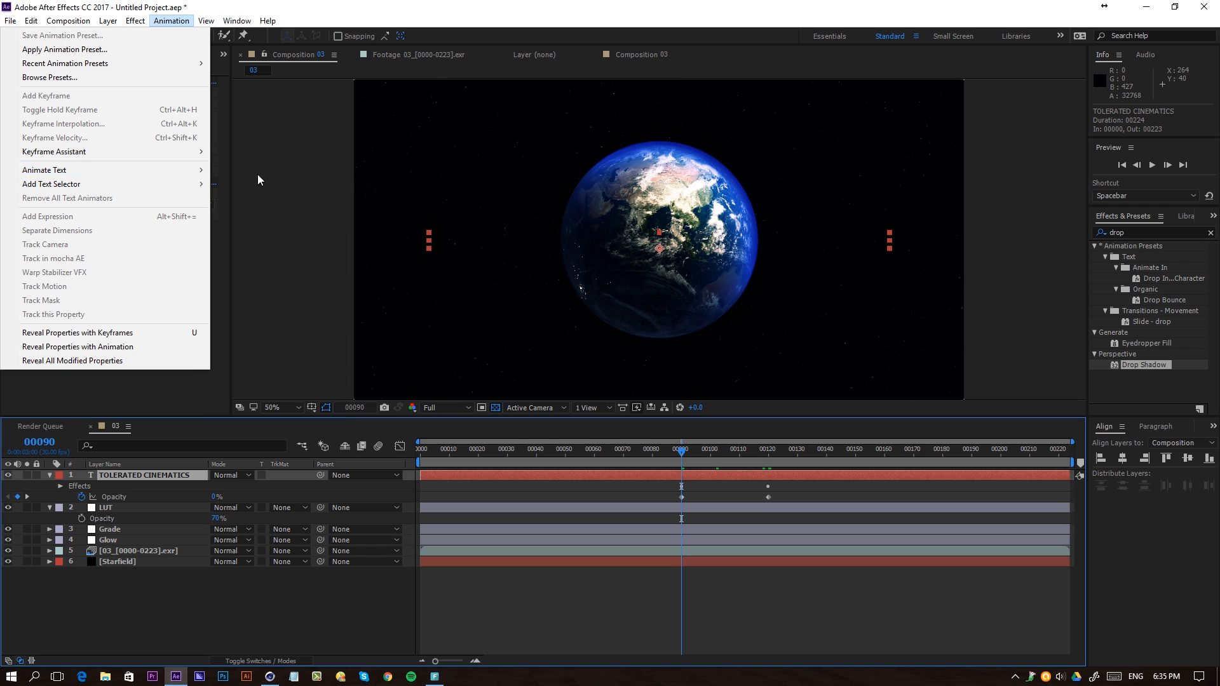
mouse_move(199, 177)
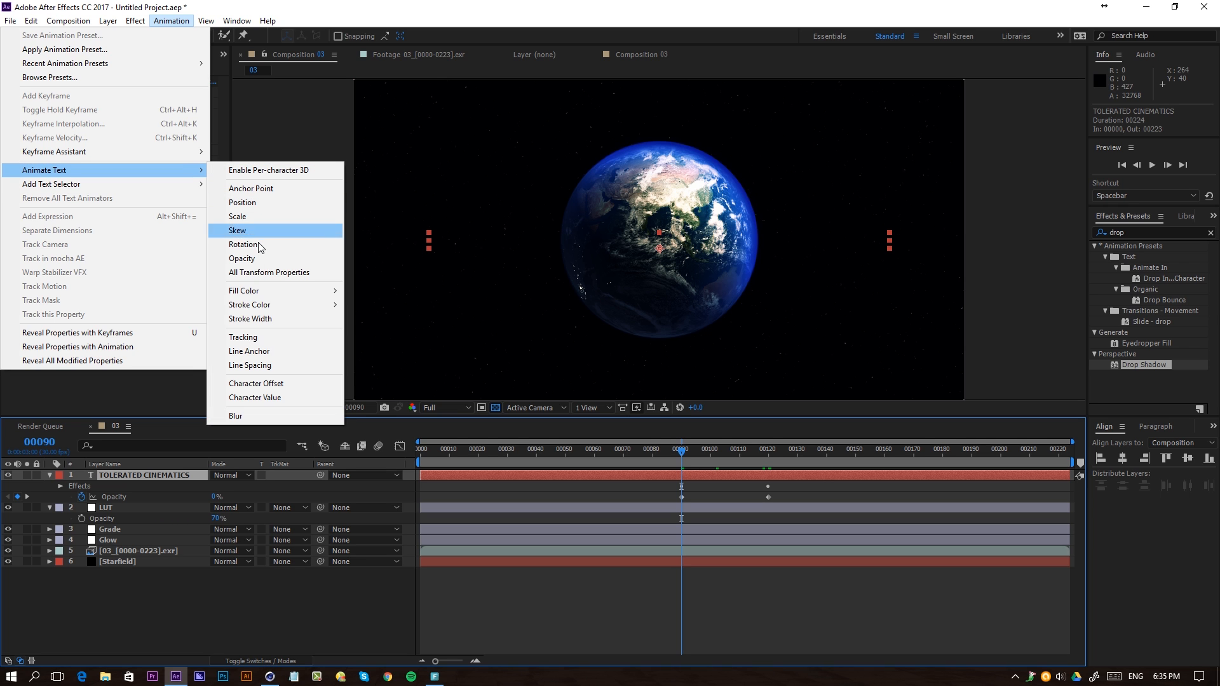
click(264, 338)
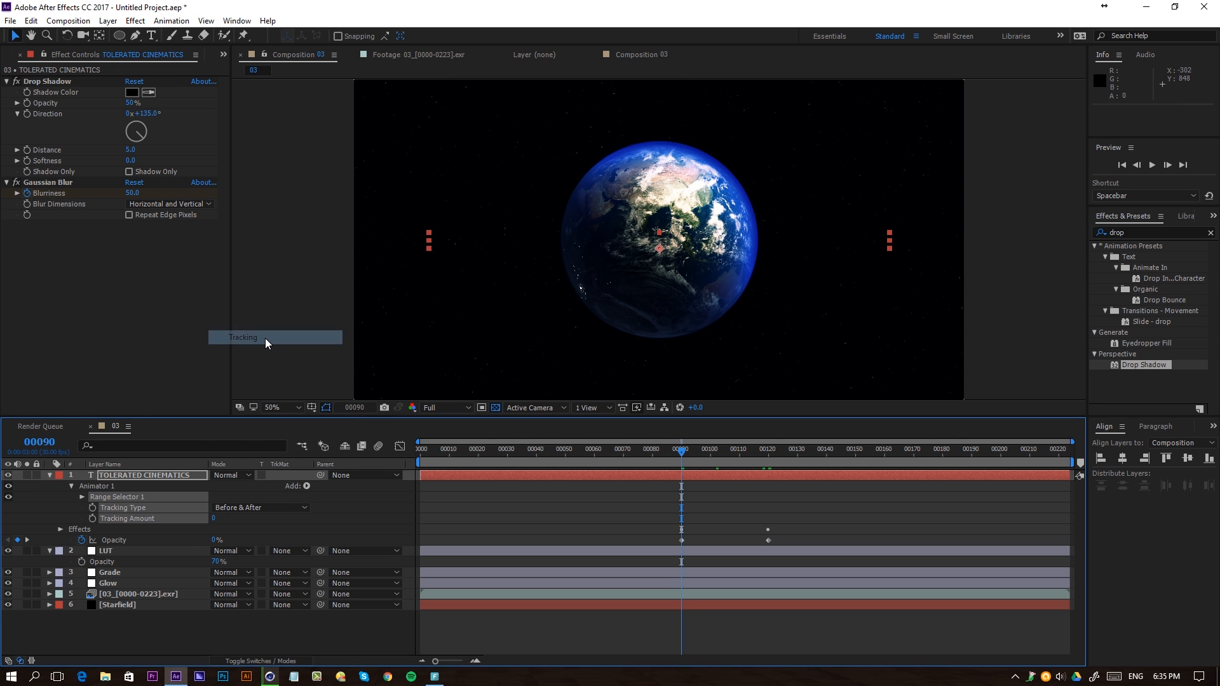
click(92, 507)
click(92, 519)
- Keyframe the title's Tracking Amount to 4 at the last frame, 223
drag(727, 457, 1071, 458)
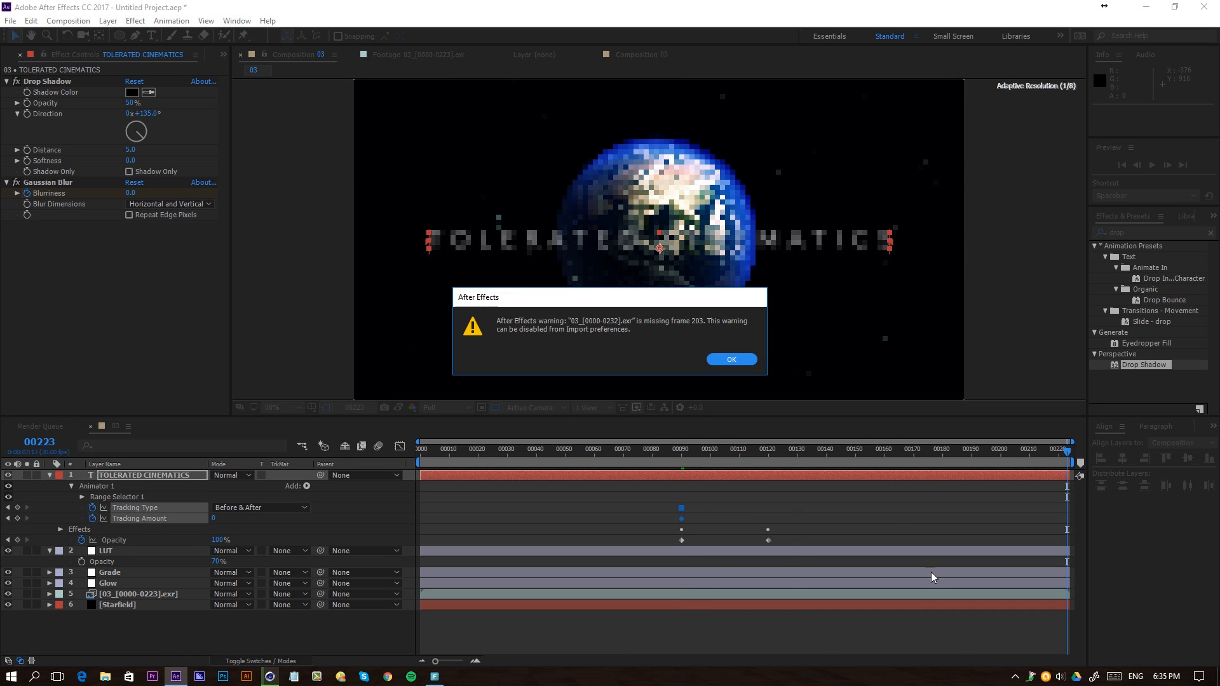
click(719, 359)
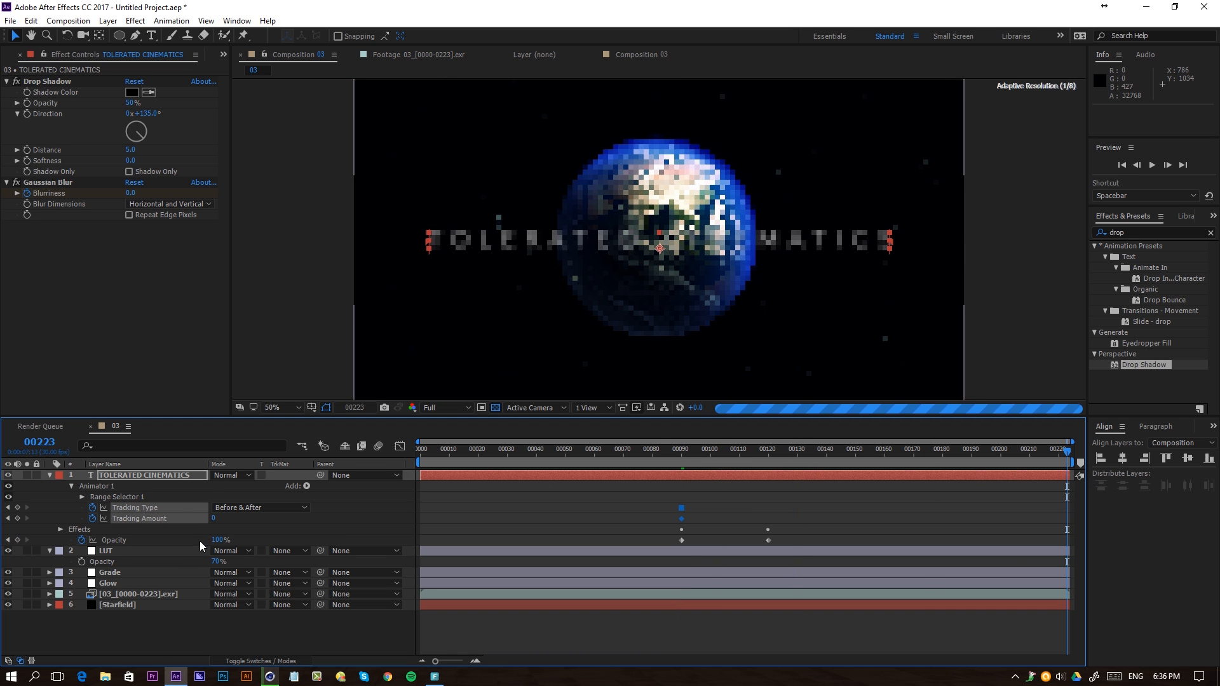
click(212, 519)
drag(211, 520, 304, 528)
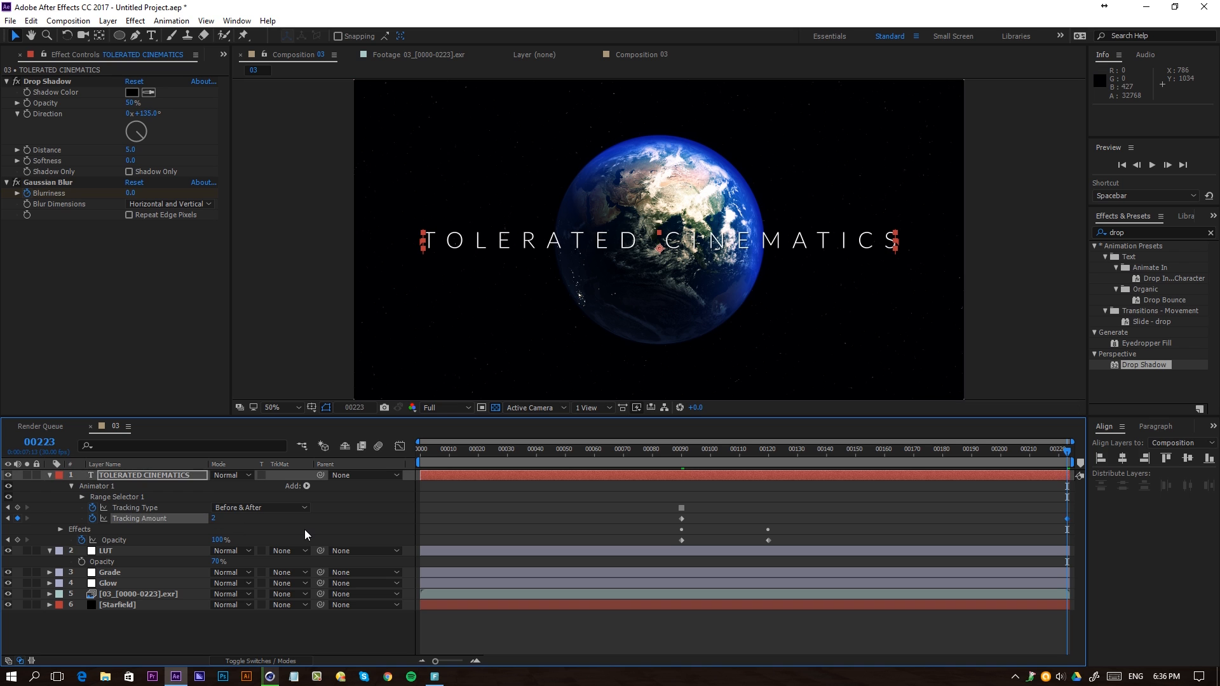
text(4)
key(Return)
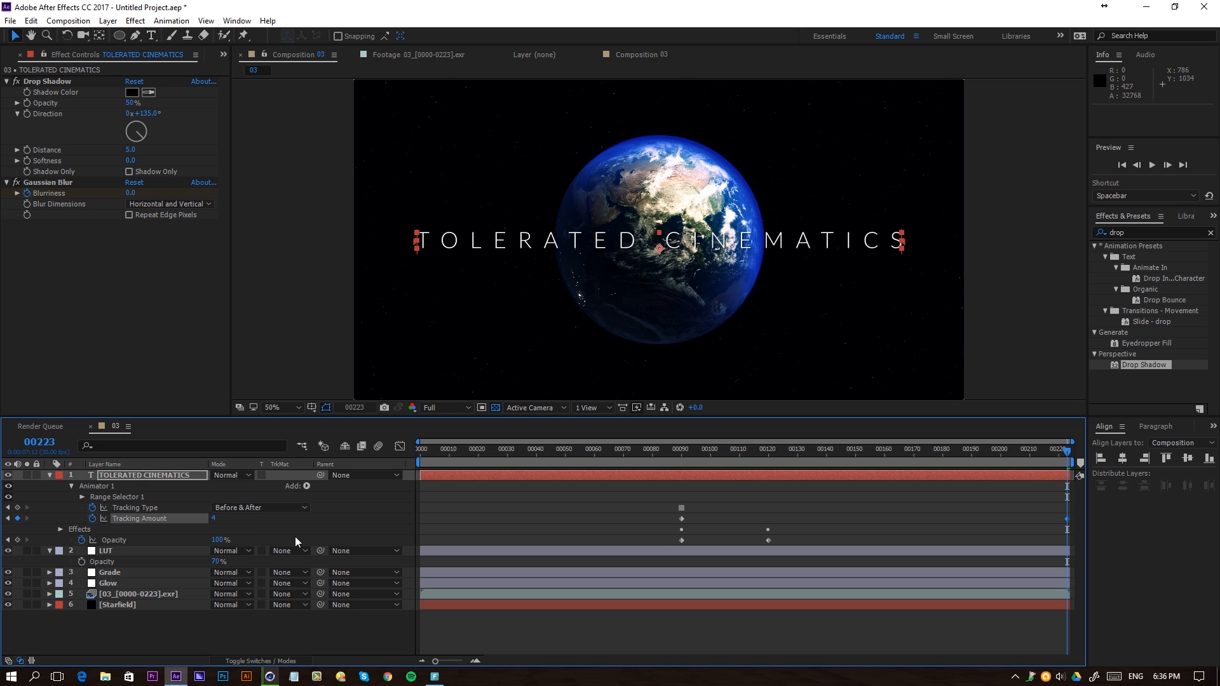
- Apply Camera Lens Blur to the Earth EXR layer and keyframe its Blur Radius from 0 at frame 90 to 15 at frame 120
drag(719, 452, 680, 516)
click(135, 596)
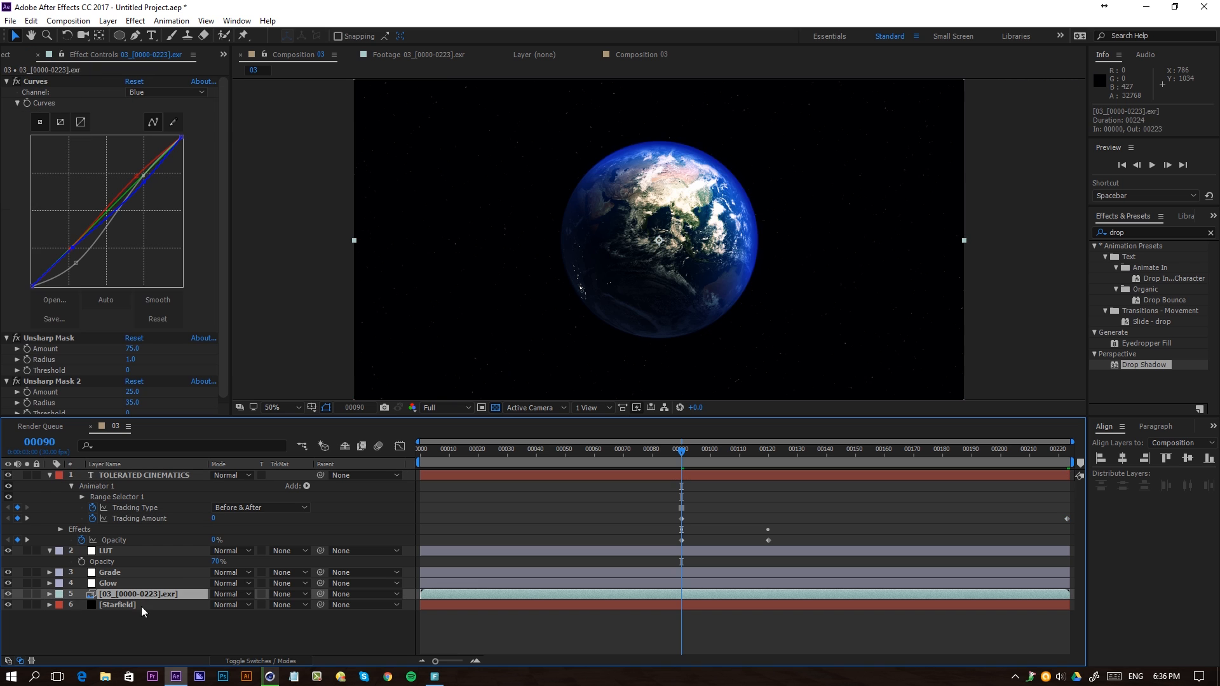
click(135, 21)
mouse_move(96, 114)
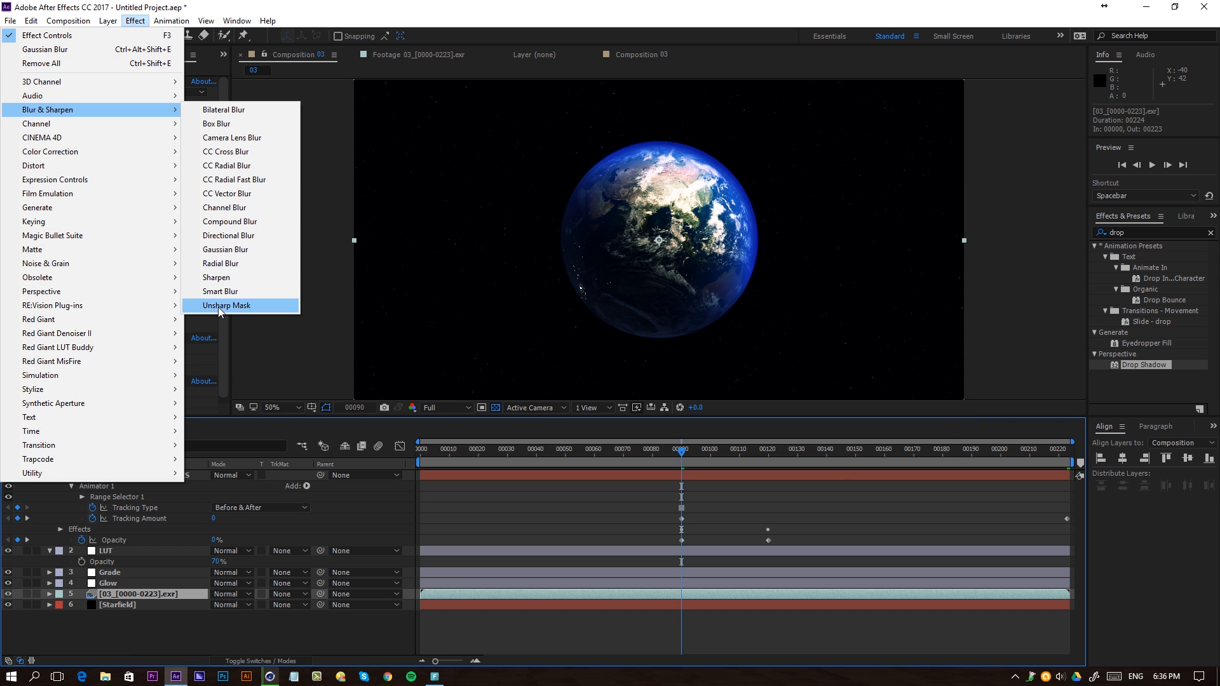
click(233, 138)
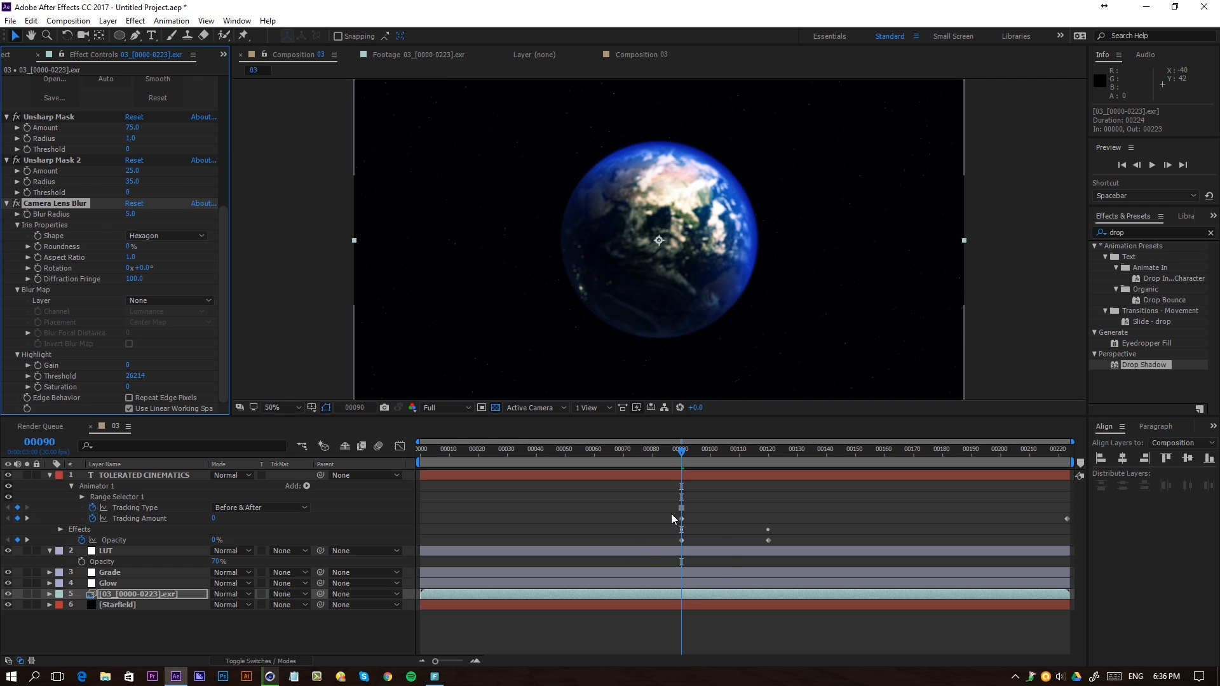
click(28, 214)
text(0)
key(Return)
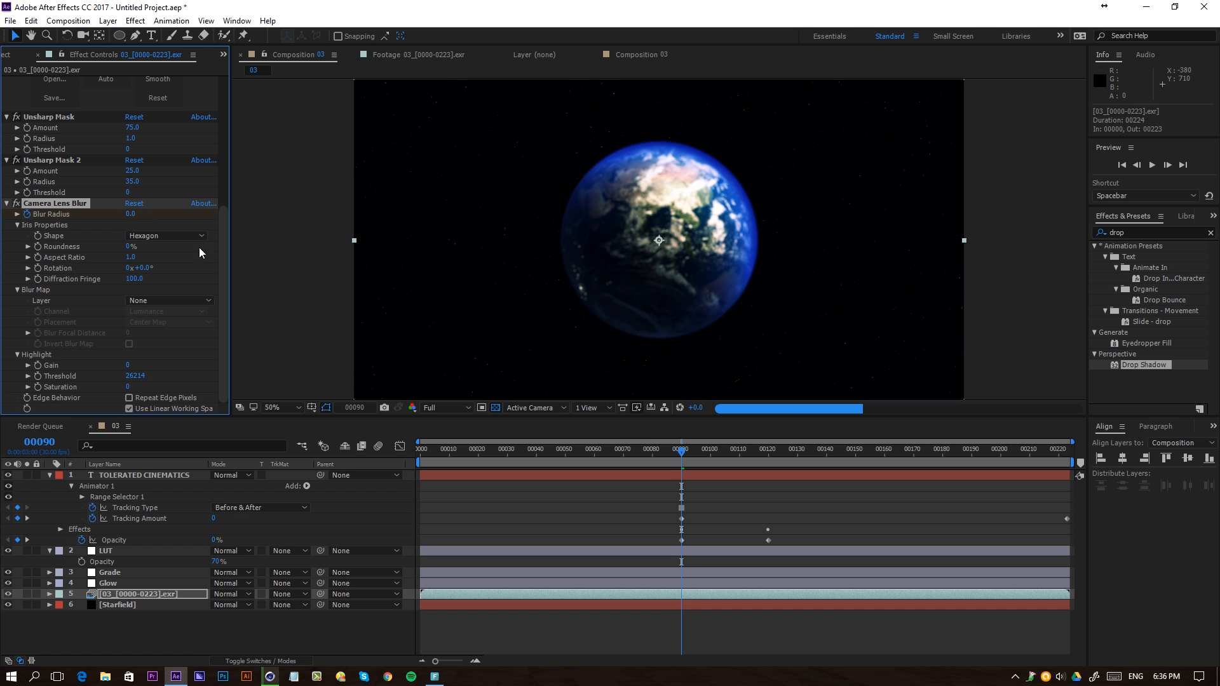
drag(714, 453, 766, 468)
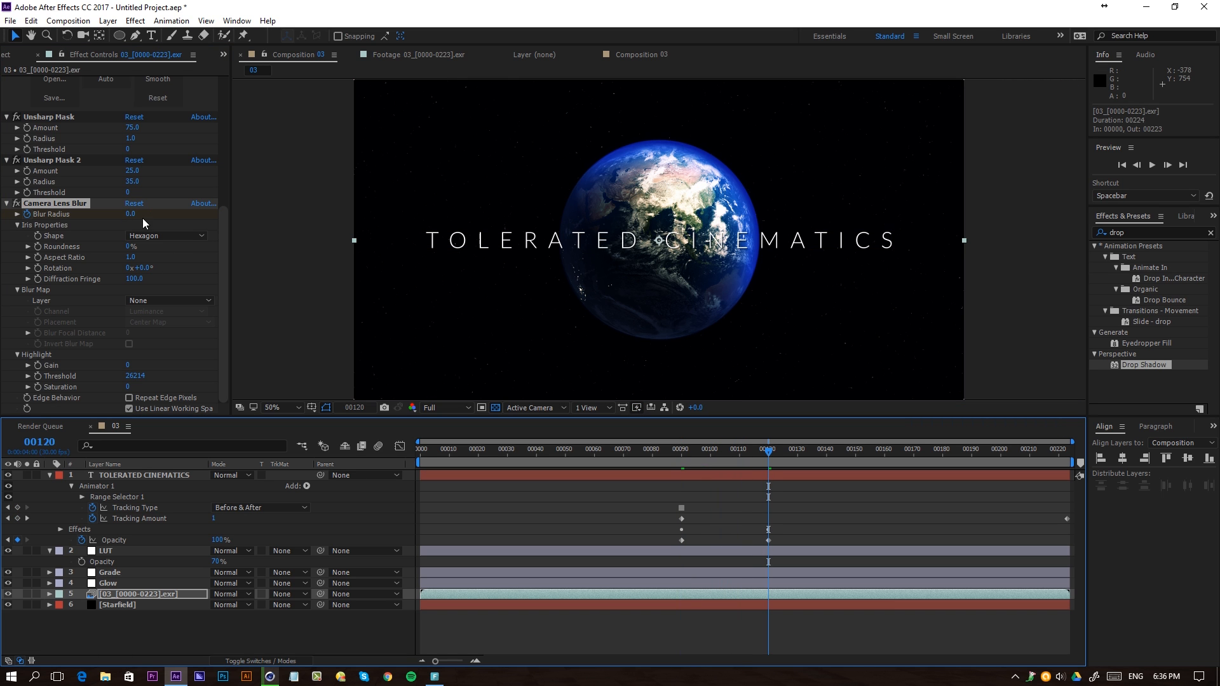
drag(134, 213, 141, 219)
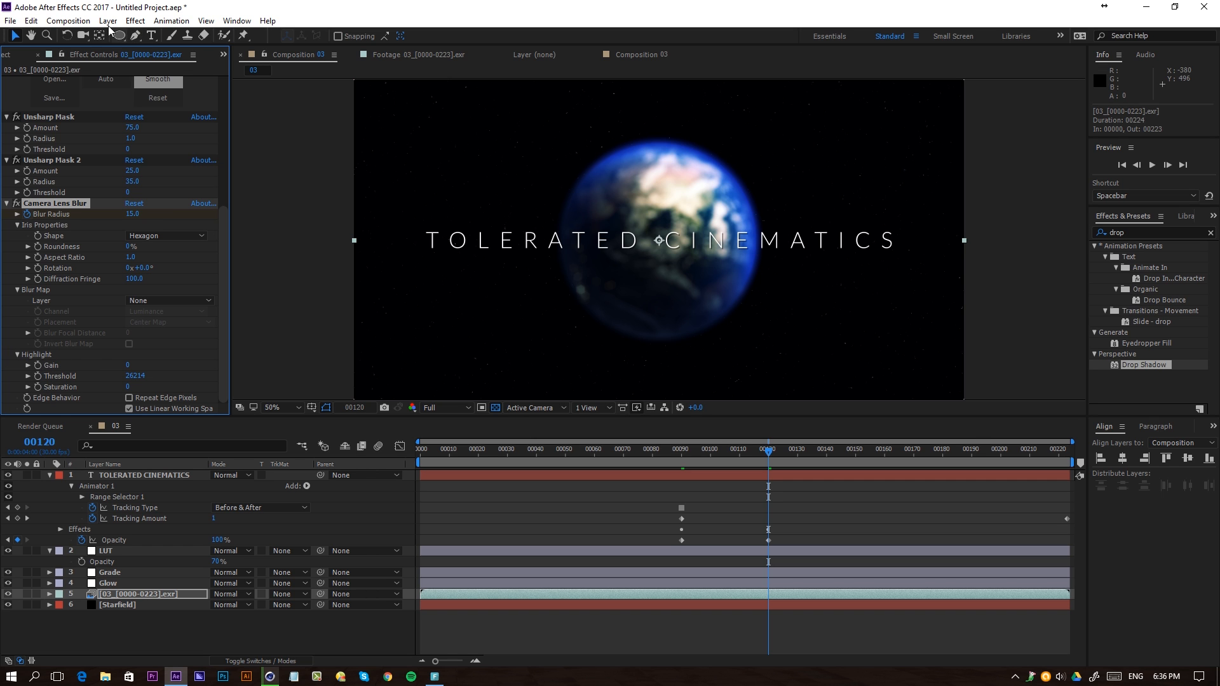
- Apply the Exposure effect to the Earth EXR layer and keyframe Exposure from 0 at frame 90 to -1 at frame 120
click(135, 20)
mouse_move(83, 151)
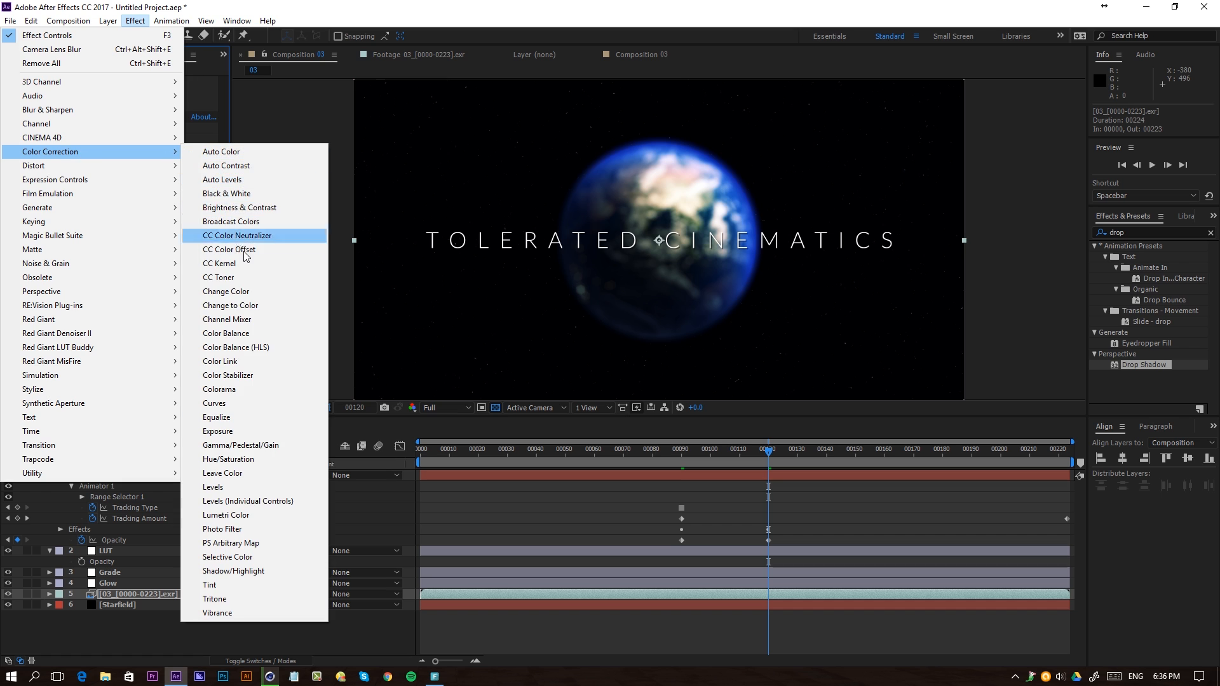
click(219, 431)
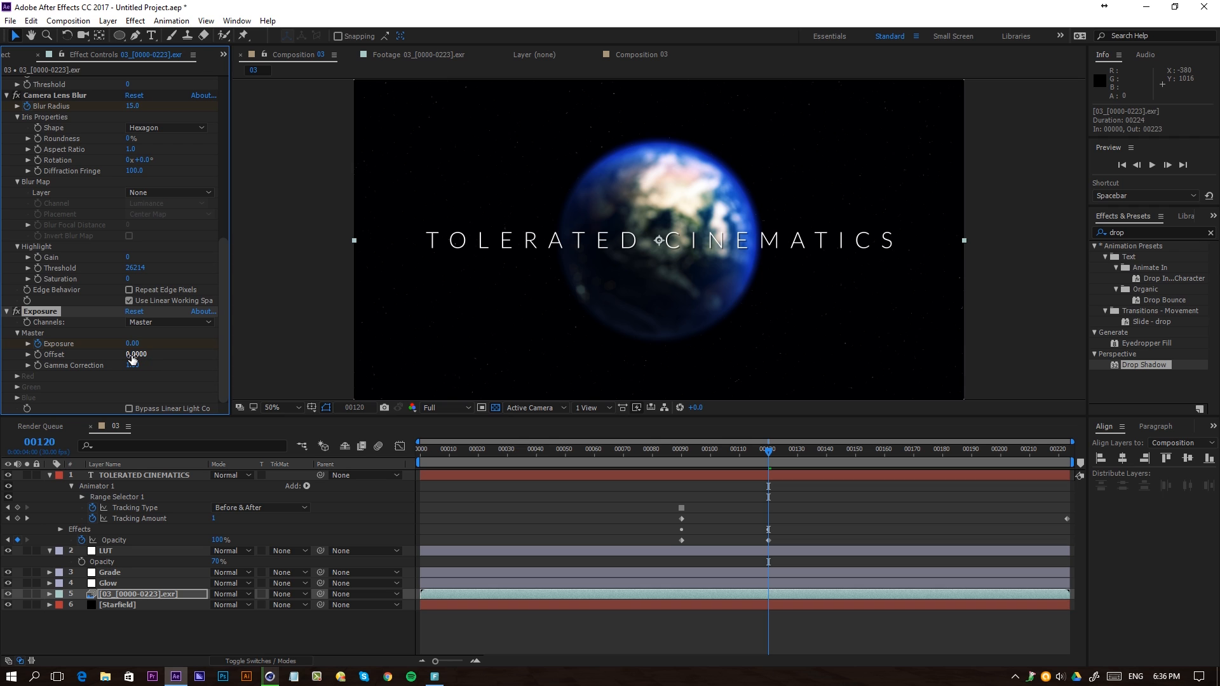
key(u)
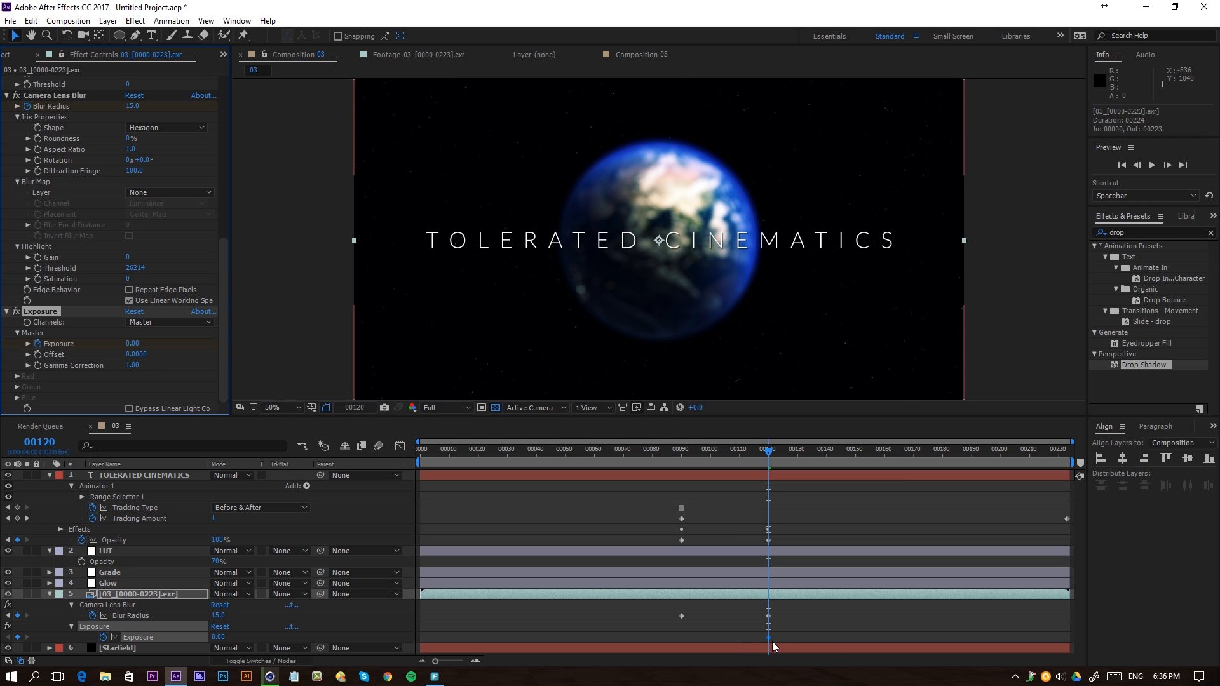
drag(768, 639, 741, 638)
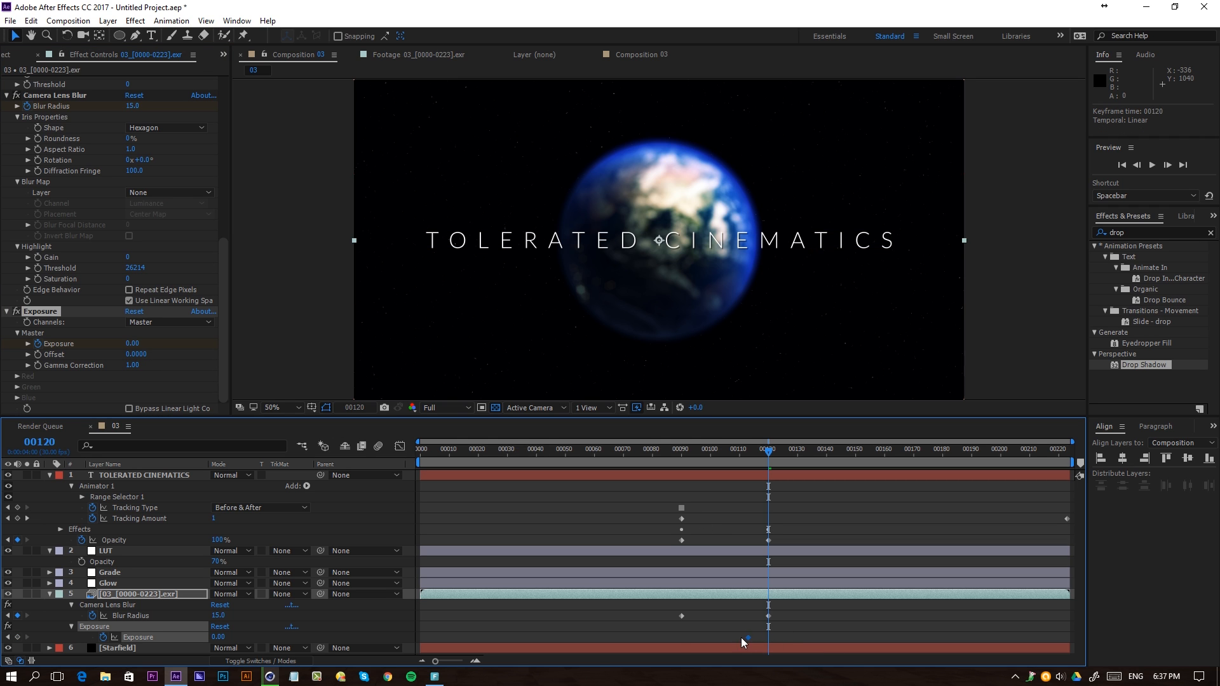
click(132, 344)
text(-1)
key(Return)
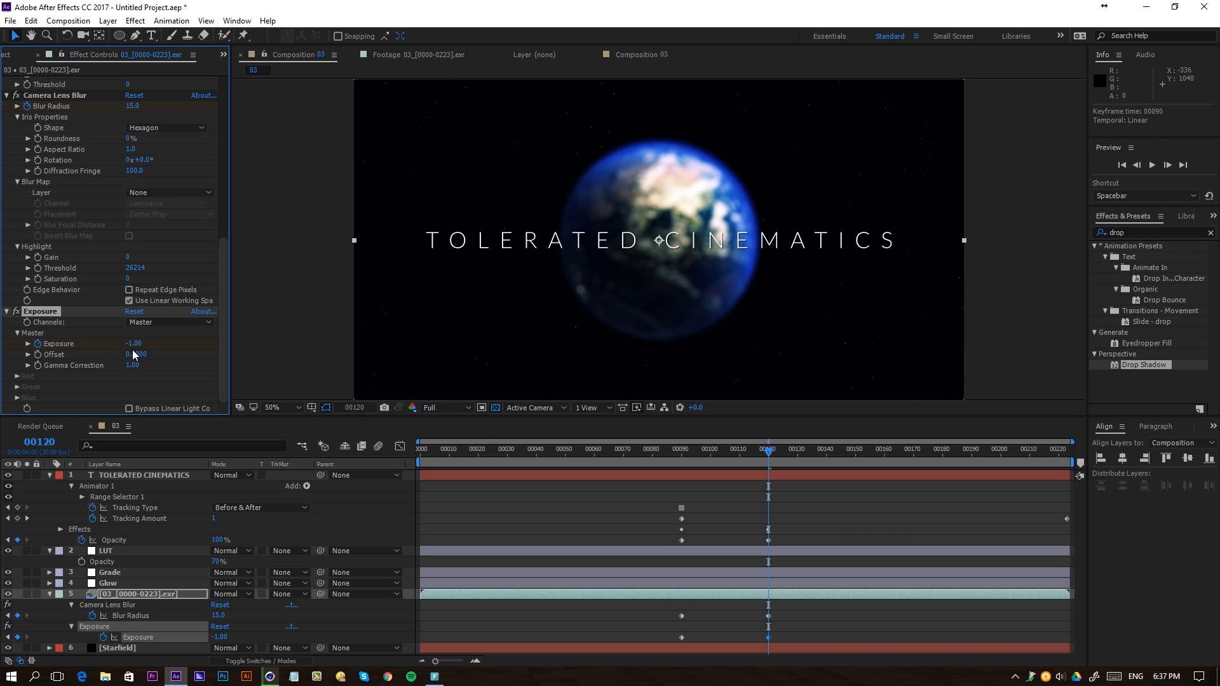
click(829, 524)
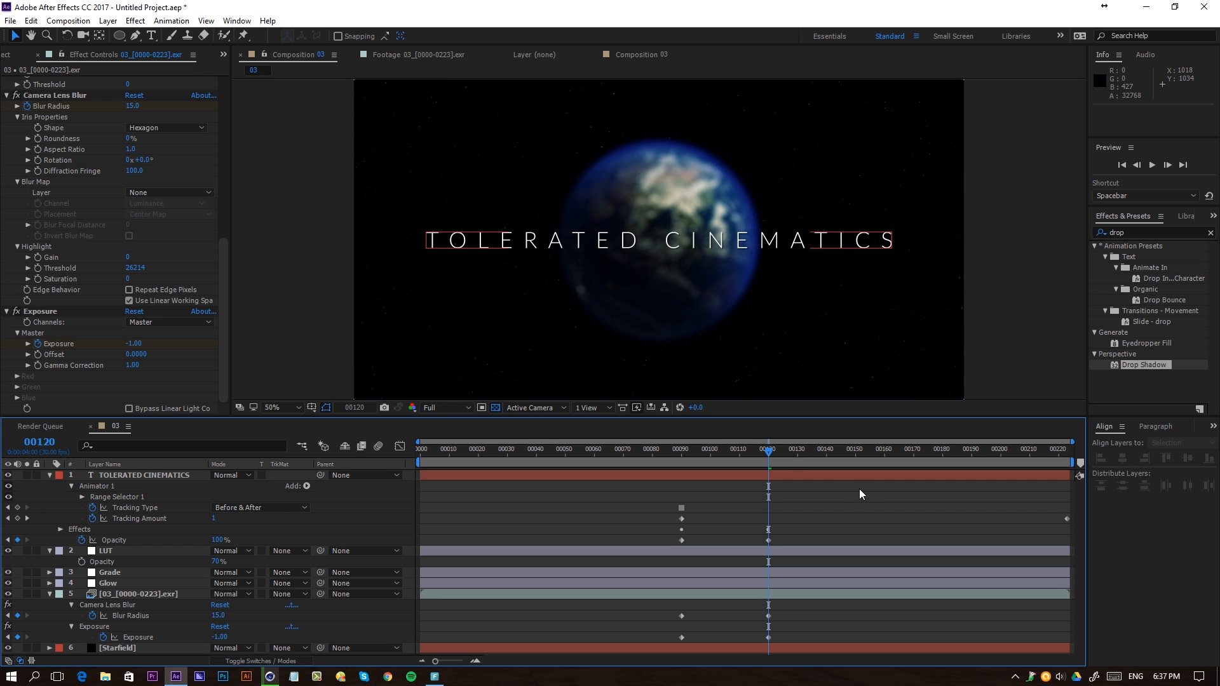
- Set the preview resolution to Quarter, play back the composition and scrub back to the start of the title animation
key(space)
click(445, 407)
click(467, 483)
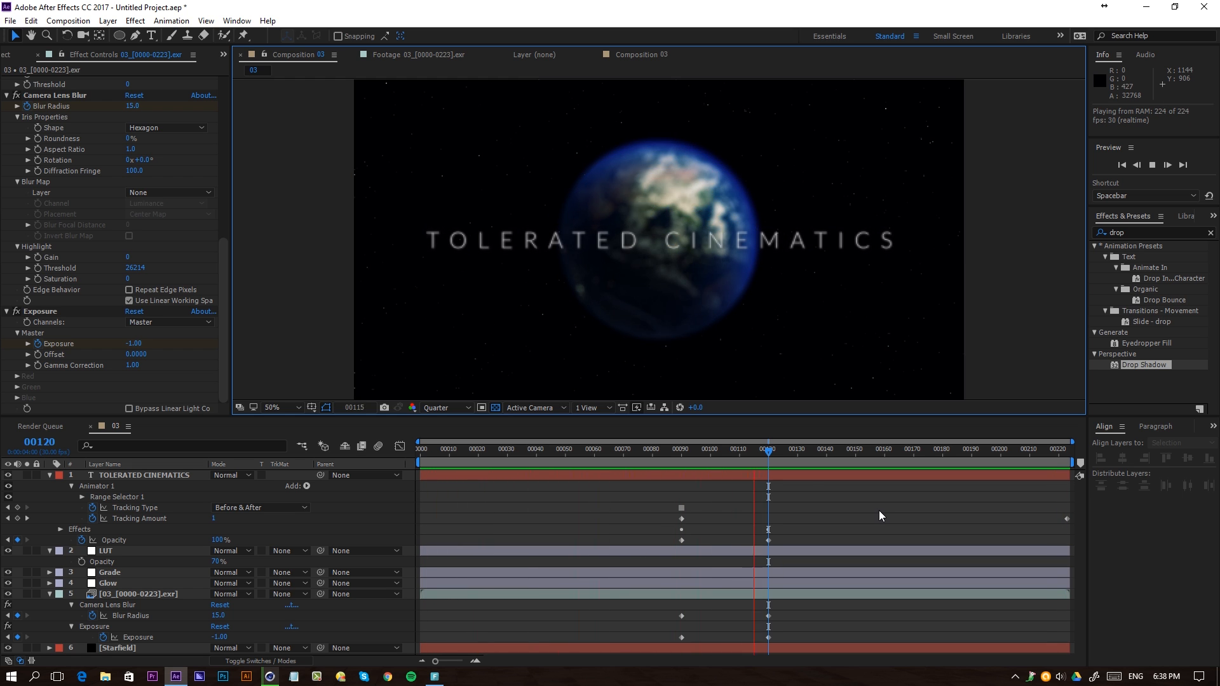
click(868, 451)
drag(869, 452, 684, 460)
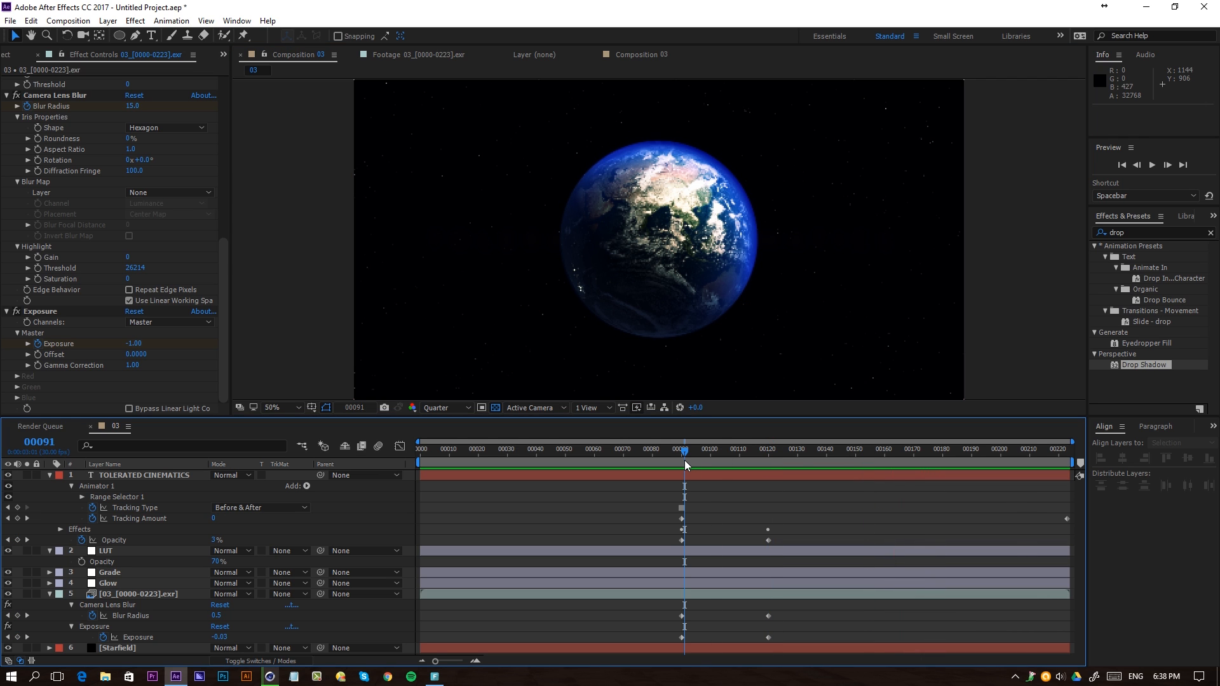